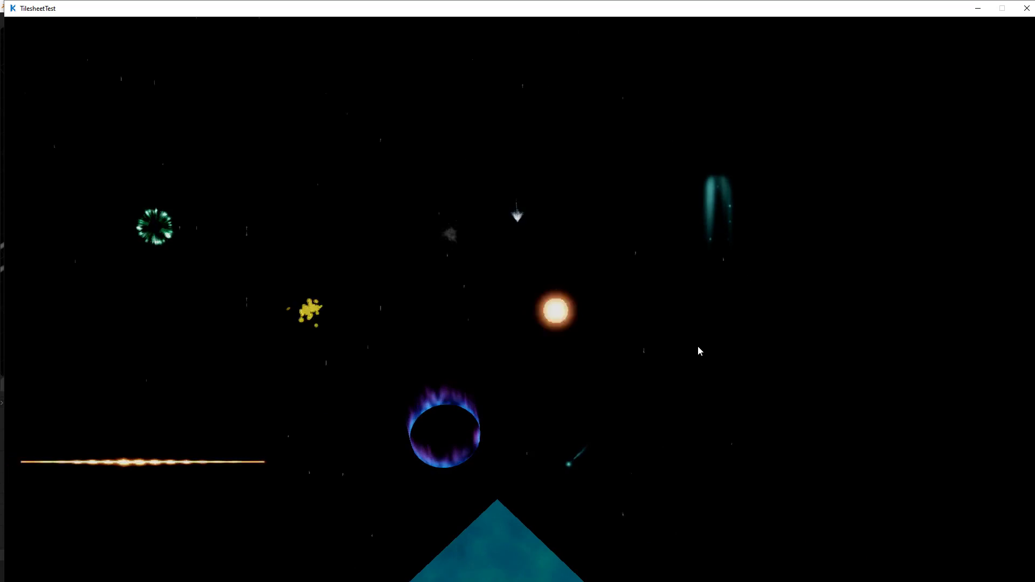
Close the TilesheetTest game window with Alt+F4
key("alt+F4")
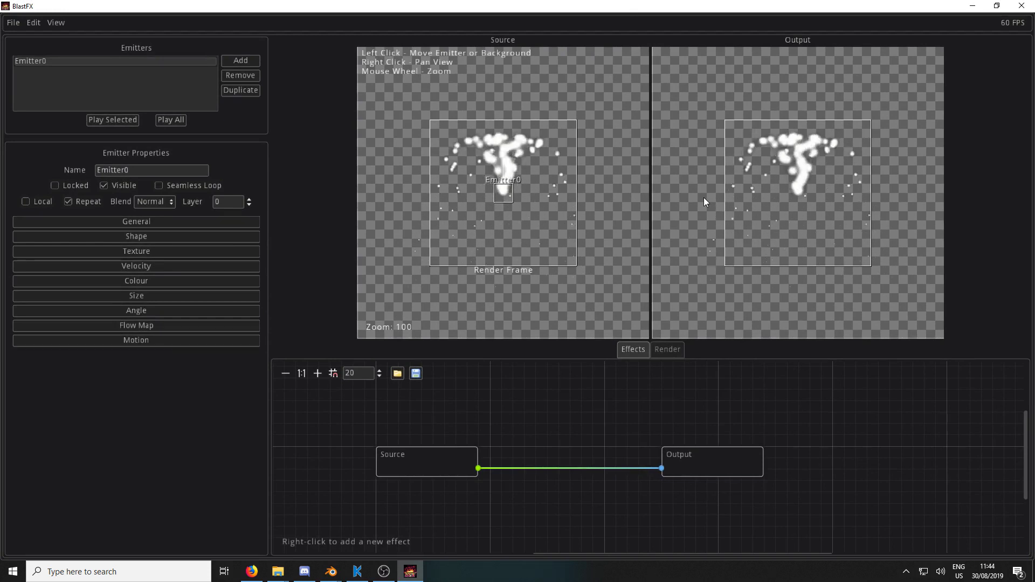
Expand the Shape section of the emitter's properties
left_click(110, 237)
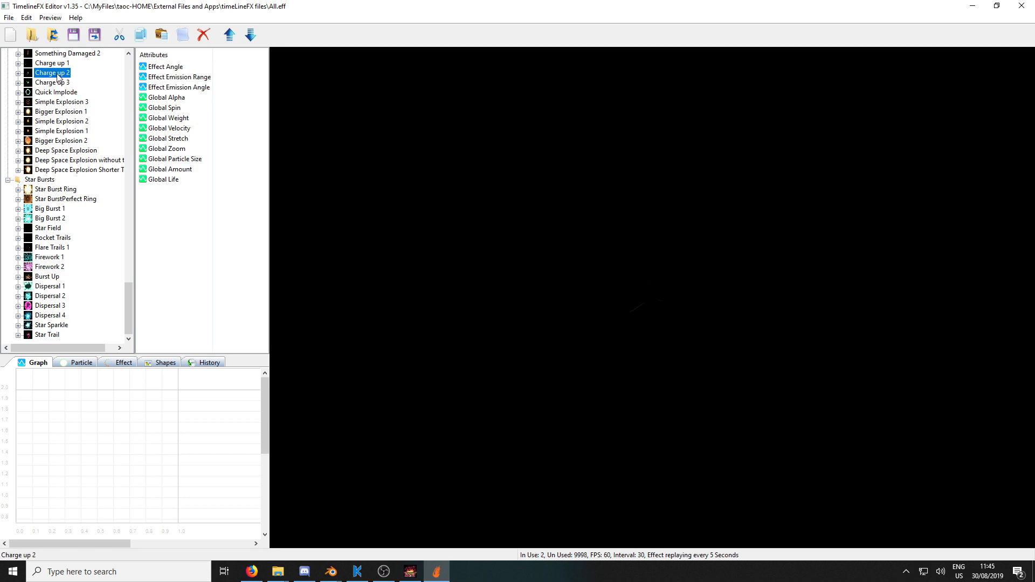
Preview Burst Up, Dispersal 1, Light Sweep 4, Light Show 1, Spider 1 and Spiral Pattern 1
left_click(53, 277)
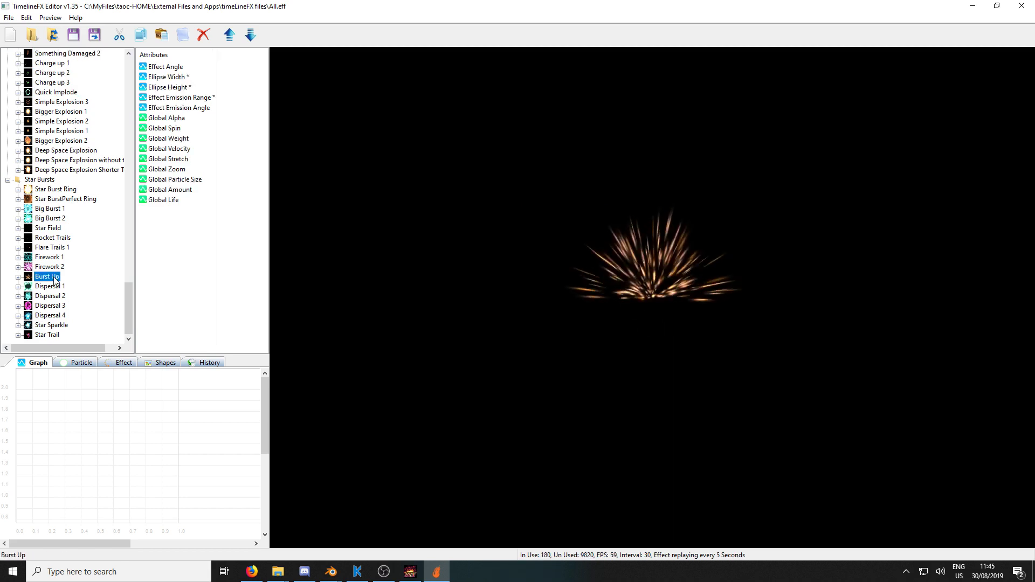
left_click(53, 286)
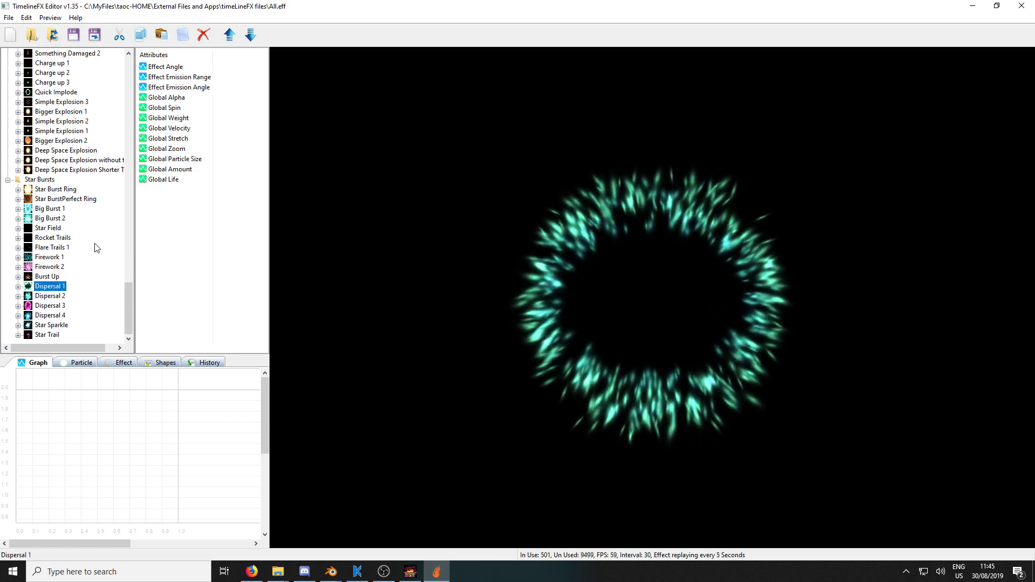
scroll(17, 260, "up", 12)
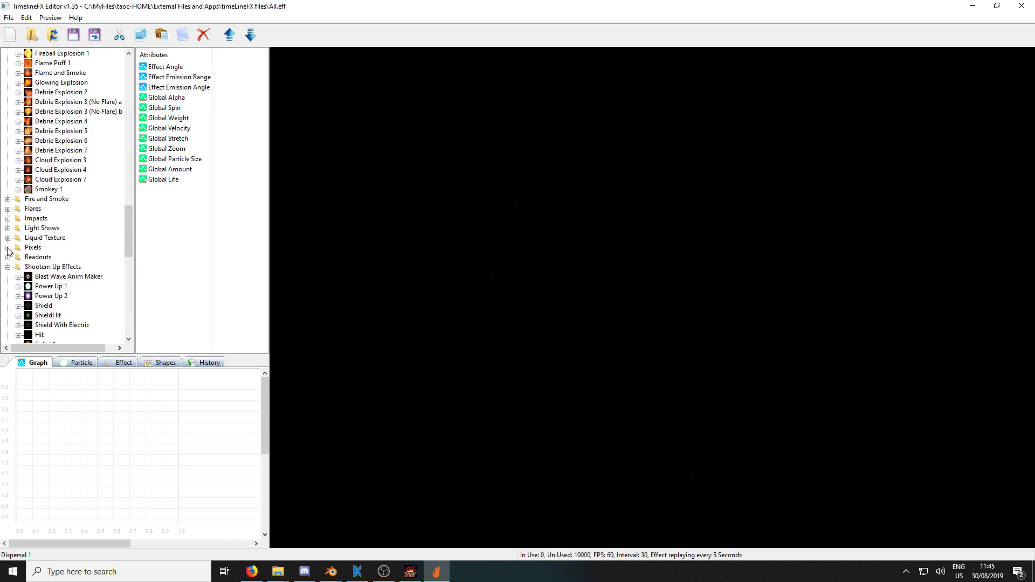
left_click(8, 228)
left_click(54, 247)
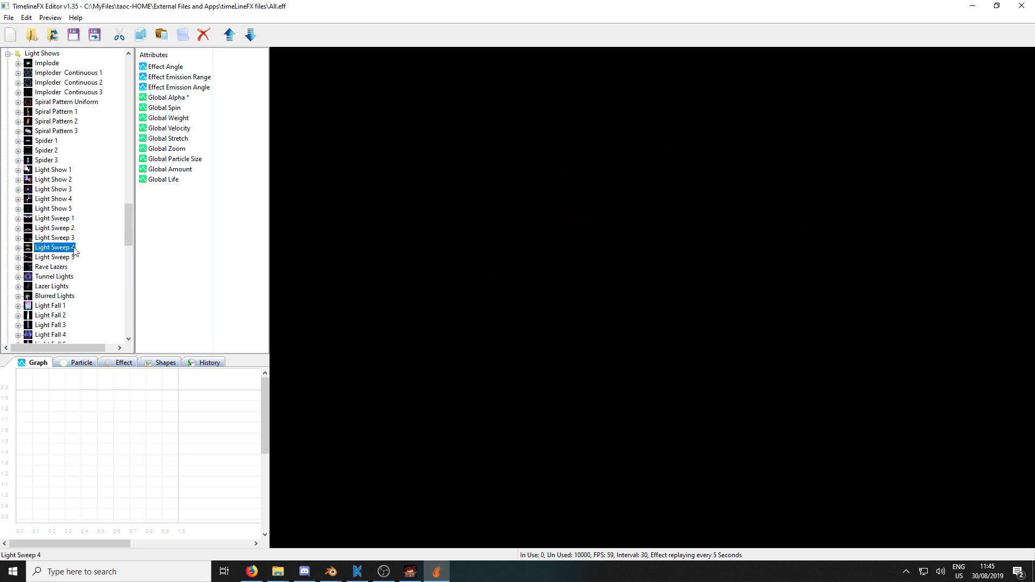
left_click(52, 169)
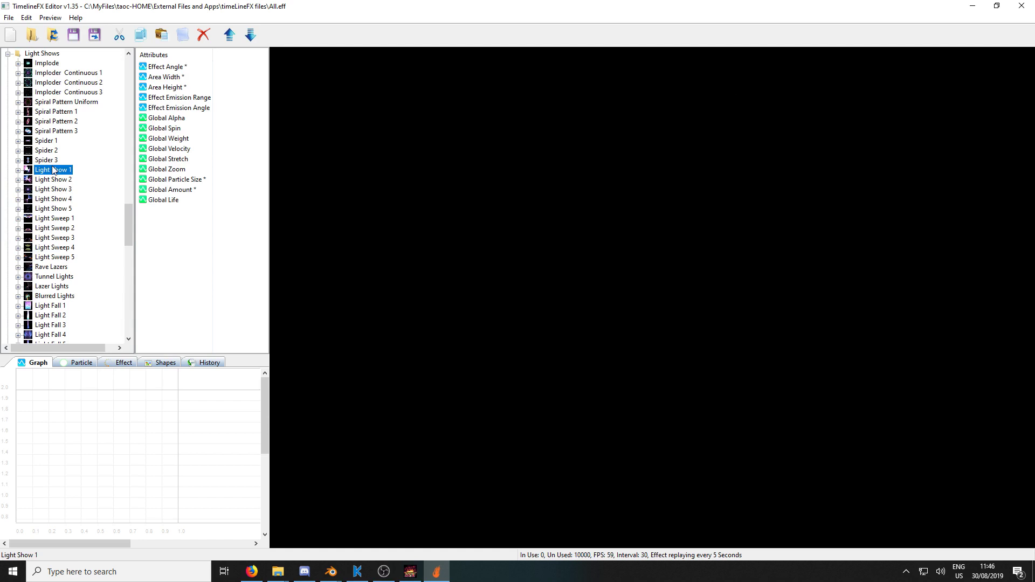
left_click(46, 140)
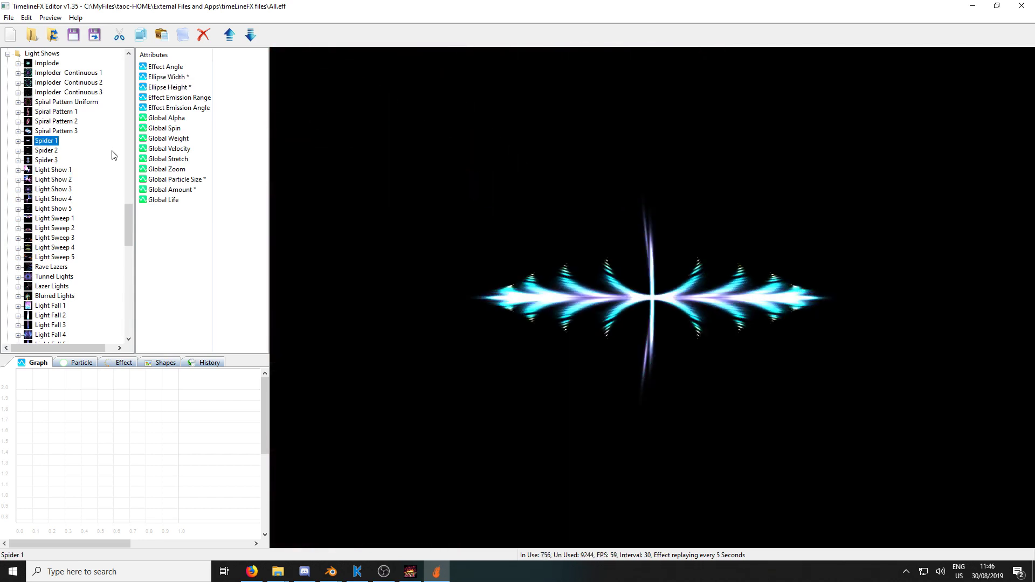
left_click(53, 112)
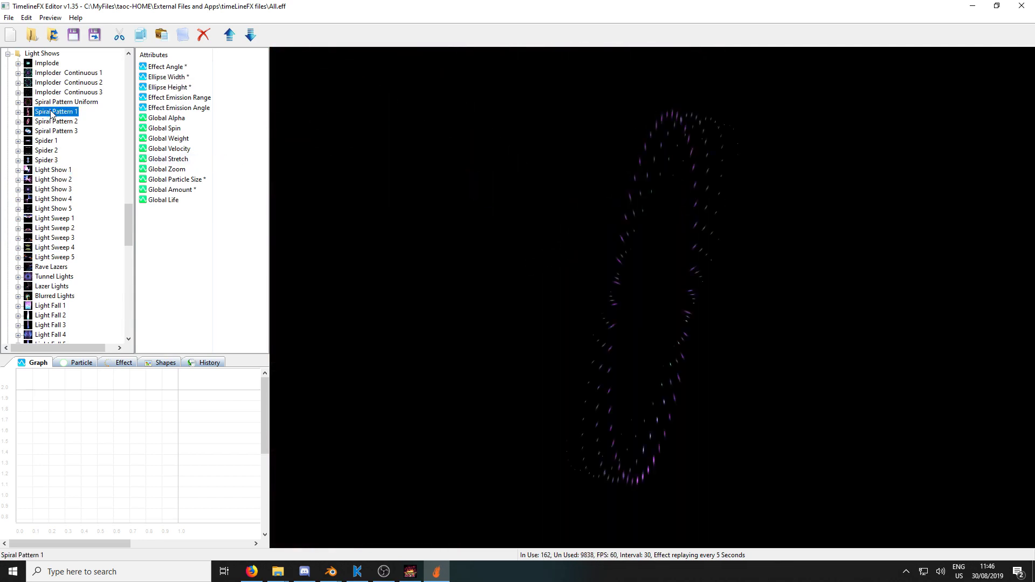
scroll(58, 109, "up", 1)
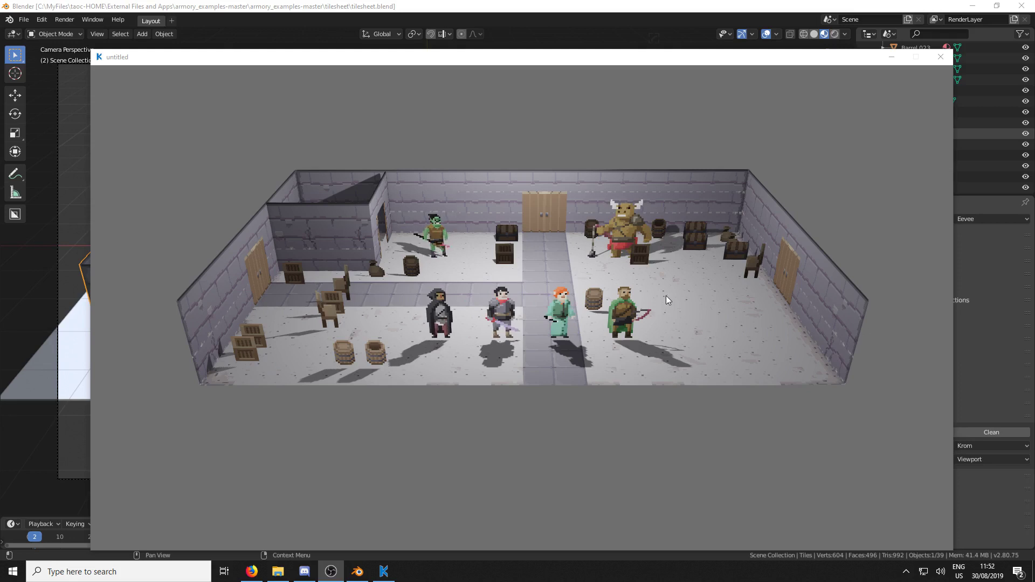
Rotate the camera around the tilesheet dungeon room in the Krom window
mouse_move(690, 313)
left_mouse_down()
mouse_move(645, 319)
mouse_move(652, 333)
mouse_move(704, 322)
mouse_move(688, 322)
left_mouse_up()
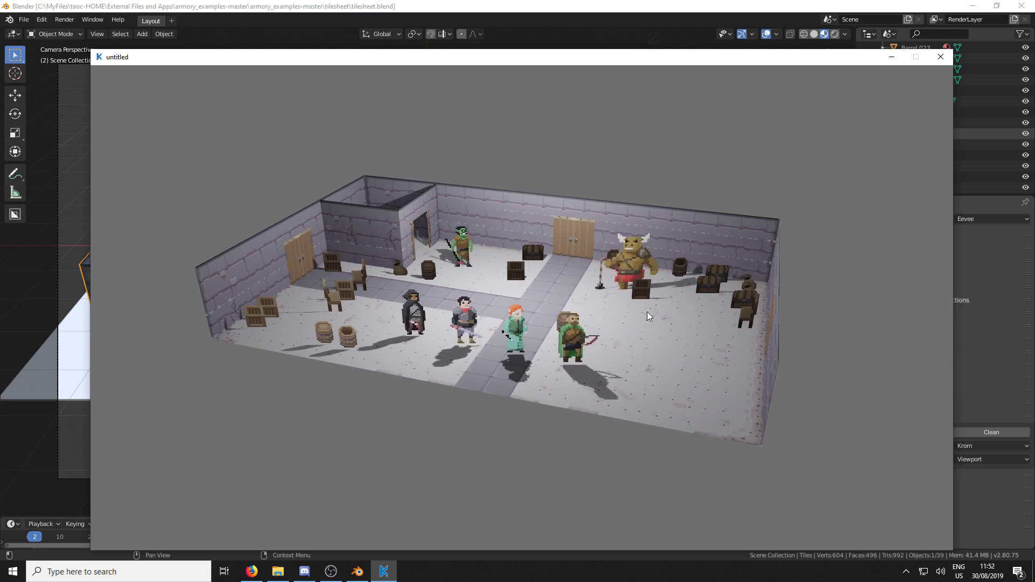
left_click_drag(665, 335, 649, 338)
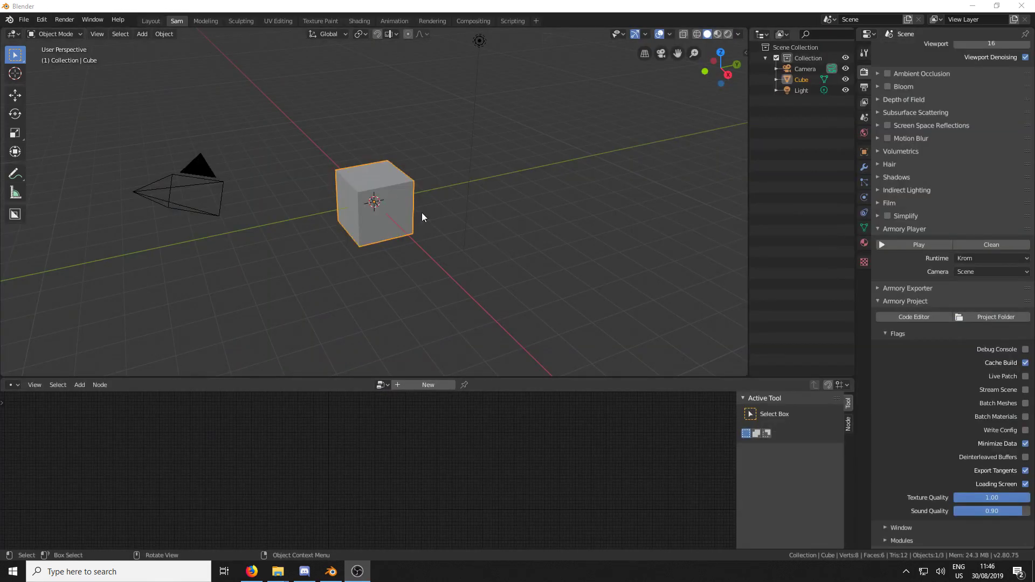
Delete the default cube and add a mesh plane at the origin
middle_click_drag(386, 219, 493, 206)
key("Delete")
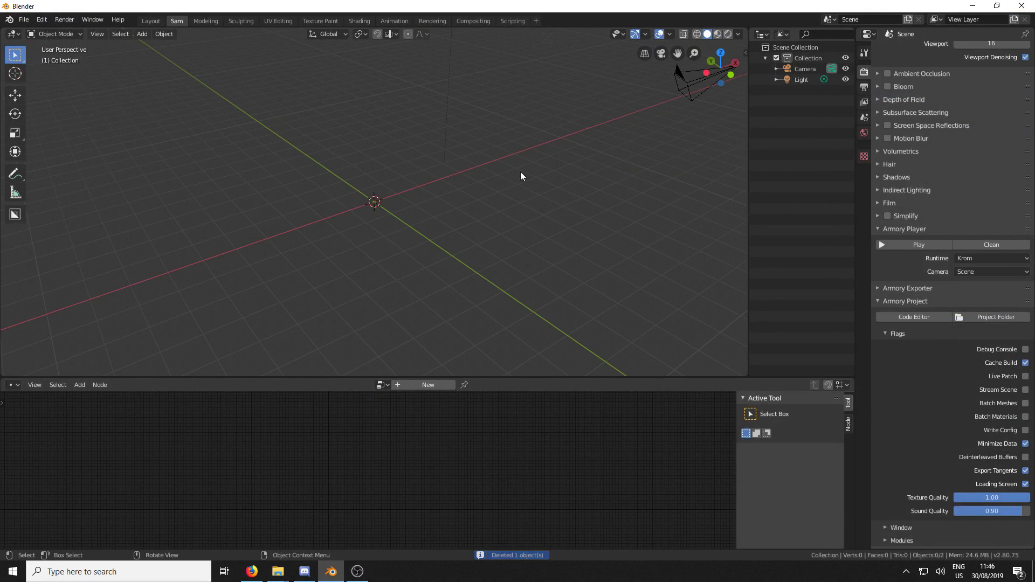
middle_click_drag(520, 171, 480, 210)
key("shift+a")
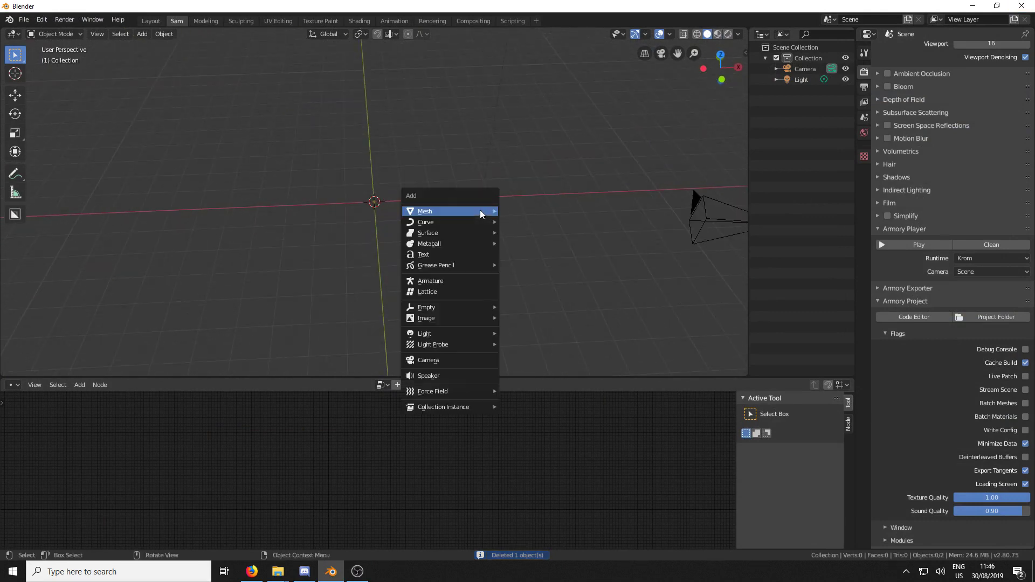
mouse_move(480, 210)
left_click(554, 209)
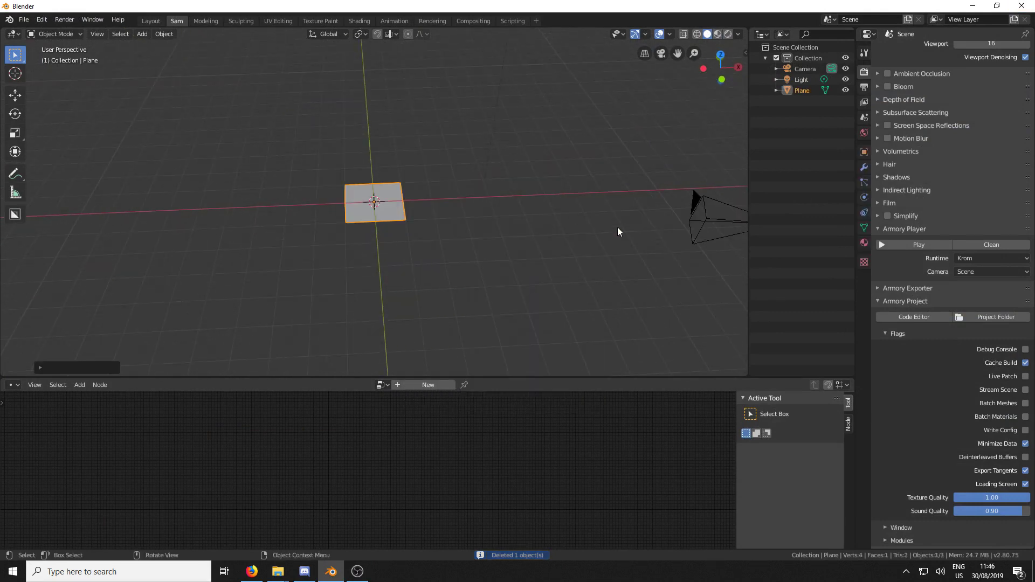
Give the plane a new material named Explosion using the Armory PBR surface
left_click(864, 243)
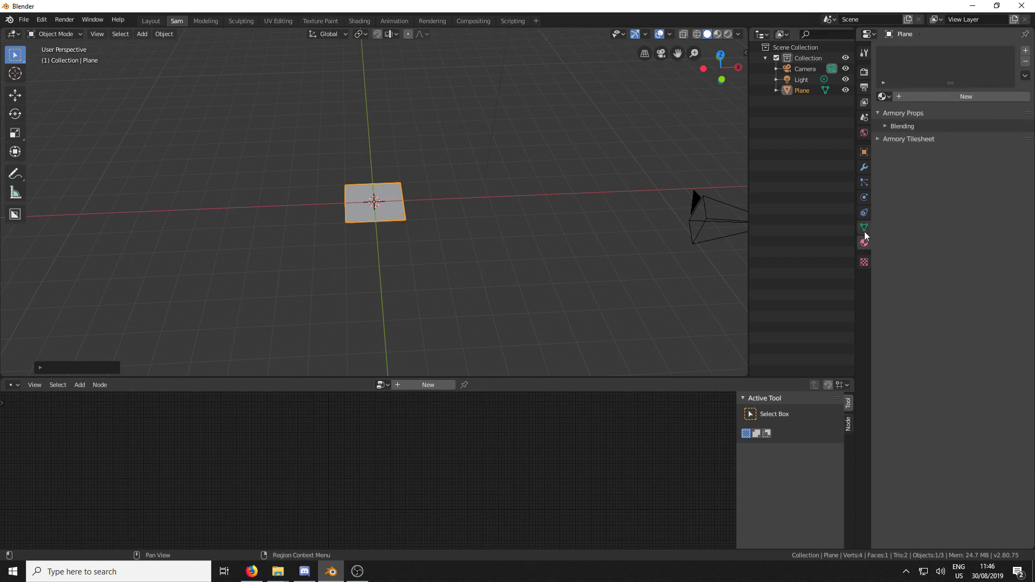
left_click(930, 96)
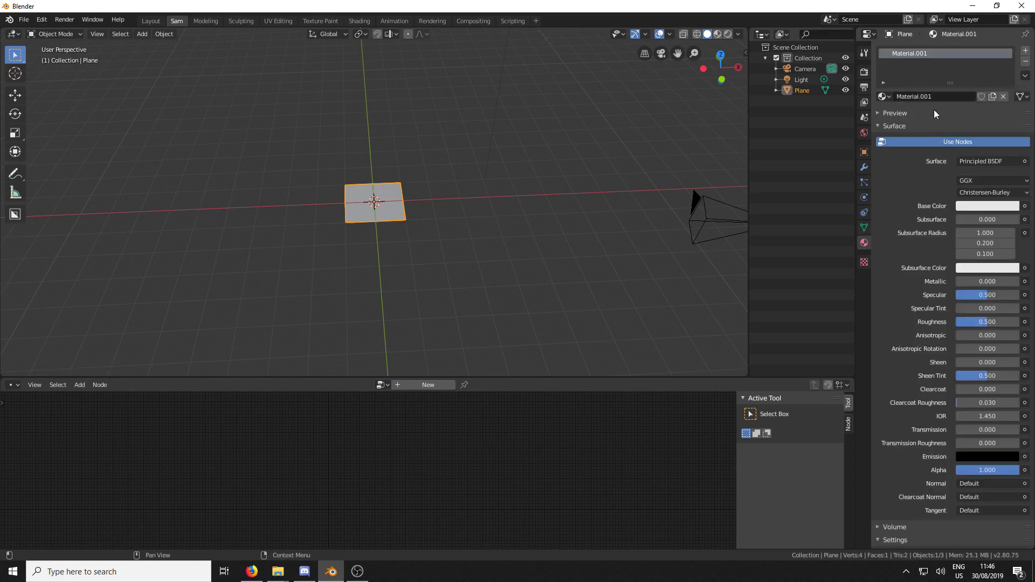
left_click(932, 96)
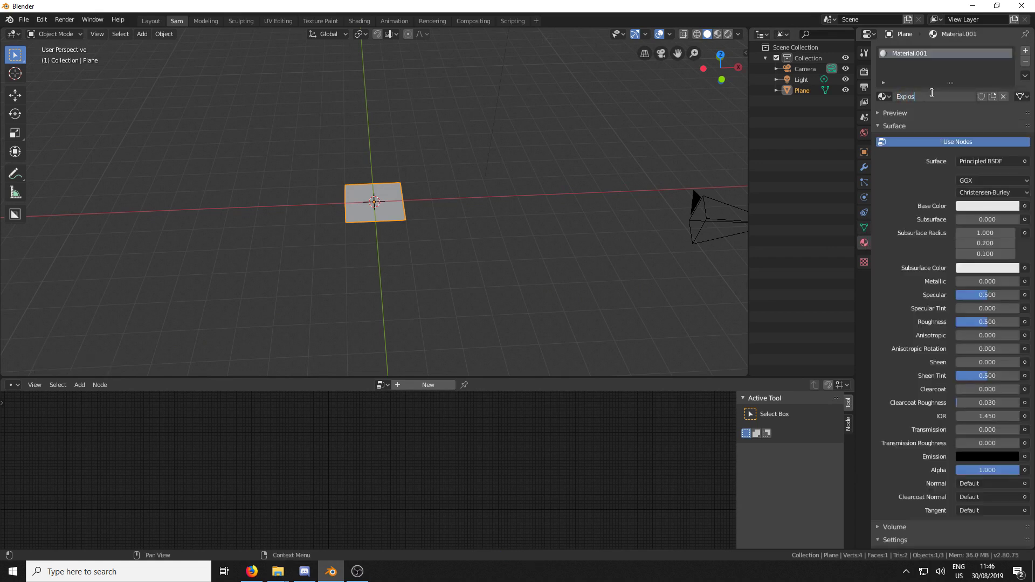
left_click(983, 161)
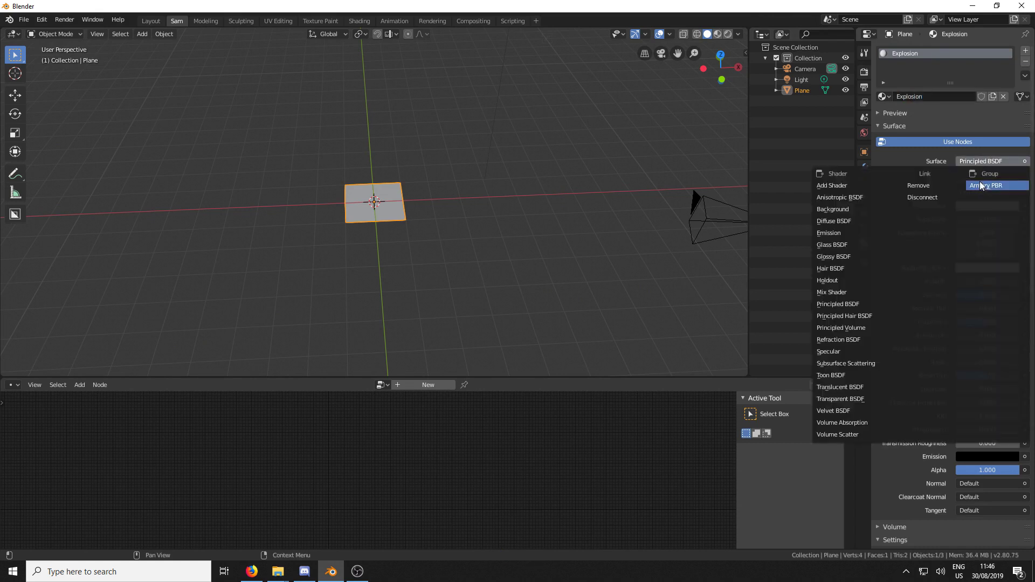
left_click(979, 184)
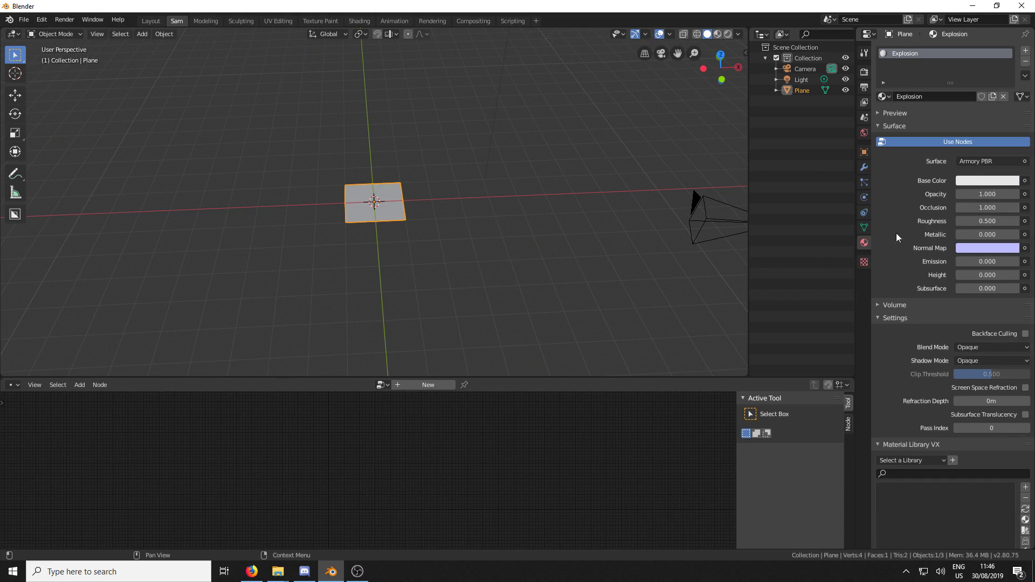
Set the material's Armory billboard mode to Spherical
scroll(896, 233, "down", 3)
left_click(881, 380)
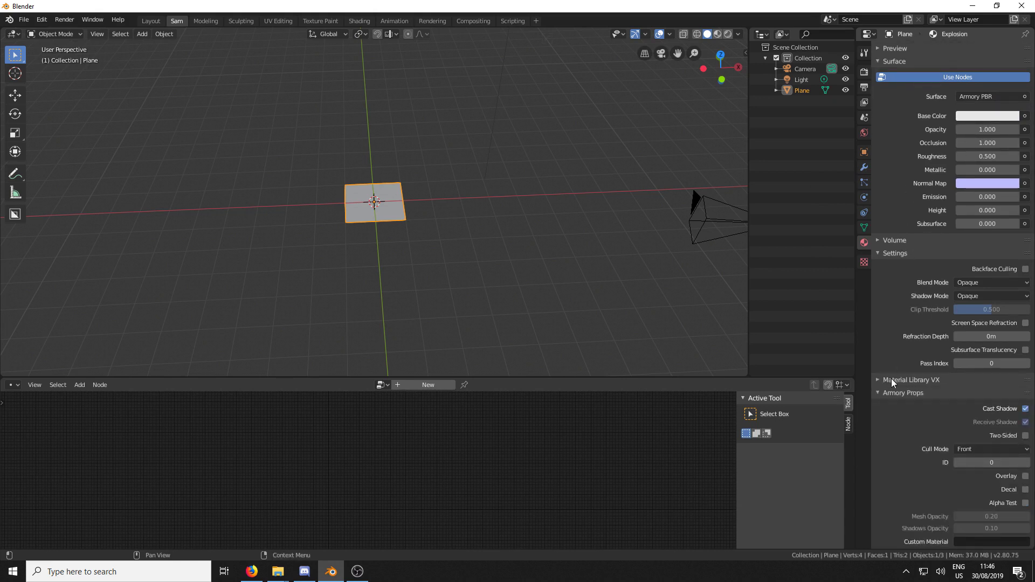
scroll(920, 315, "down", 5)
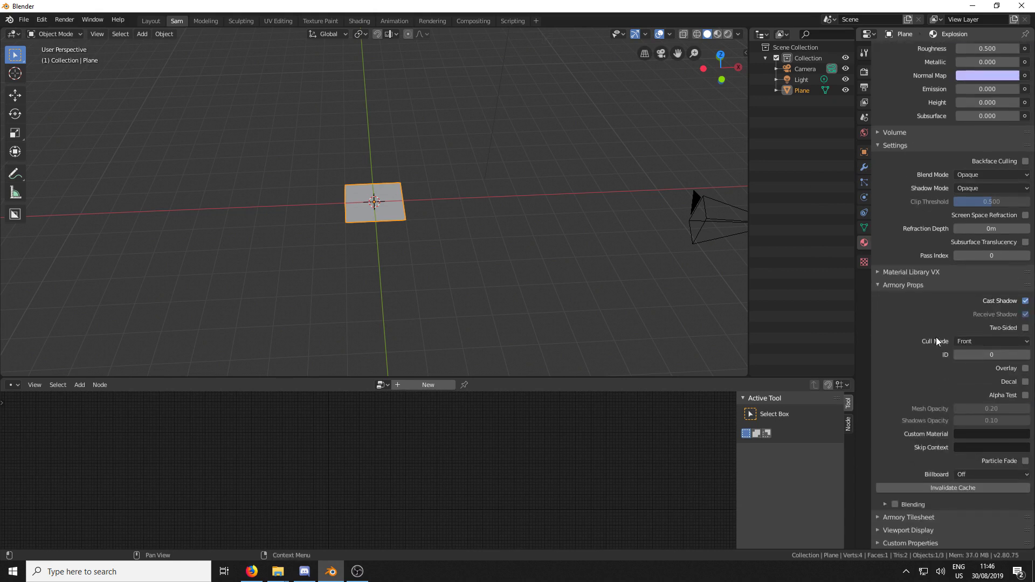
left_click(981, 472)
left_click(970, 487)
left_click(976, 474)
left_click(970, 498)
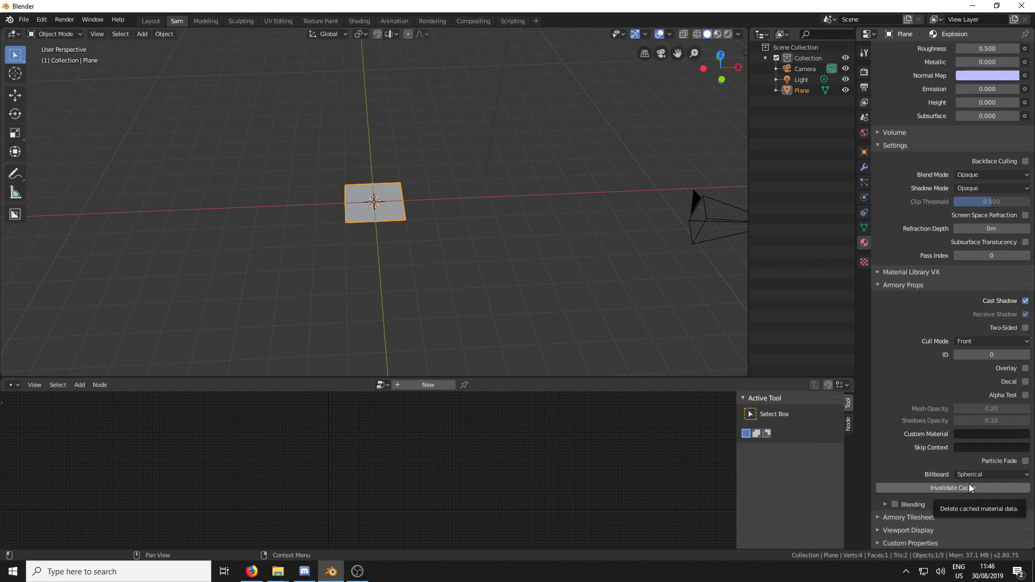
Add an Armory tilesheet to the plane with one action named Explosion
left_click(880, 518)
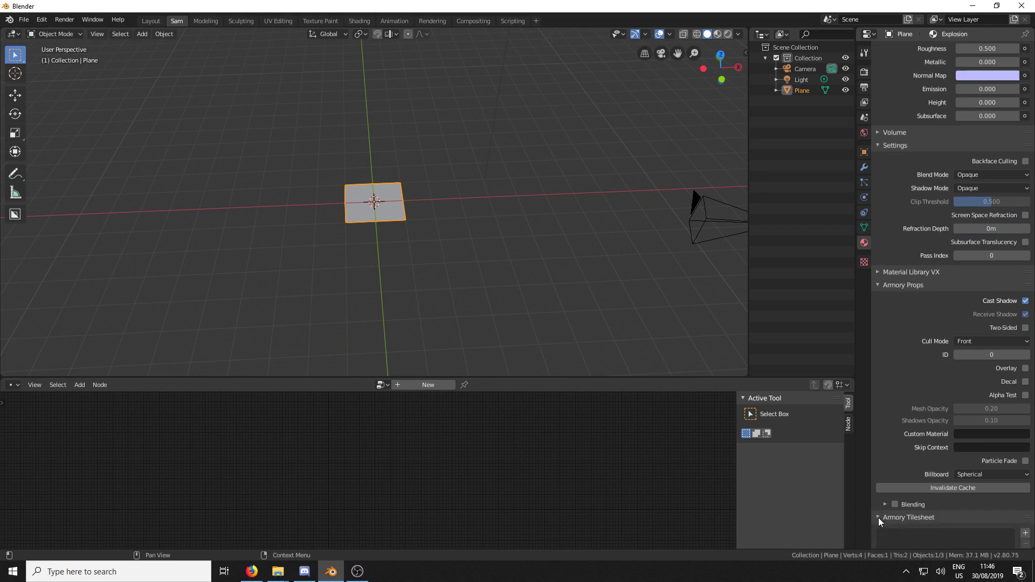
scroll(964, 419, "down", 2)
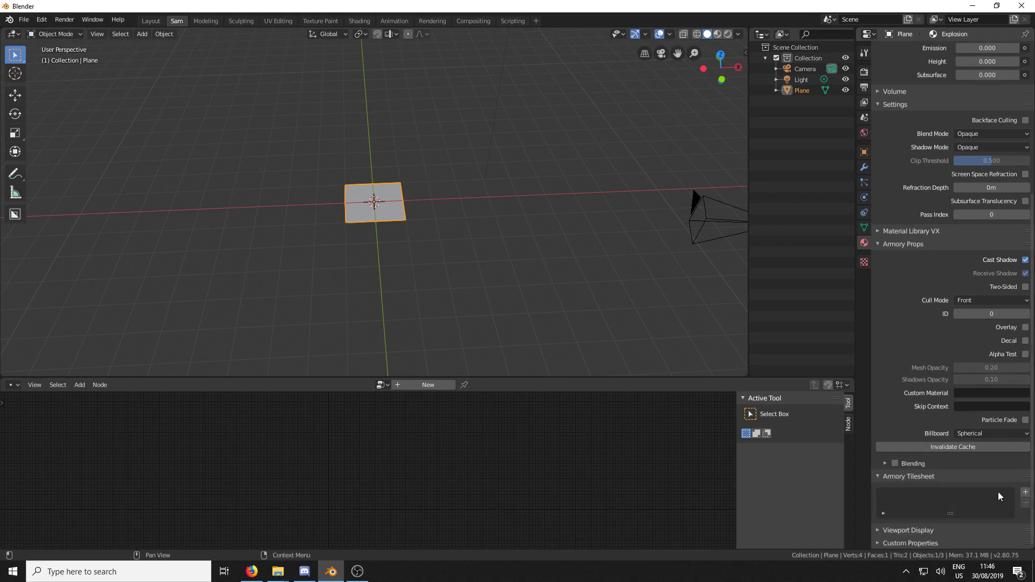
left_click(1025, 493)
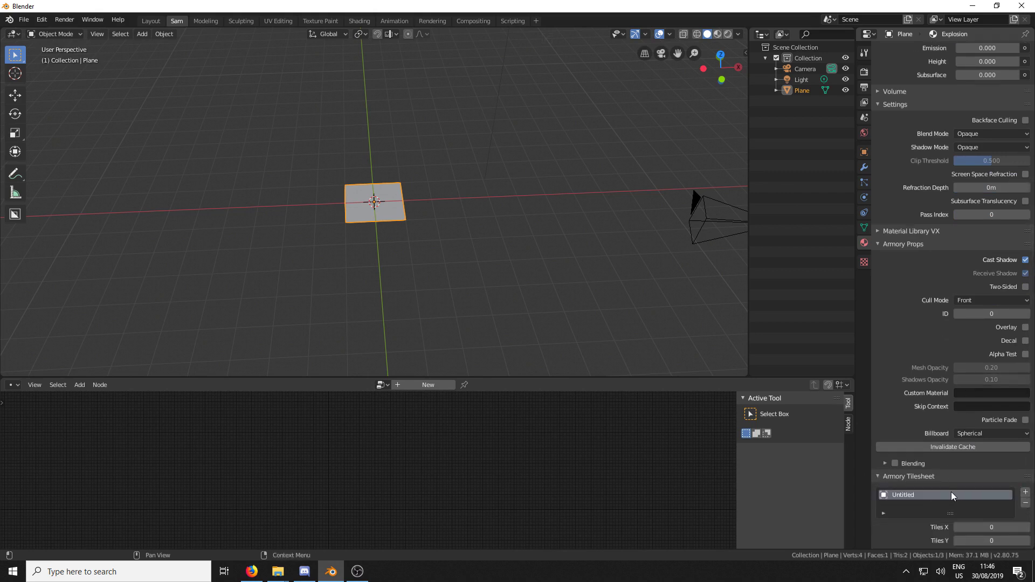
scroll(952, 496, "down", 4)
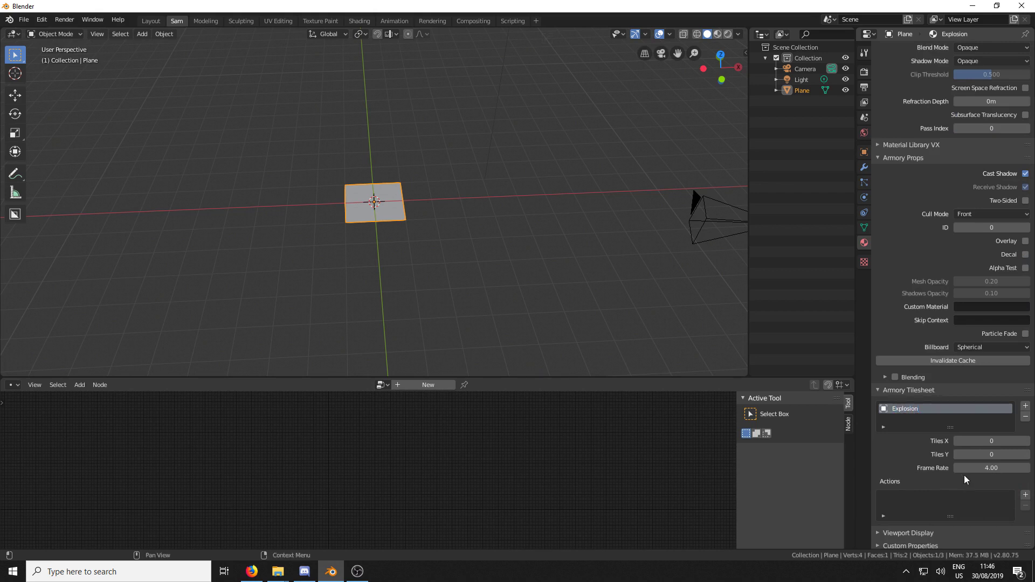
left_click(1025, 495)
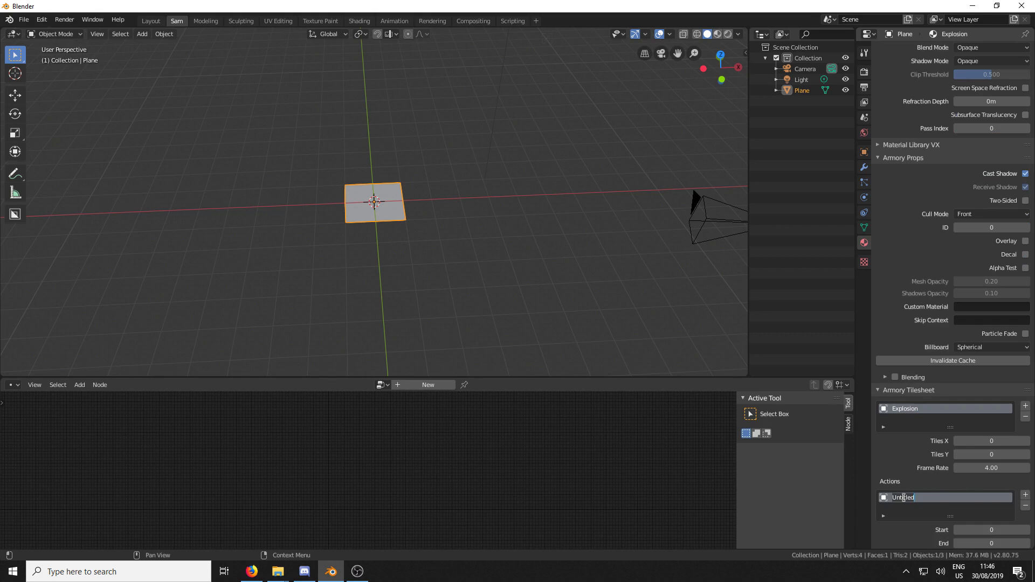
type("Explosion")
scroll(933, 491, "down", 1)
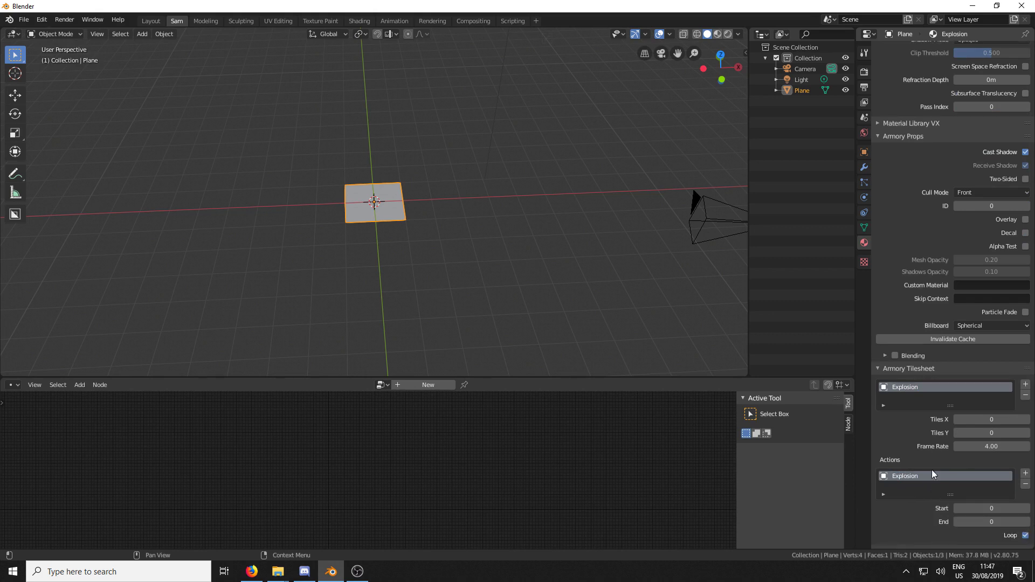
Switch the bottom area to the Shader Editor and add an Image Texture node
left_click(13, 384)
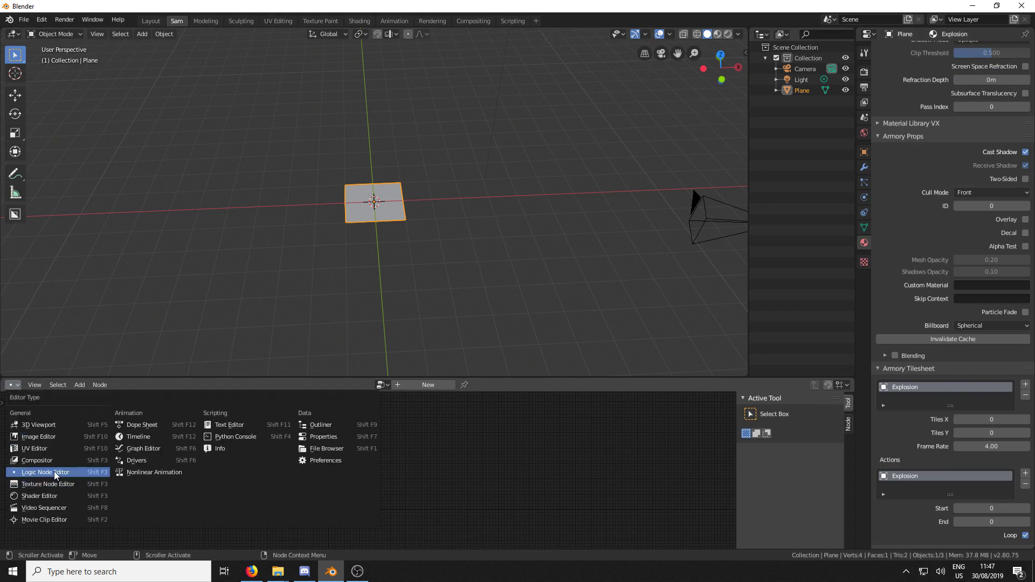
left_click(51, 494)
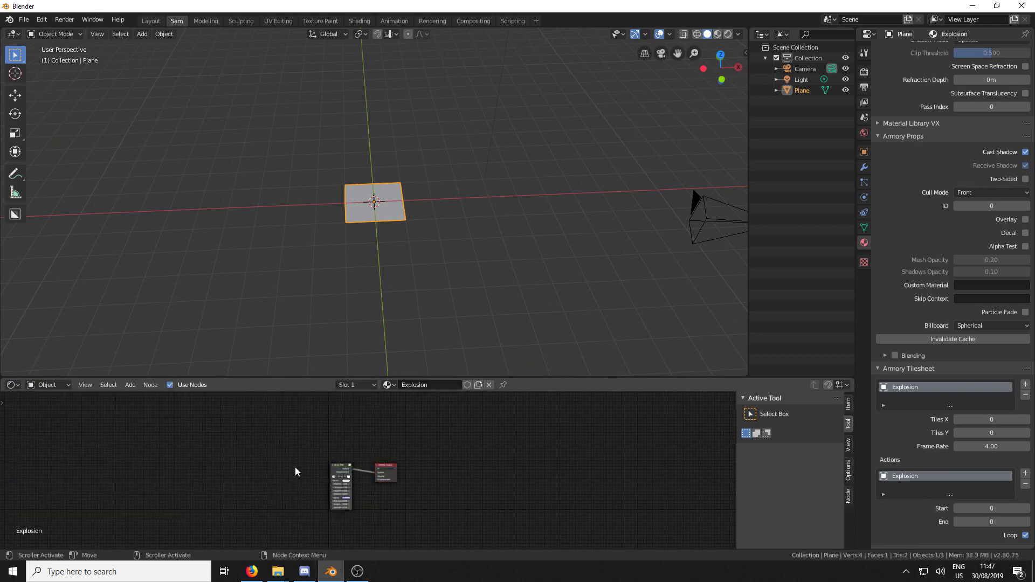
scroll(295, 467, "up", 6)
key("shift+a")
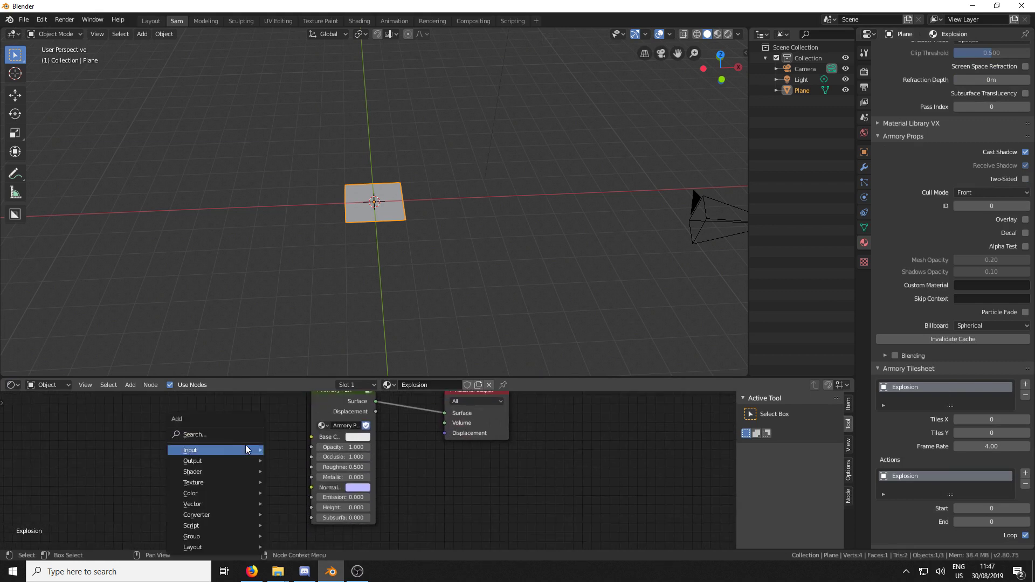
left_click(218, 434)
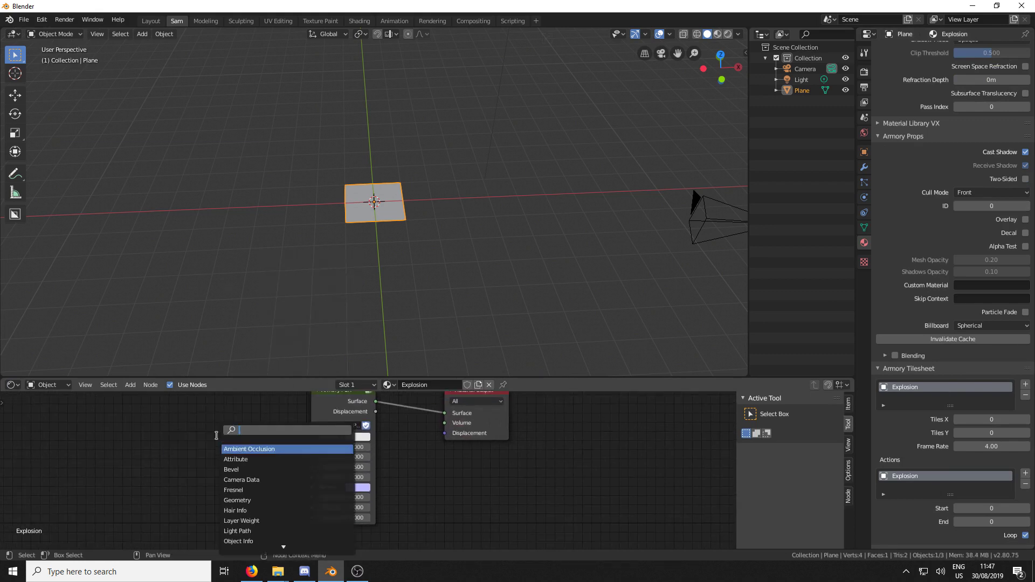
key("shift+a")
left_click(221, 430)
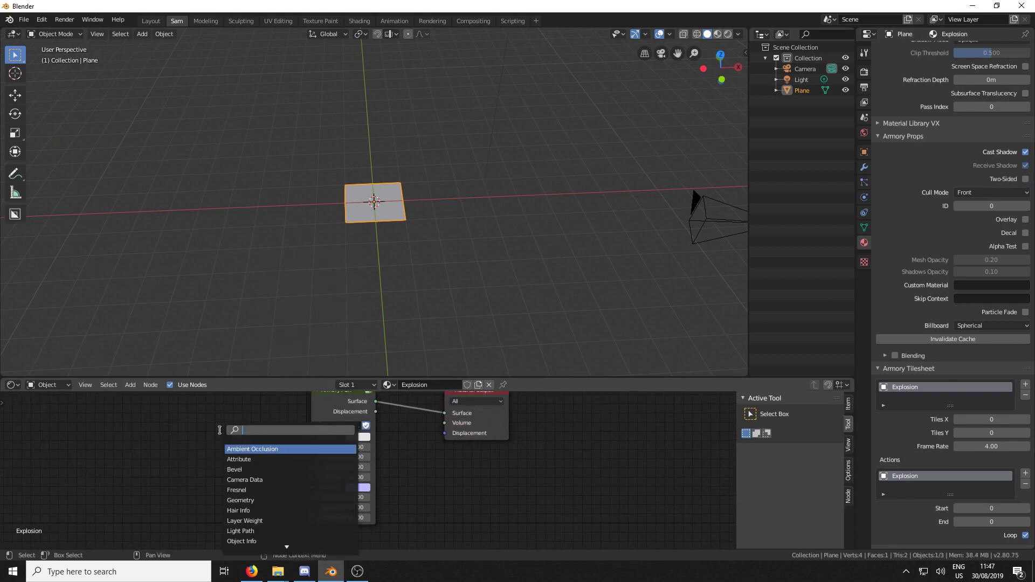
type("image")
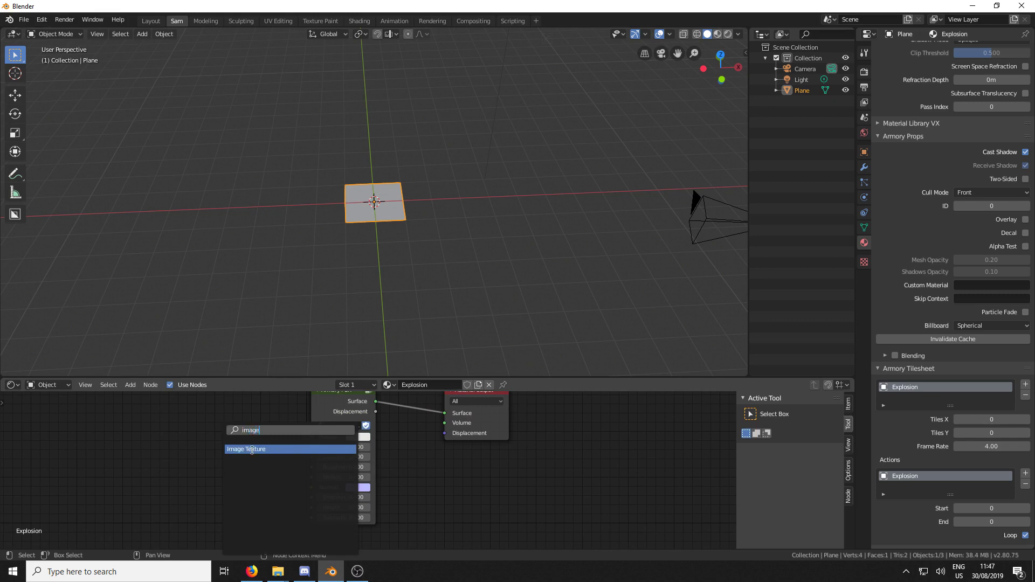
left_click(251, 450)
left_click(161, 434)
Load Explosion.png into the node, link it to base colour, and view in Rendered shading
left_click(234, 475)
left_click(222, 128)
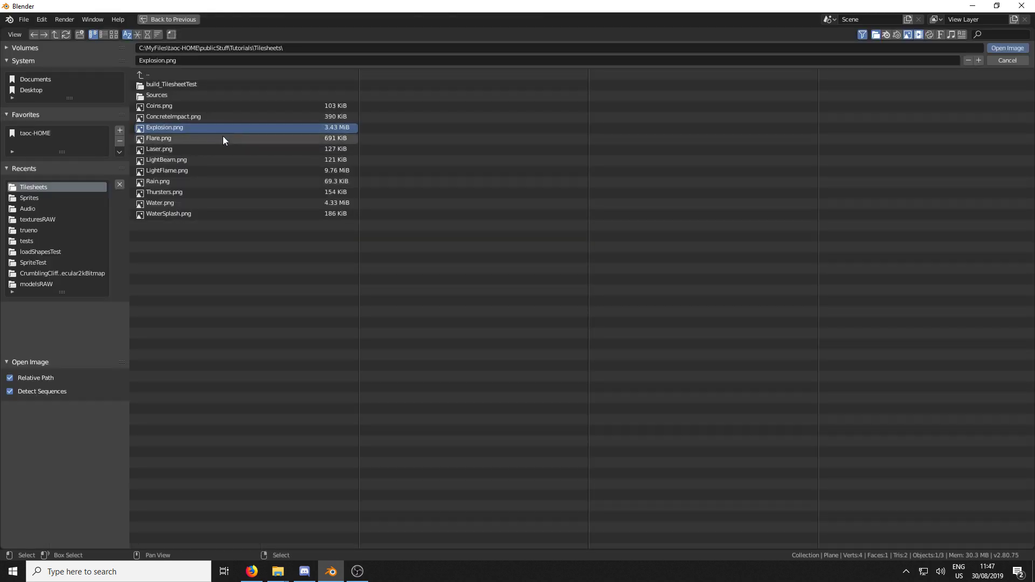
left_click(1007, 48)
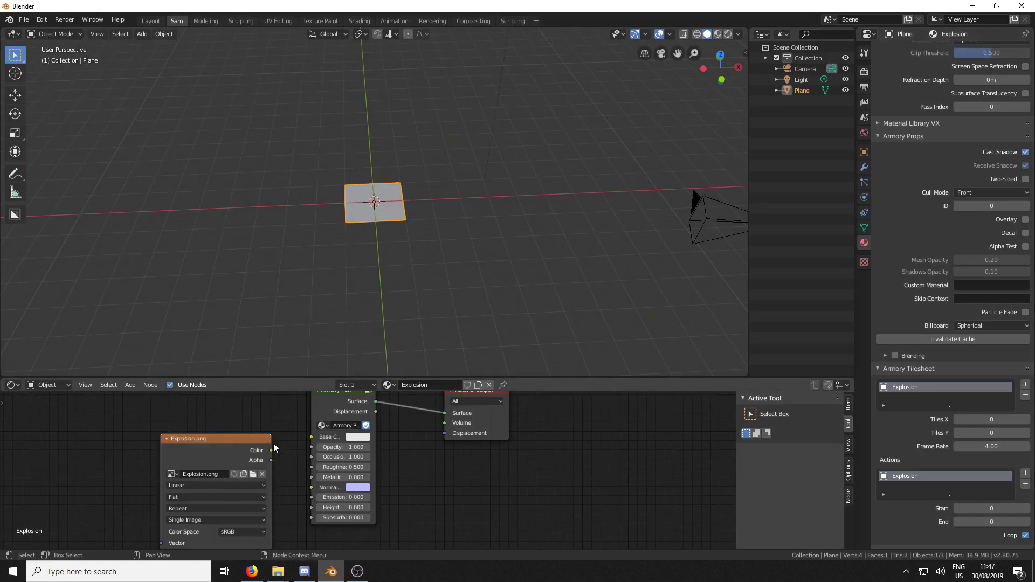
left_click_drag(271, 451, 311, 447)
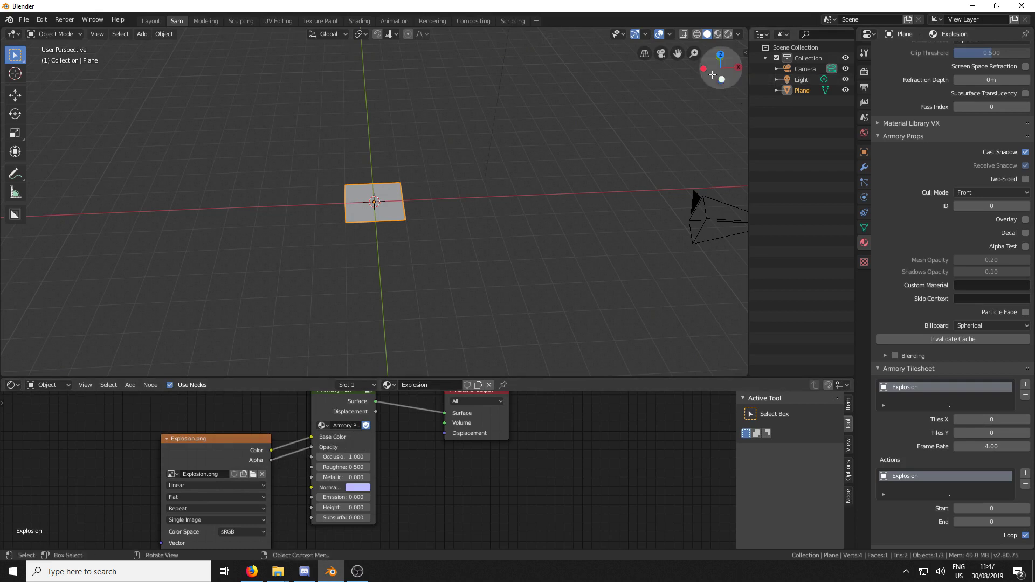
left_click(730, 34)
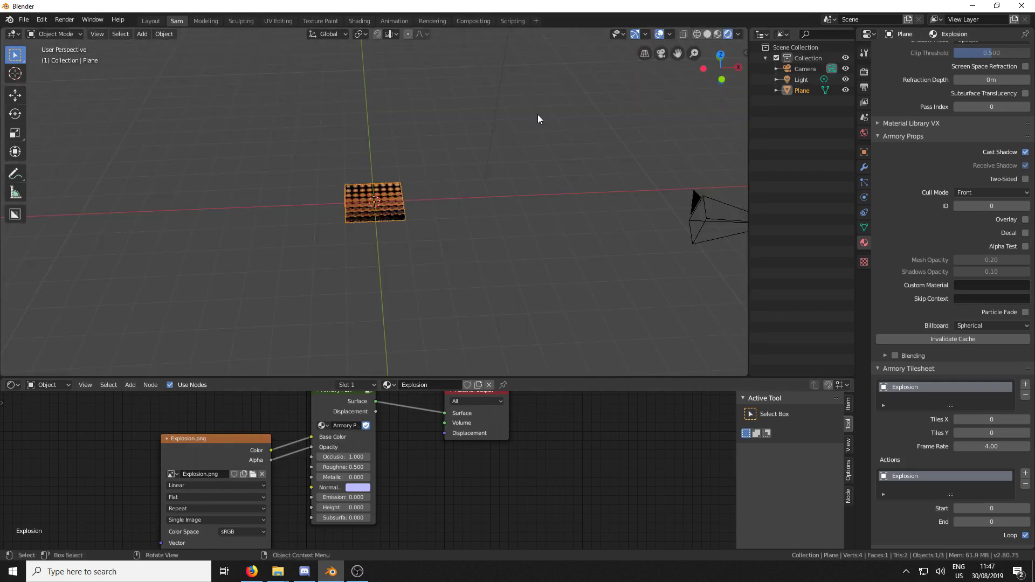
scroll(402, 257, "up", 5)
middle_click_drag(402, 257, 350, 274)
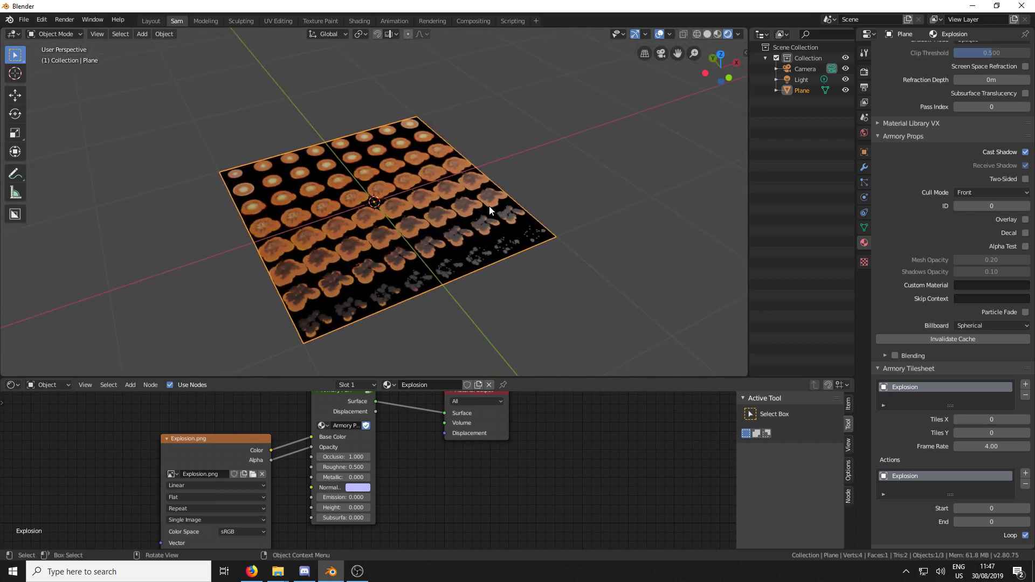
Unwrap the plane's UVs in Edit Mode
key("Tab")
key("u")
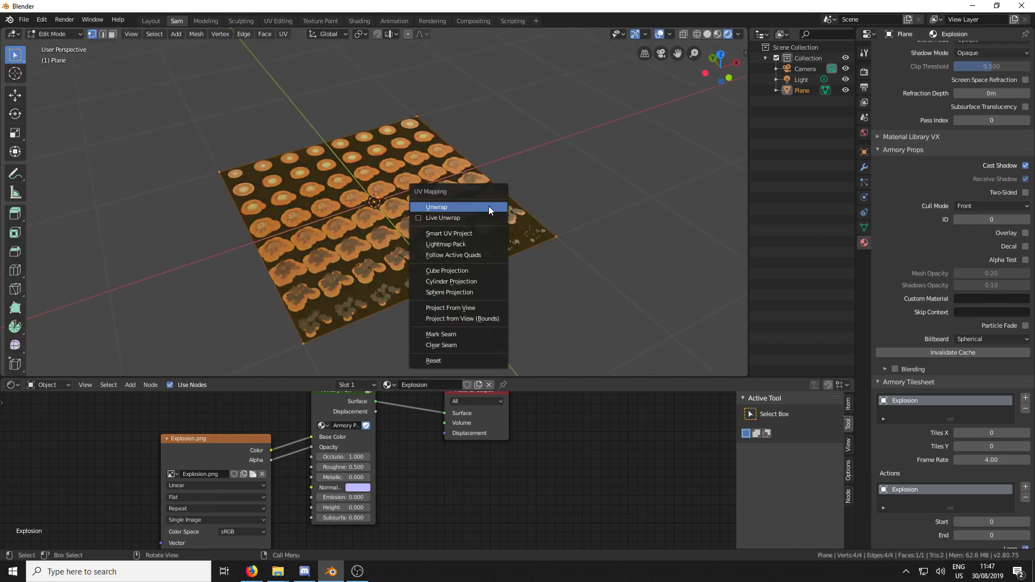
left_click(489, 206)
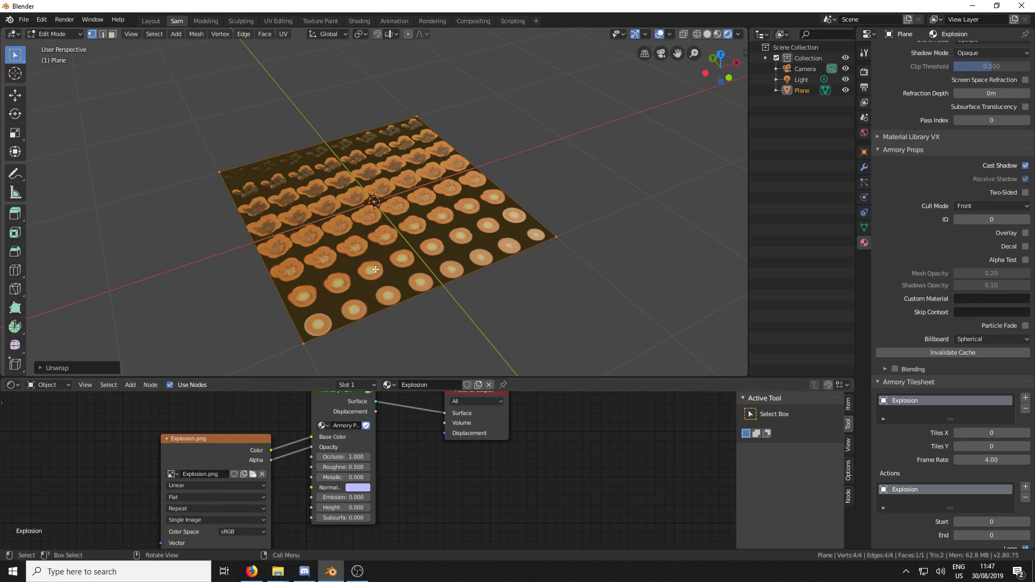
Turn the bottom area into the UV/Image Editor showing the UVs over Explosion.png
left_click(12, 385)
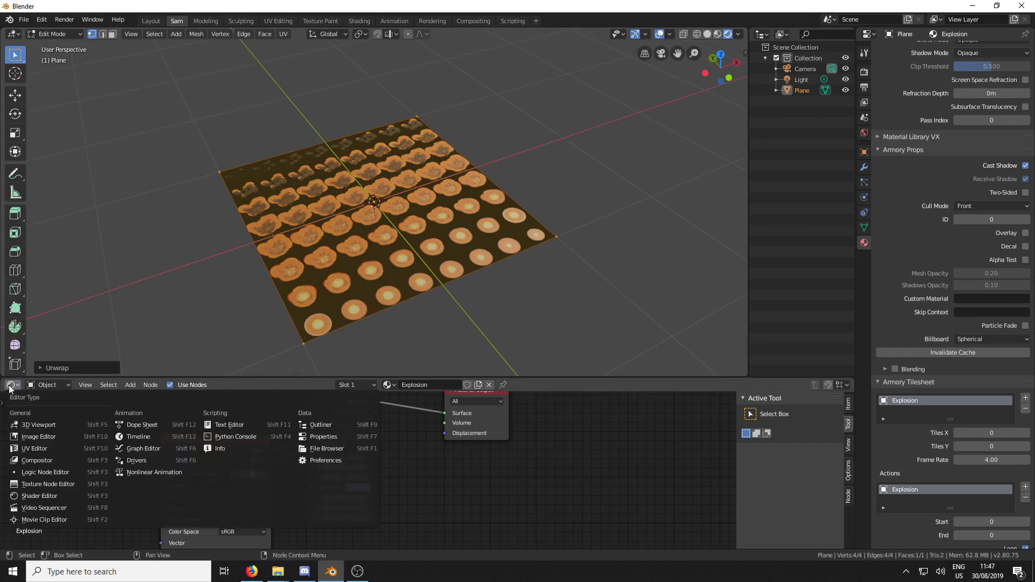
left_click(27, 450)
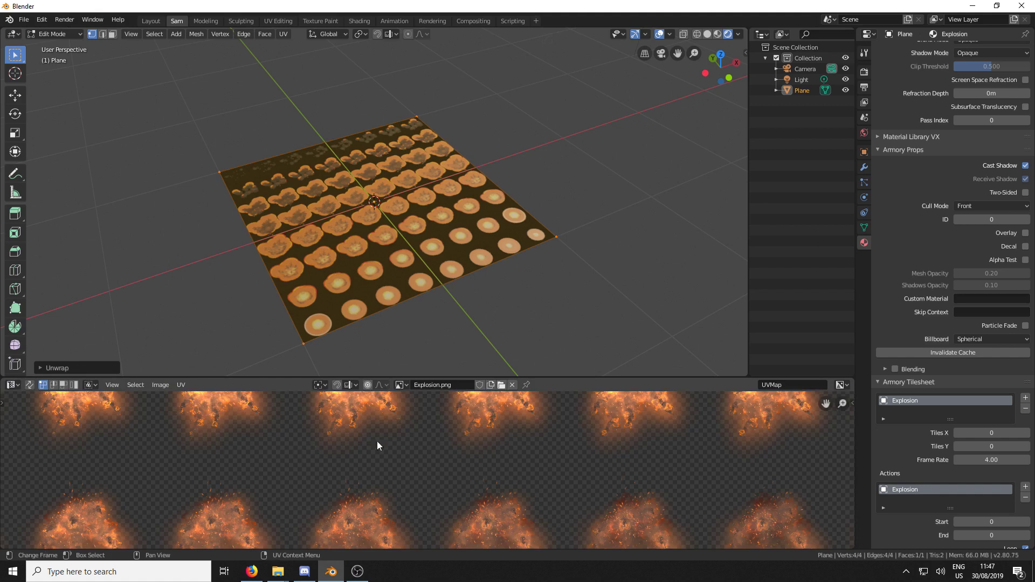
scroll(427, 437, "down", 6)
scroll(439, 436, "up", 3)
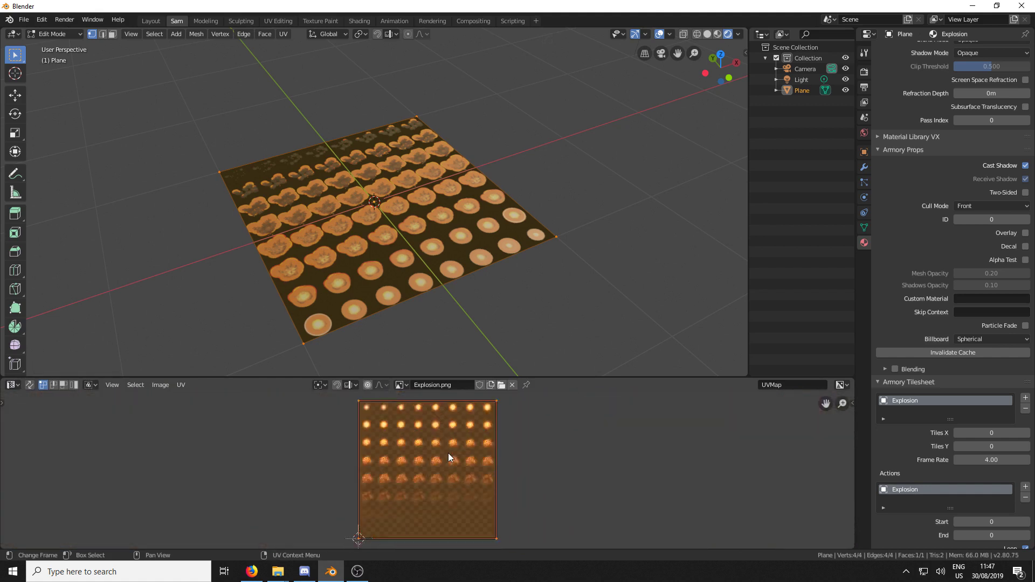
scroll(450, 451, "down", 2)
scroll(433, 431, "up", 2)
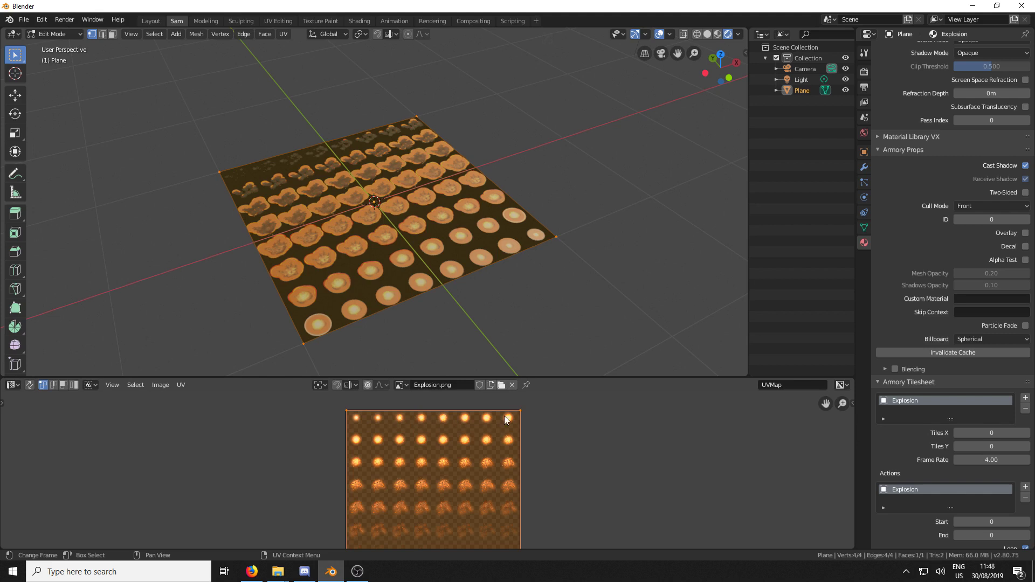
scroll(376, 475, "down", 2)
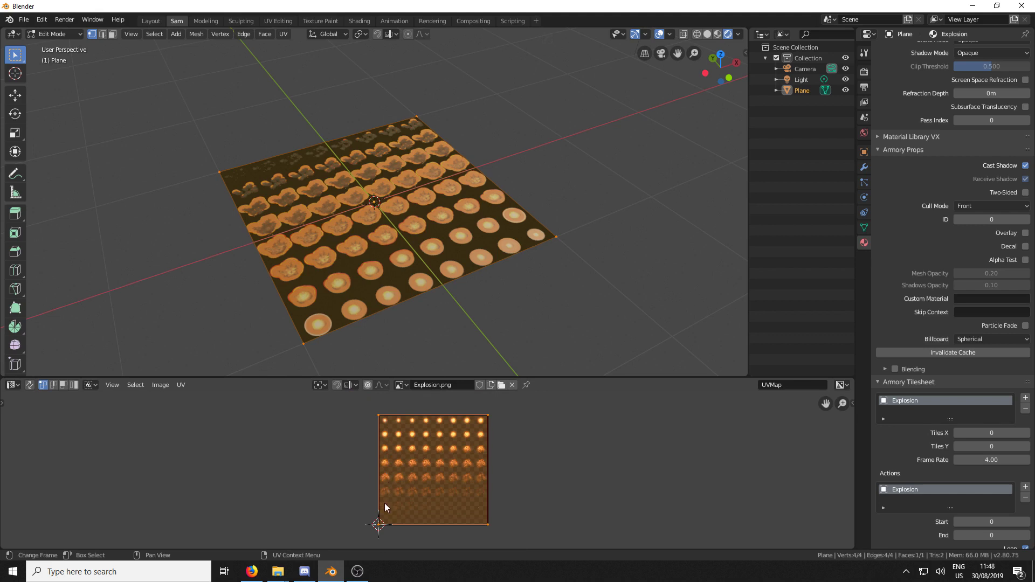
Set Tiles X 8, Tiles Y 8, Frame Rate 8, and the Explosion action's End to 64
left_click(992, 435)
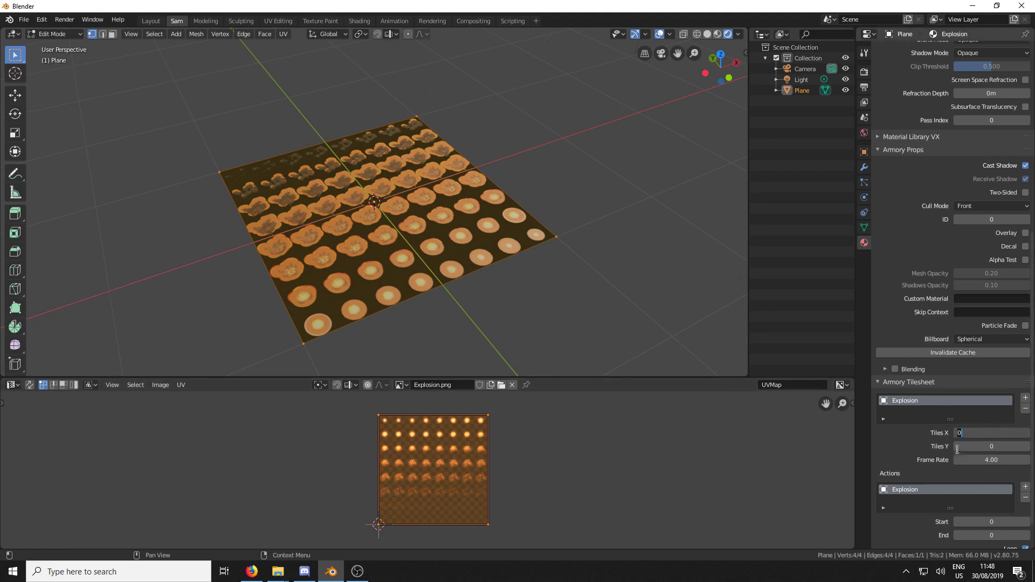
type("8")
left_click(980, 447)
key("BackSpace")
key("Tab")
type("8")
key("Return")
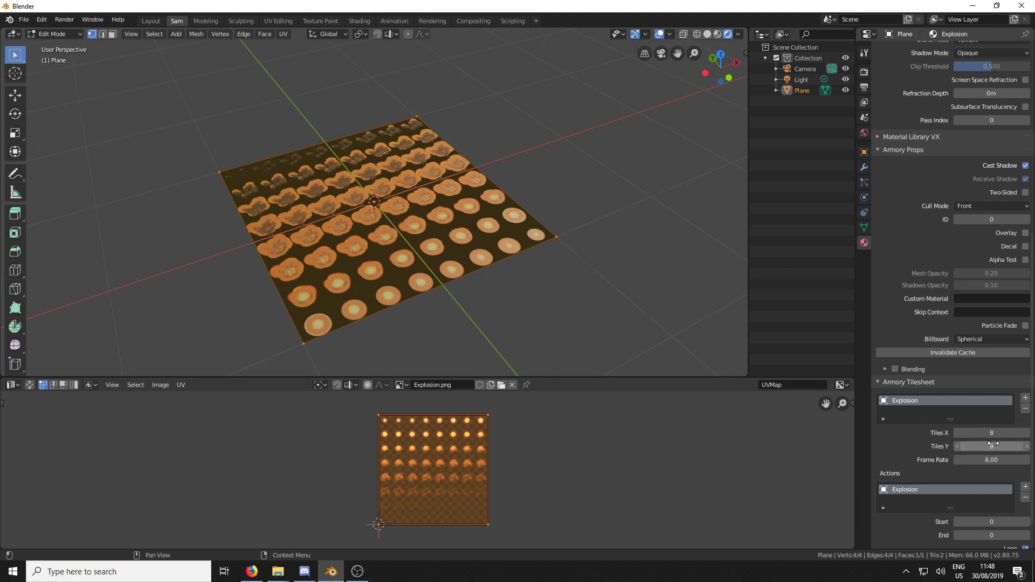
scroll(993, 444, "down", 2)
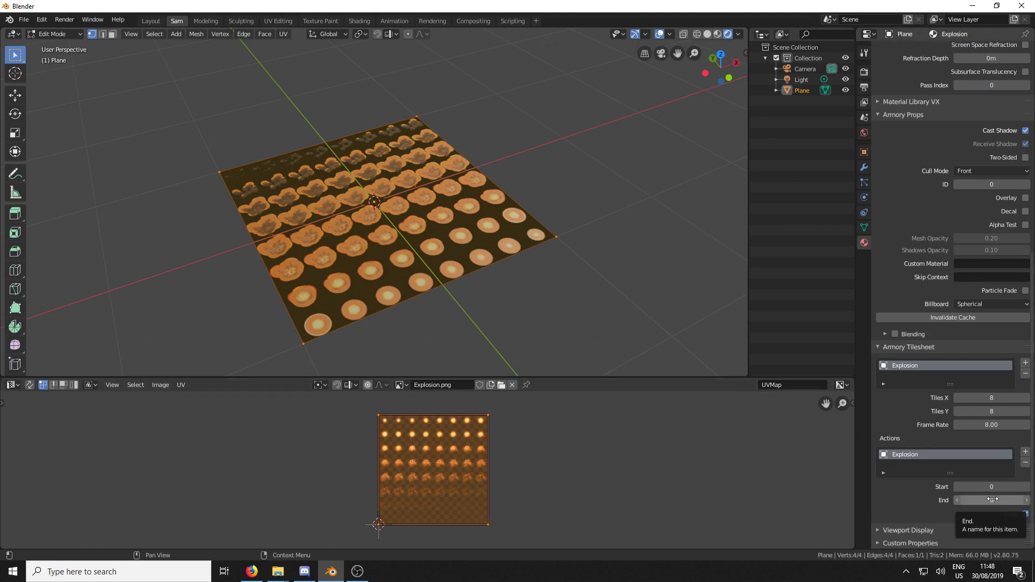
left_click(991, 499)
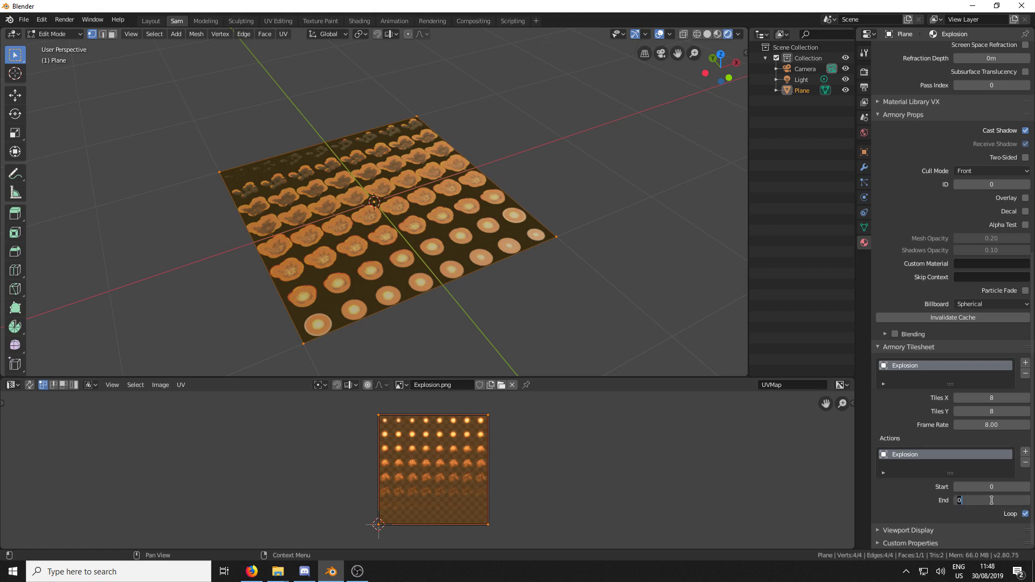
type("64")
key("Return")
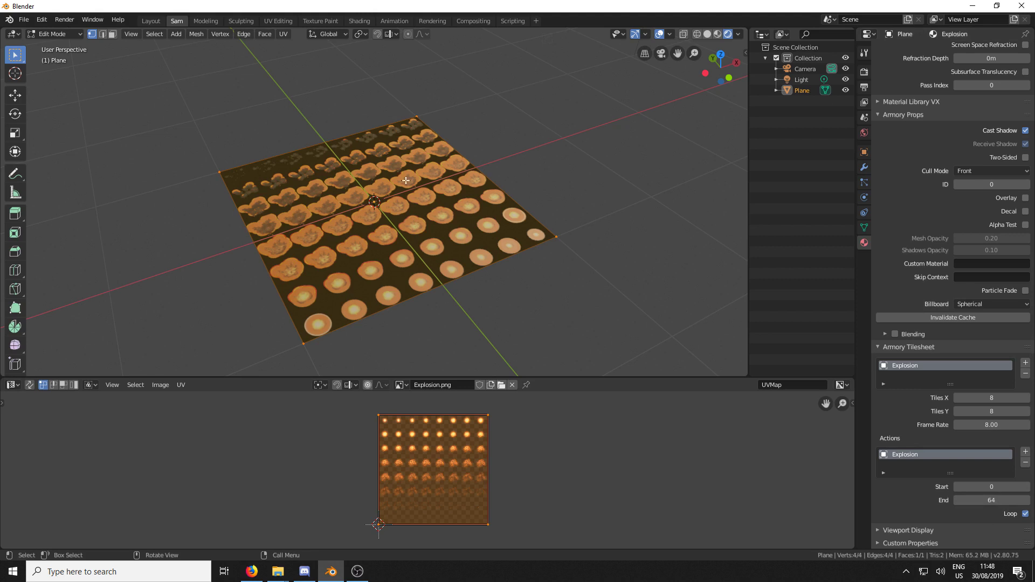
Scale the plane's UVs by 0.125 and enable Constrain to Image Bounds
scroll(448, 444, "up", 1)
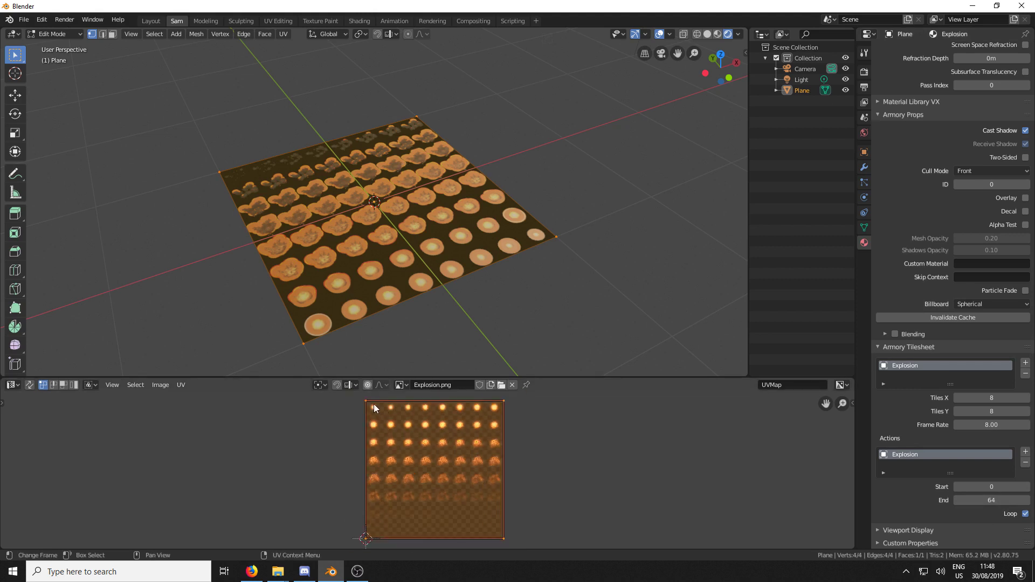
type("s")
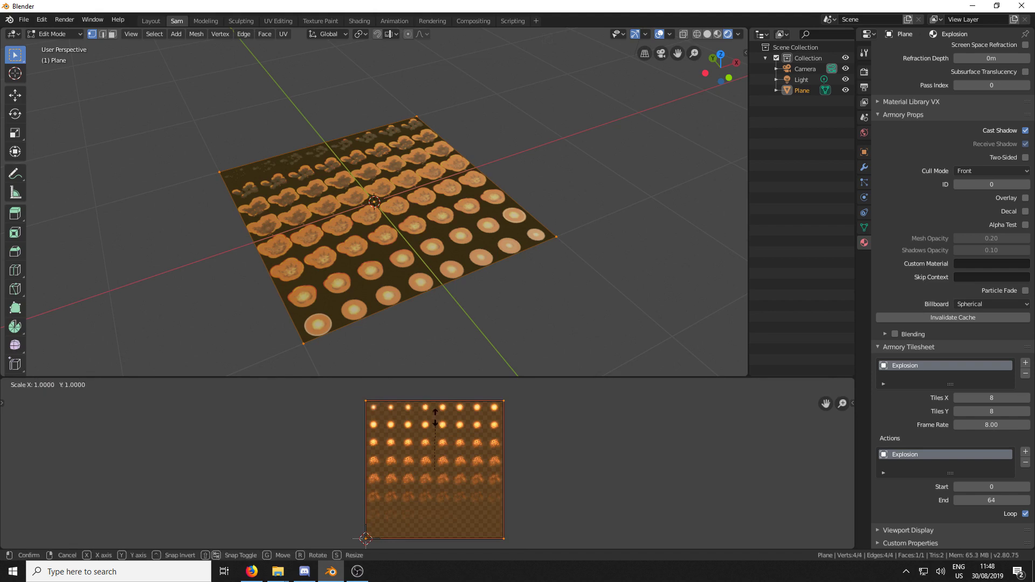
type(".125")
key("Return")
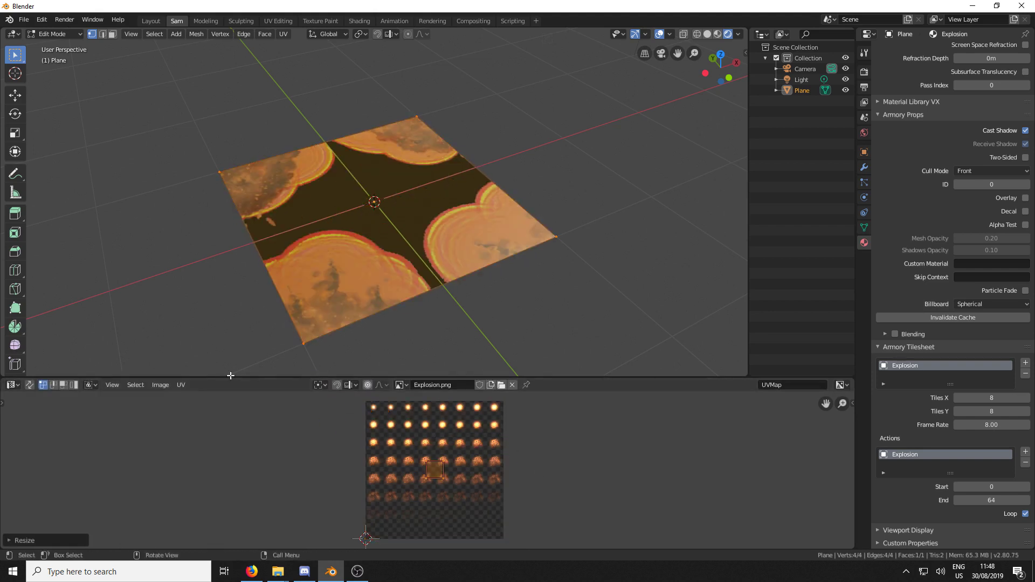
left_click(181, 385)
left_click(212, 329)
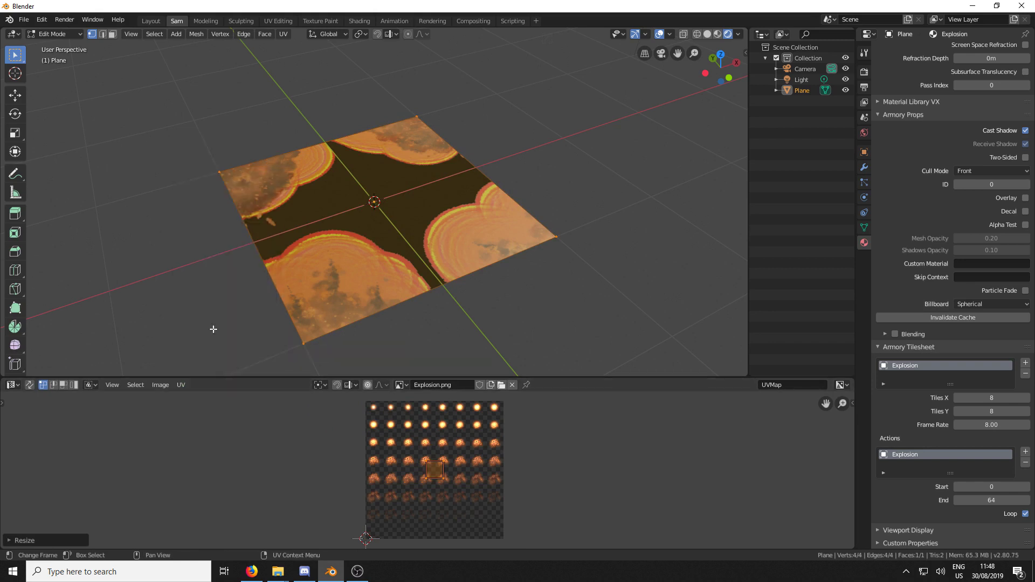
Move the UV island onto the top-left tile and return to Object Mode
key("g")
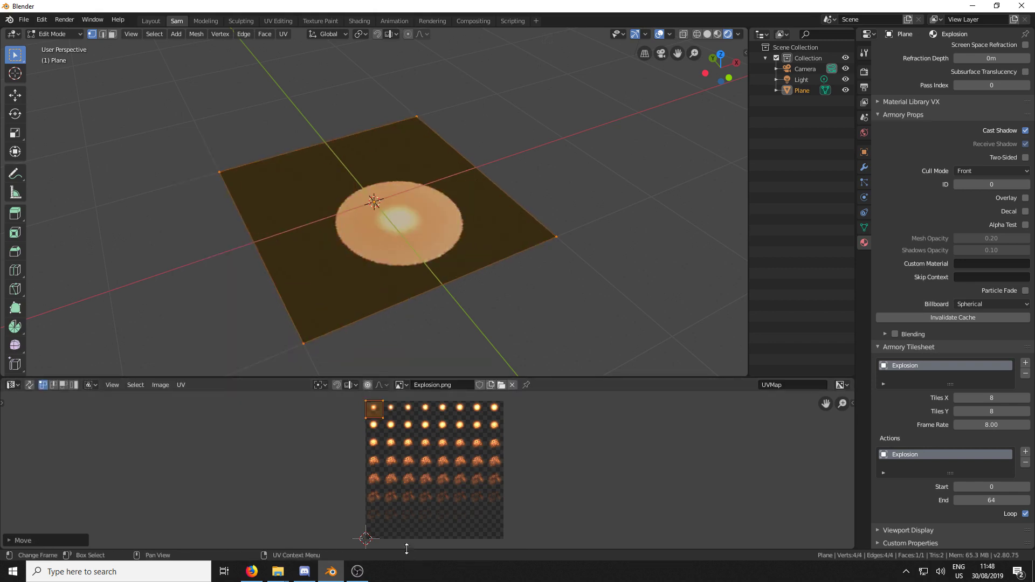
left_click(375, 462)
scroll(400, 460, "up", 3)
key("Tab")
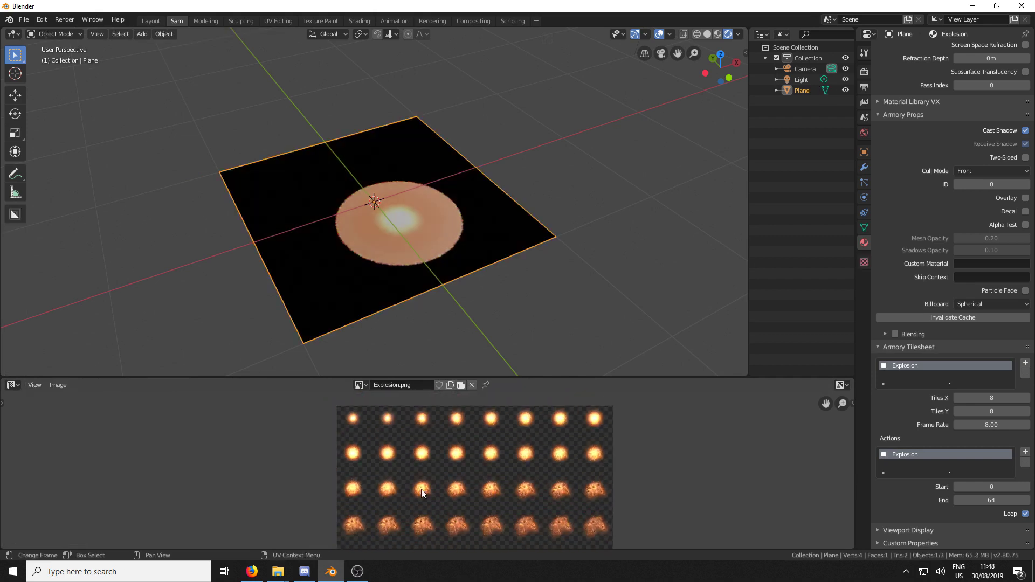
Re-enter Edit Mode, show the plane's object properties, and exit back to Object Mode
scroll(475, 184, "down", 3)
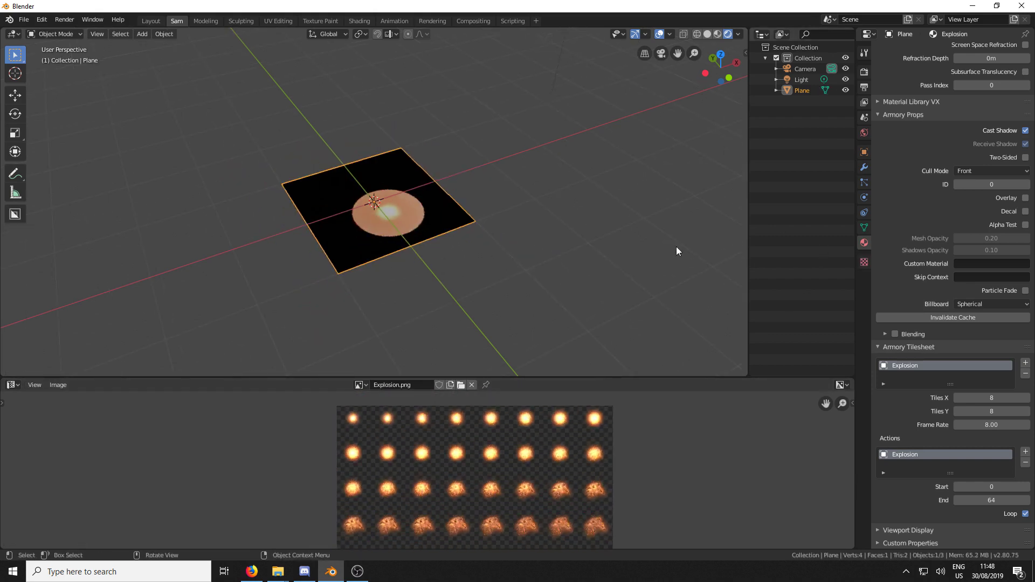
key("Tab")
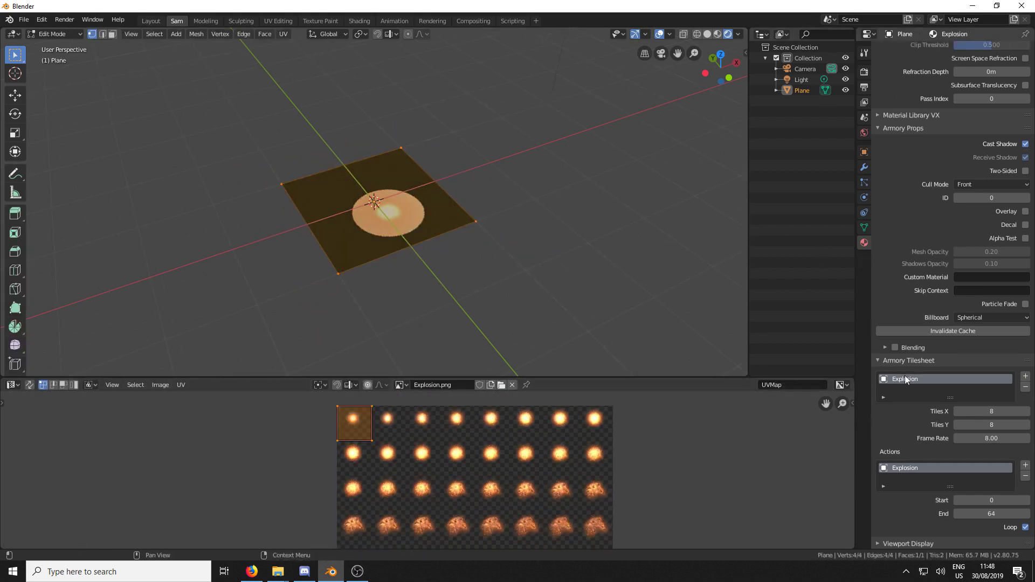
left_click(865, 152)
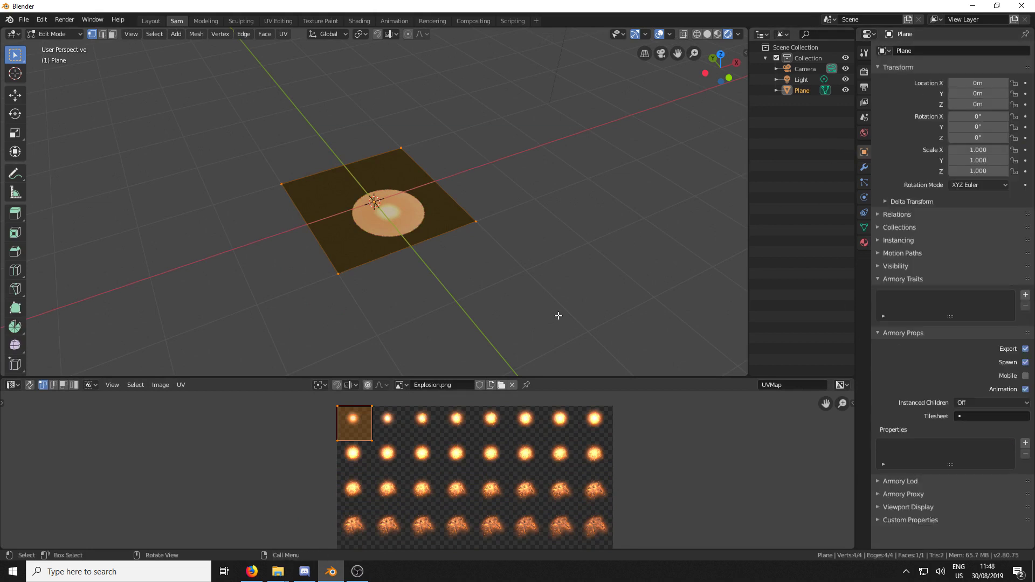
key("Tab")
left_click(14, 384)
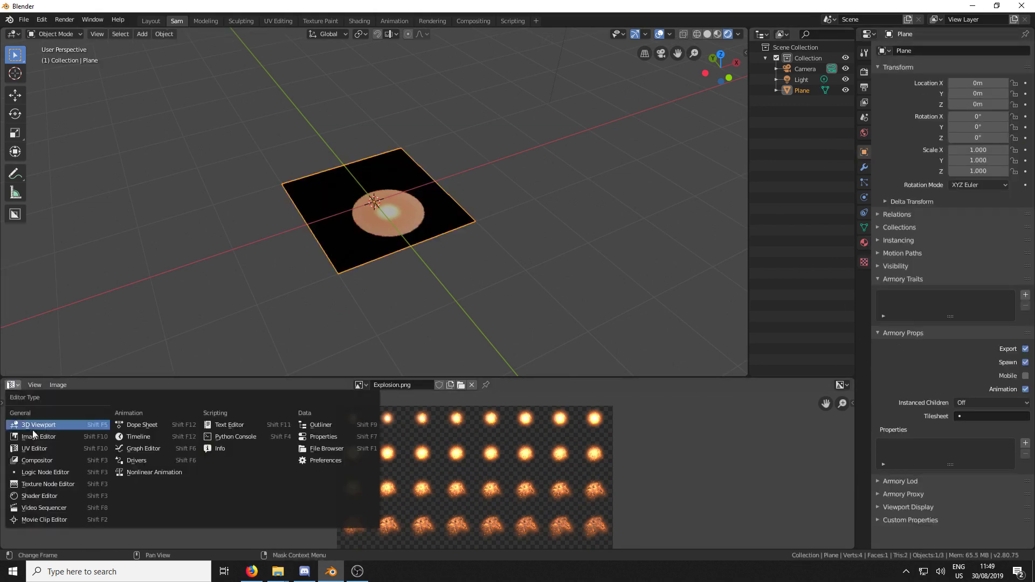
Create a new logic node tree named Explosion in the Logic Node Editor
left_click(53, 472)
left_click(430, 383)
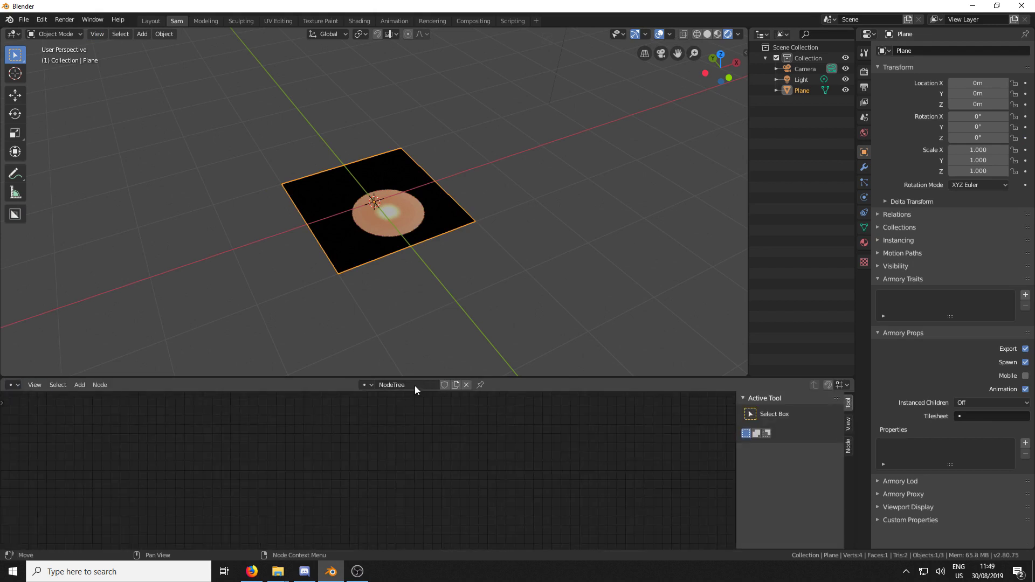
type("Explosion")
key("Return")
Add an On Init node and a Self node below it to the Explosion tree
key("shift+a")
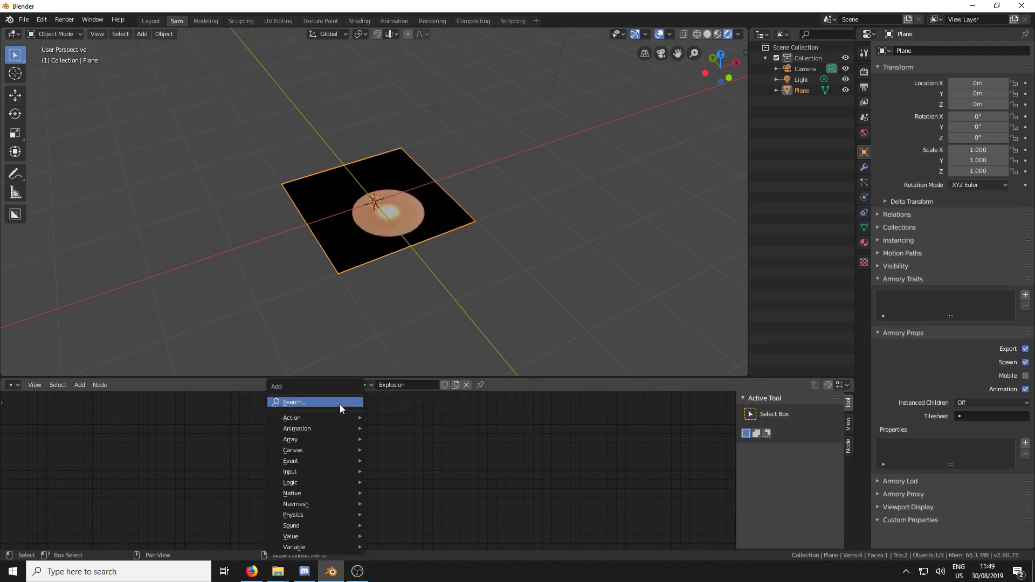
left_click(340, 404)
type("on init")
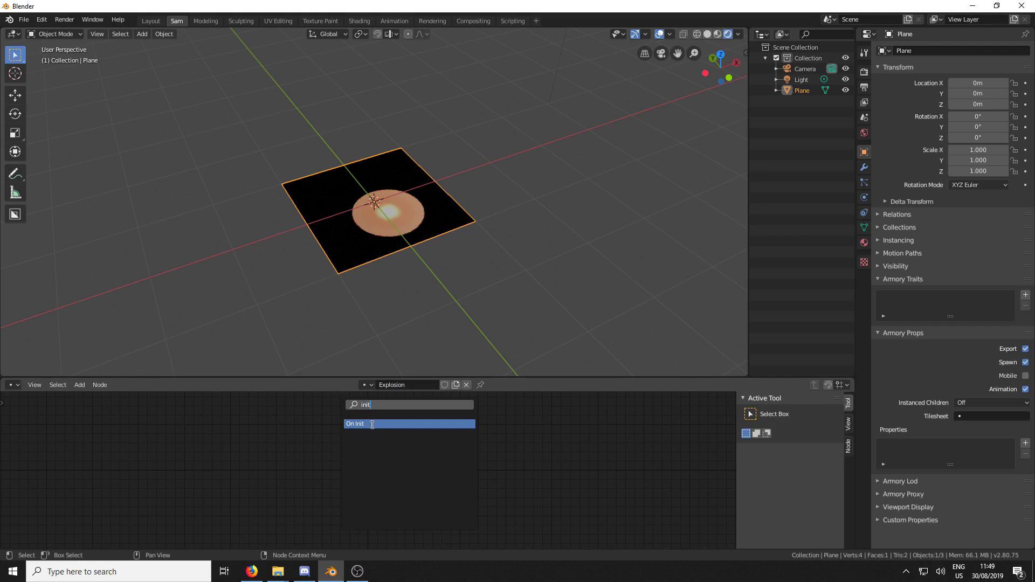
key("Return")
left_click(257, 414)
key("shift+a")
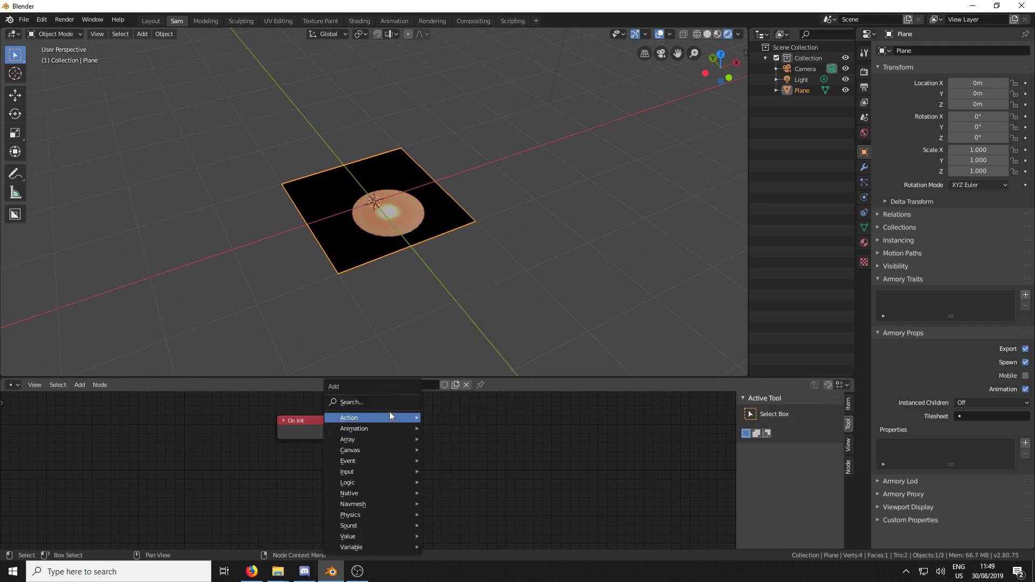
left_click(390, 411)
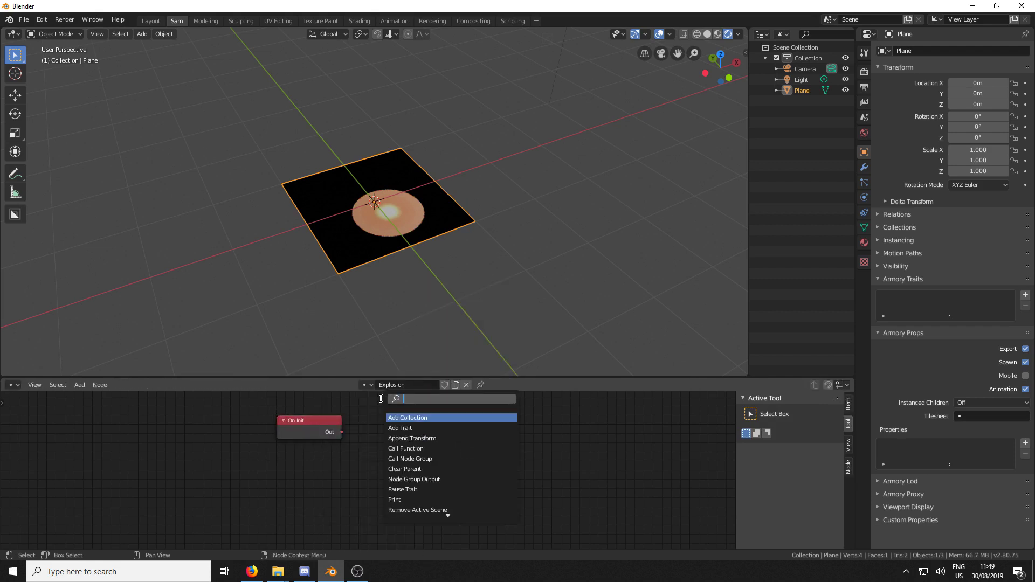
type("self")
key("Return")
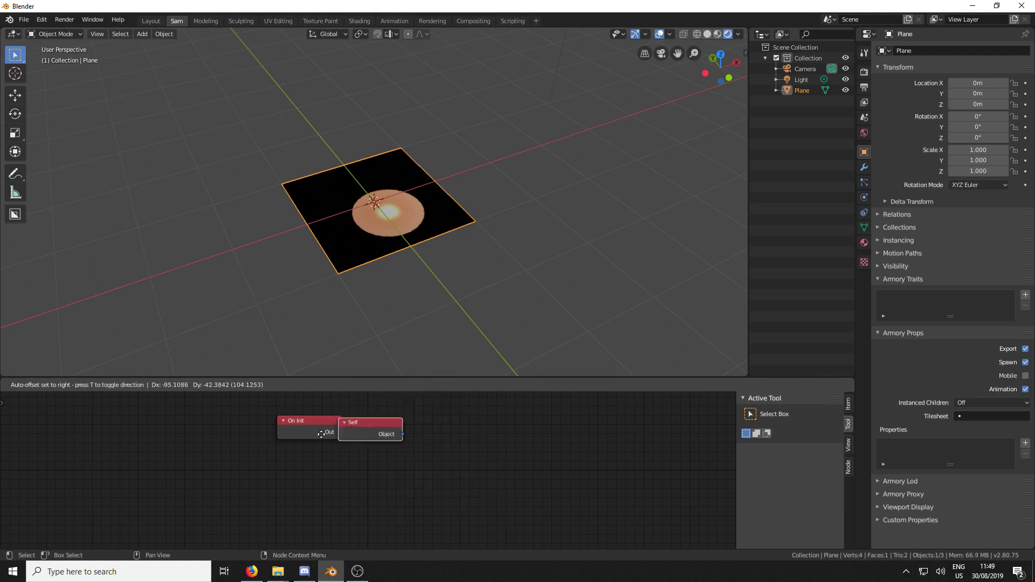
left_click(309, 454)
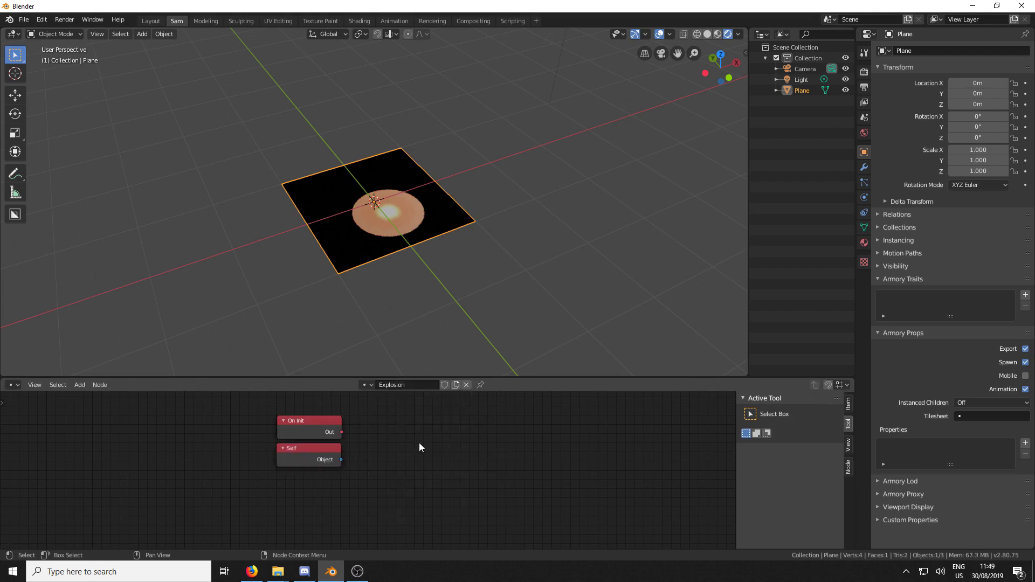
Add a Play Tilesheet node wired from On Init and Self, with action Explosion
key("shift+a")
left_click(397, 407)
type("tile")
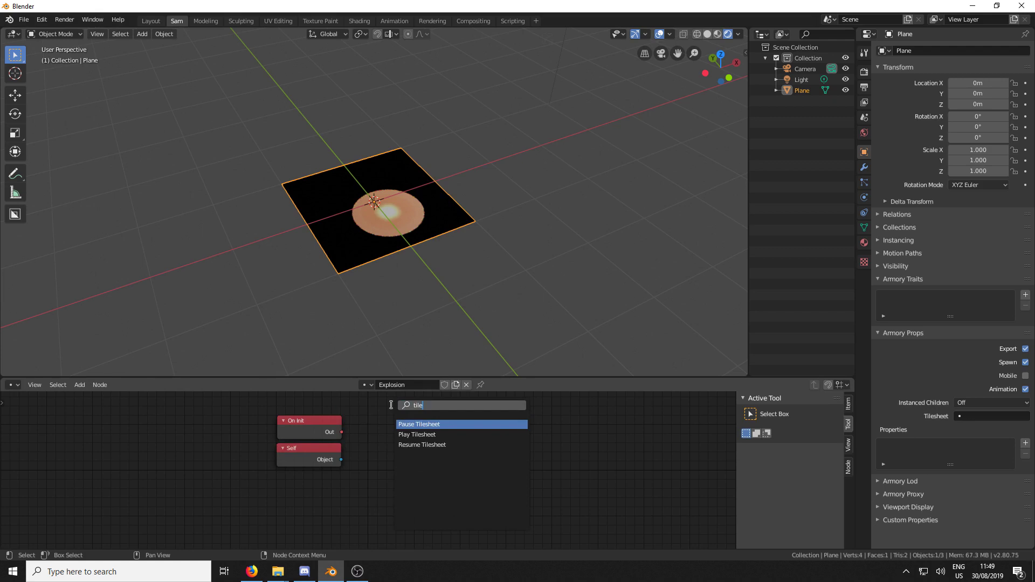
key("Down")
key("Return")
left_click(367, 419)
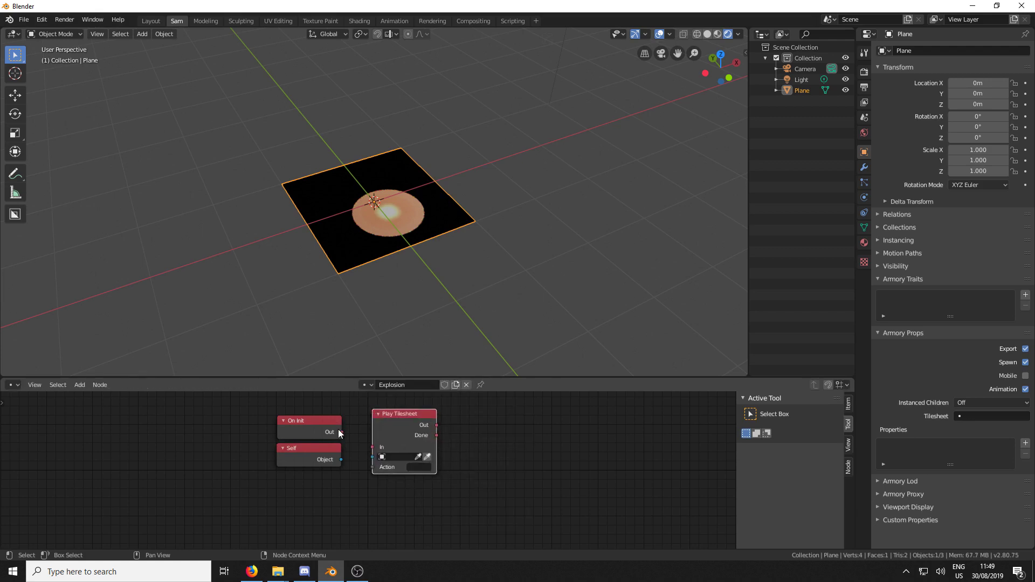
left_click_drag(341, 432, 372, 457)
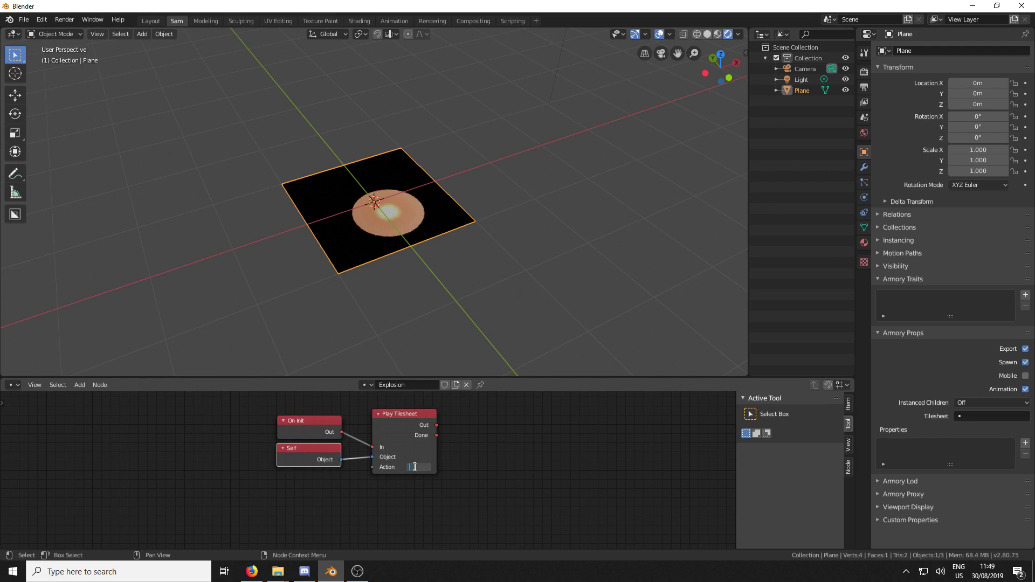
left_click(865, 243)
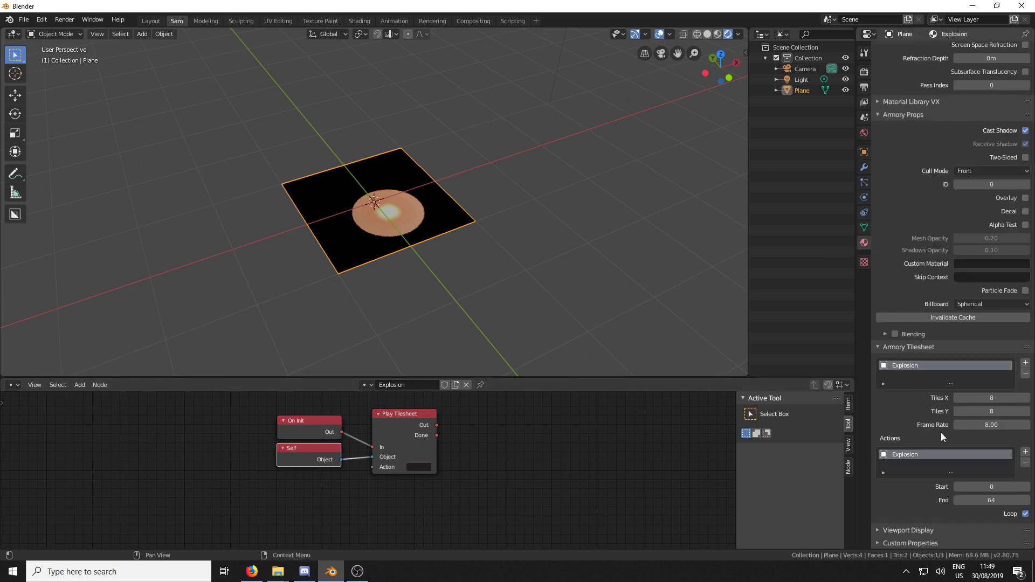
left_click(420, 468)
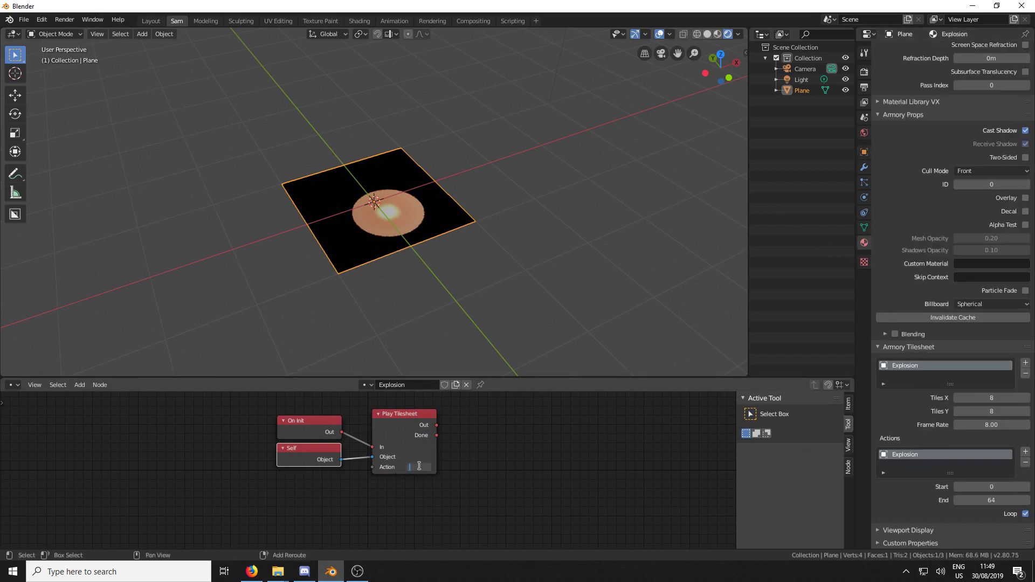
type("Explosion")
key("Return")
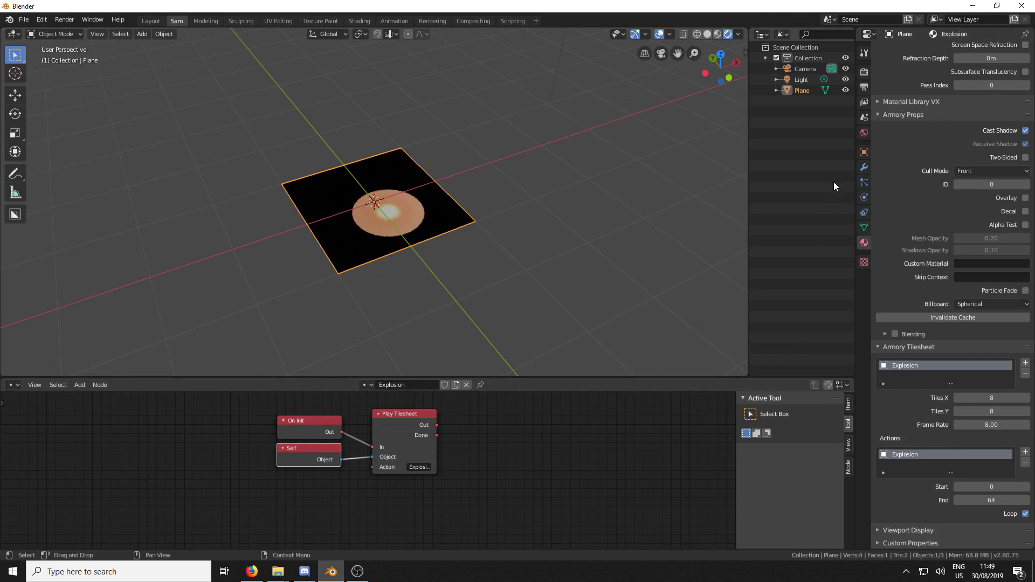
Add a Nodes-type Armory trait to the plane using the Explosion tree
left_click(864, 151)
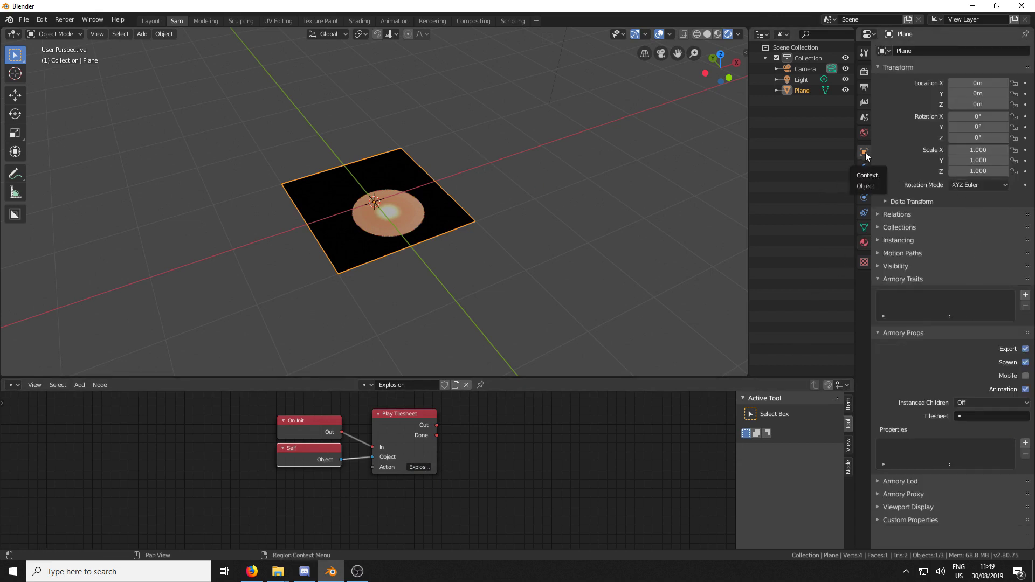
left_click(1025, 295)
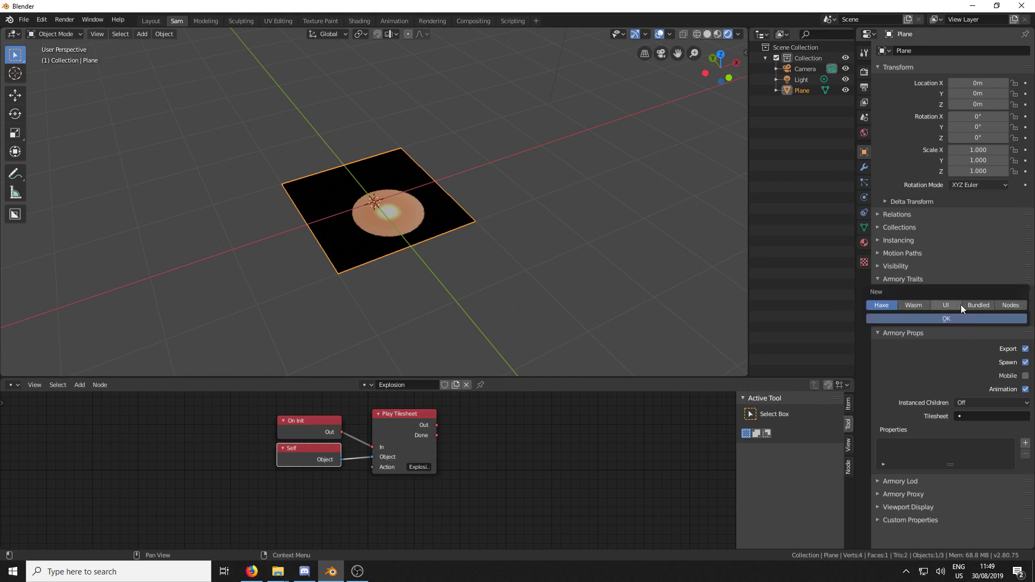
left_click(1008, 305)
left_click(969, 320)
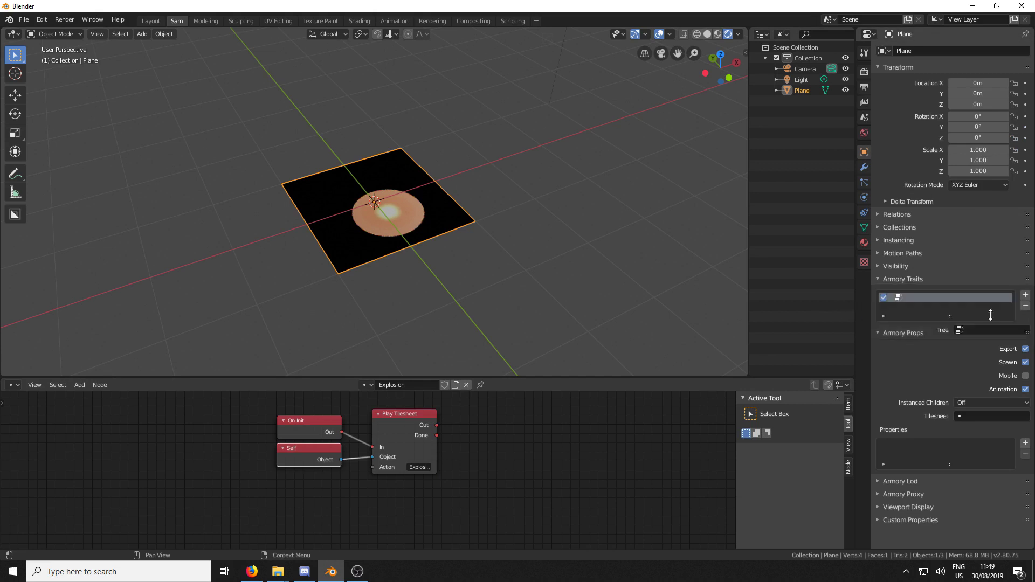
left_click(975, 330)
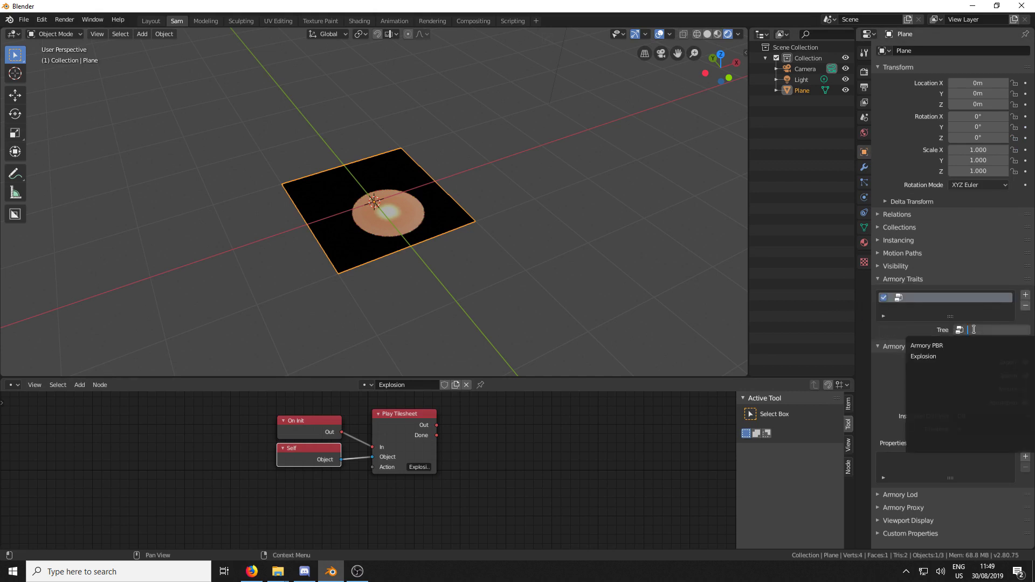
left_click(947, 355)
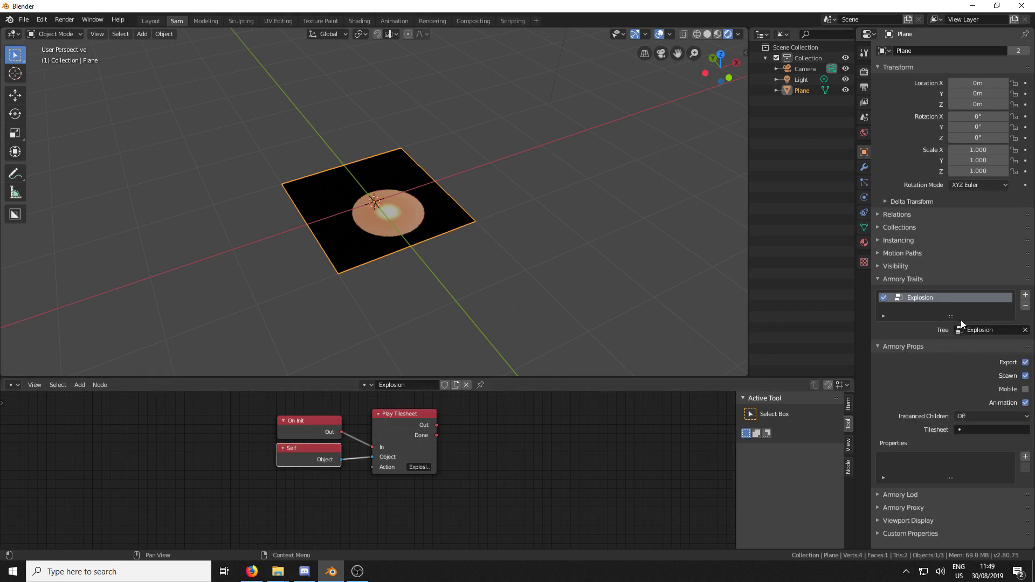
Set the trait's tilesheet to Explosion
left_click(979, 430)
left_click(971, 443)
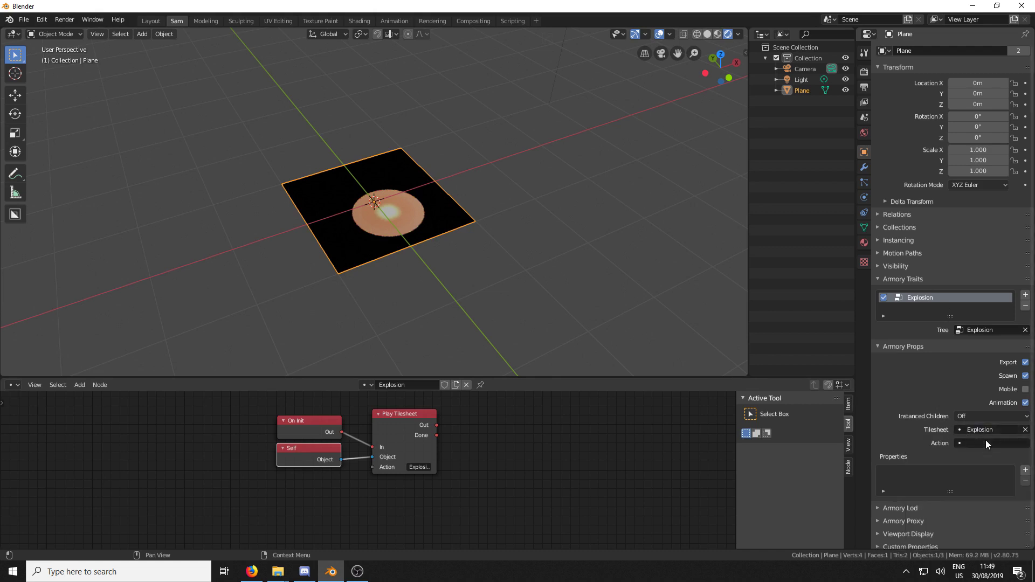
left_click(986, 440)
Set the trait action to Explosion and save the scene as Explosion.blend in Tilesheets
left_click(934, 331)
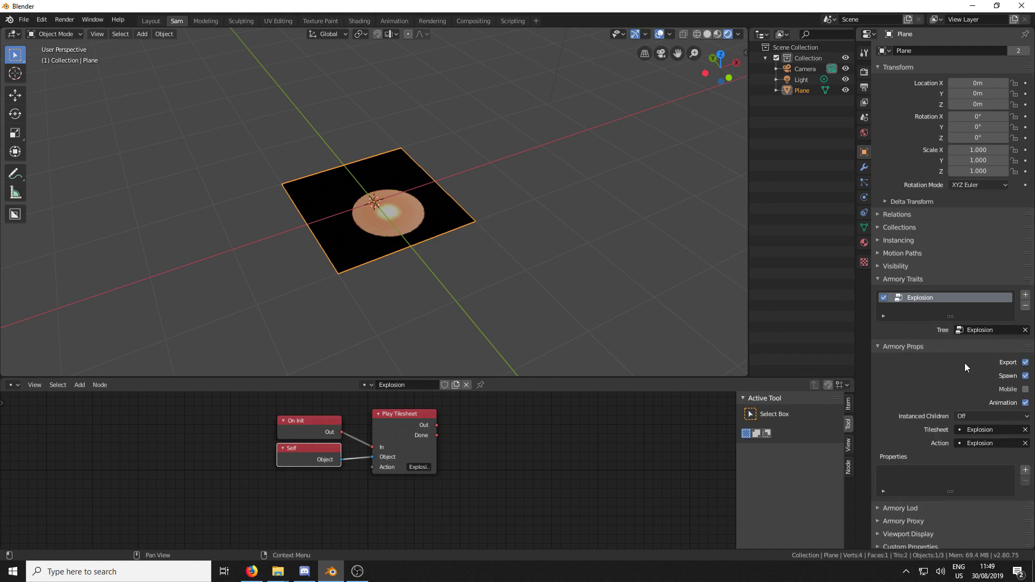
scroll(960, 368, "down", 1)
key("ctrl+s")
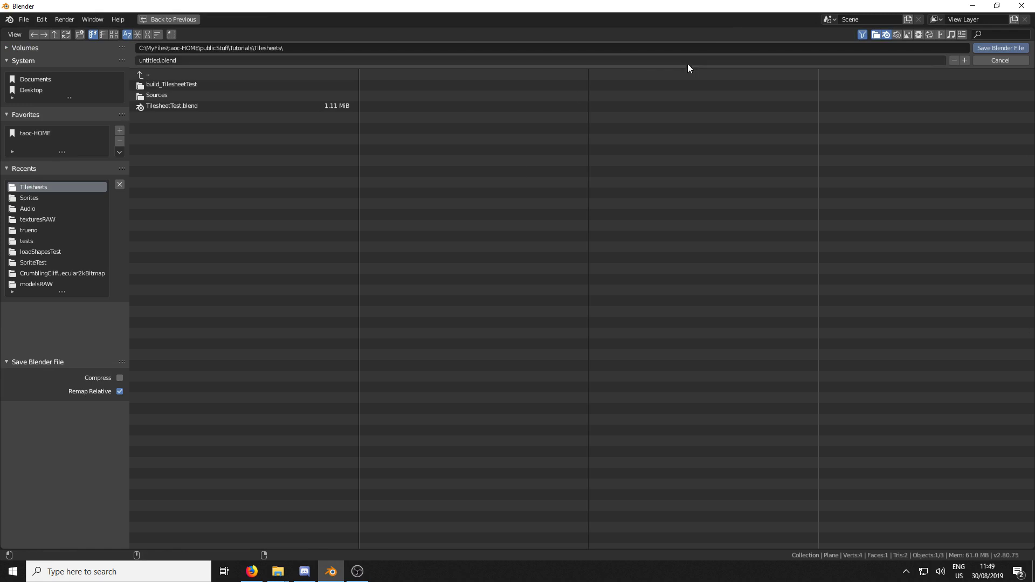
left_click(160, 60)
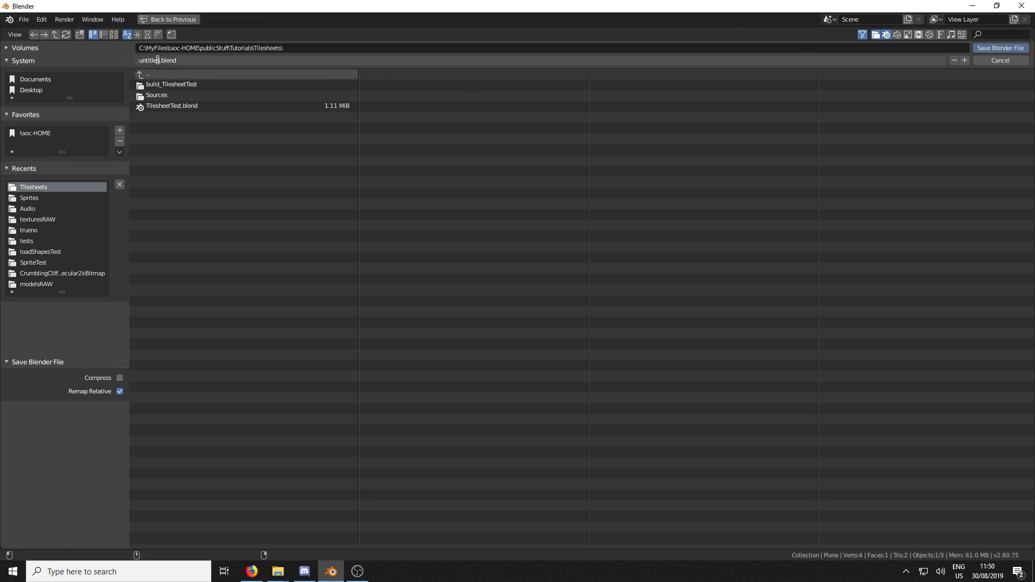
key("BackSpace")
key("Delete")
key("BackSpace")
key("BackSpace")
key("BackSpace")
key("BackSpace")
key("BackSpace")
key("BackSpace")
type("Explosion")
key("Return")
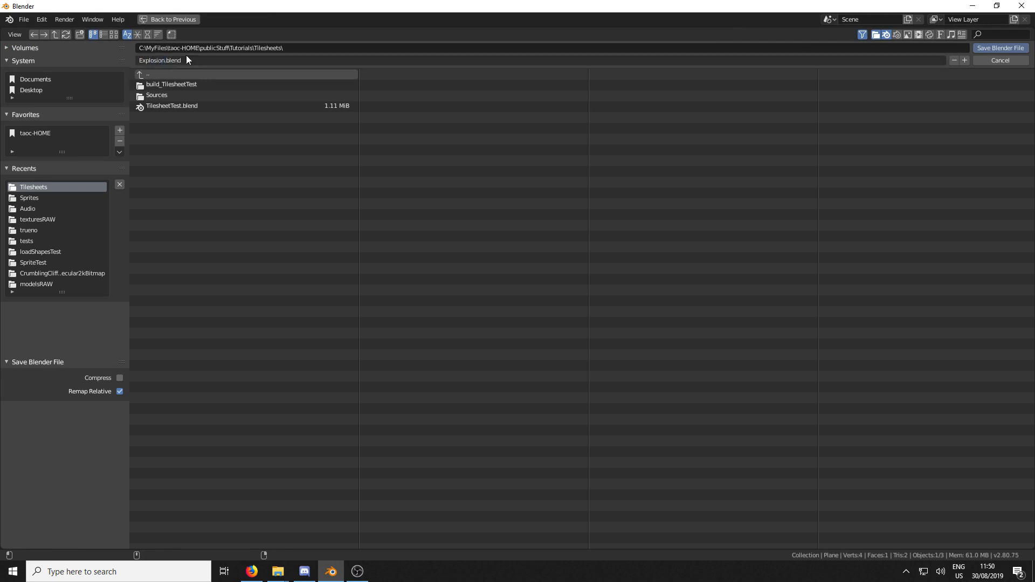
left_click(1001, 48)
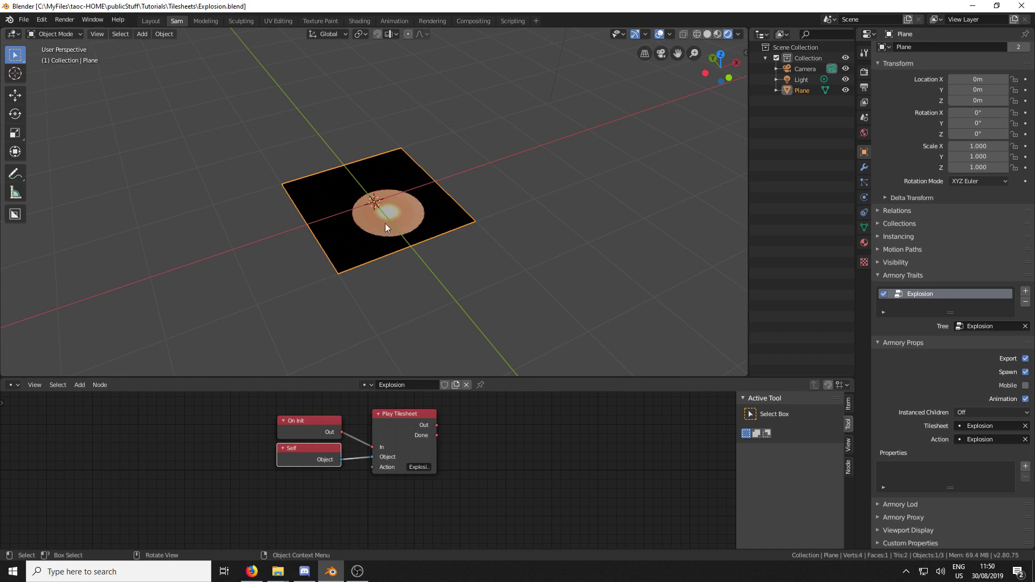
key("F5")
left_click(105, 20)
left_click(127, 132)
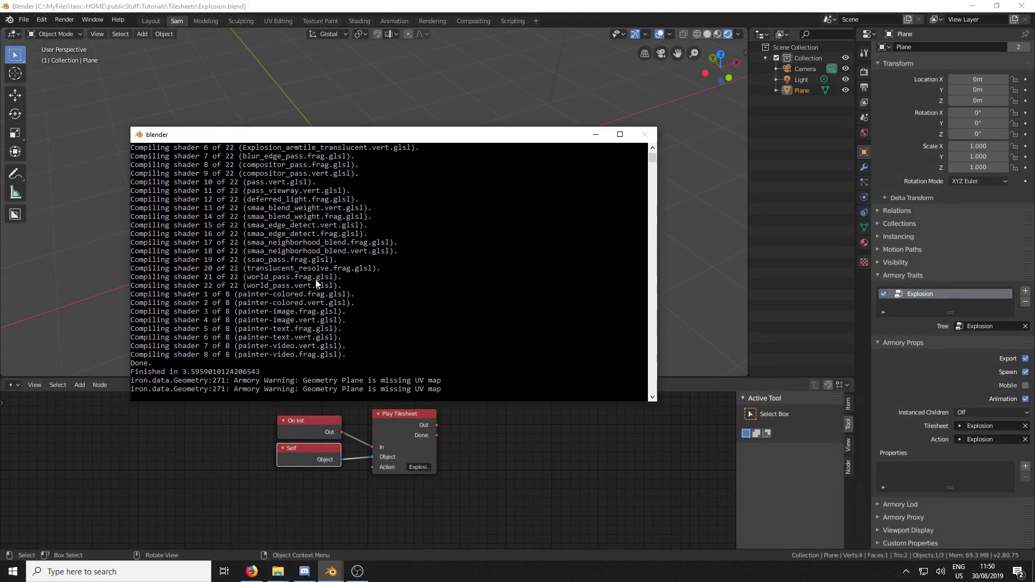
left_click(384, 124)
In the Shader Editor, feed a UVMap-set UV Map node into Explosion.png's Vector input
left_click(15, 385)
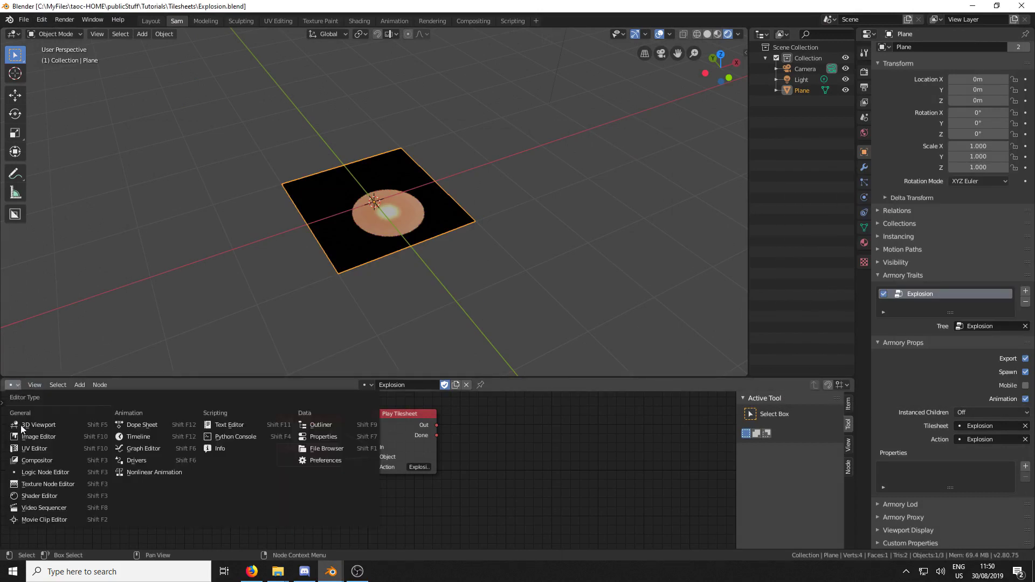
left_click(34, 497)
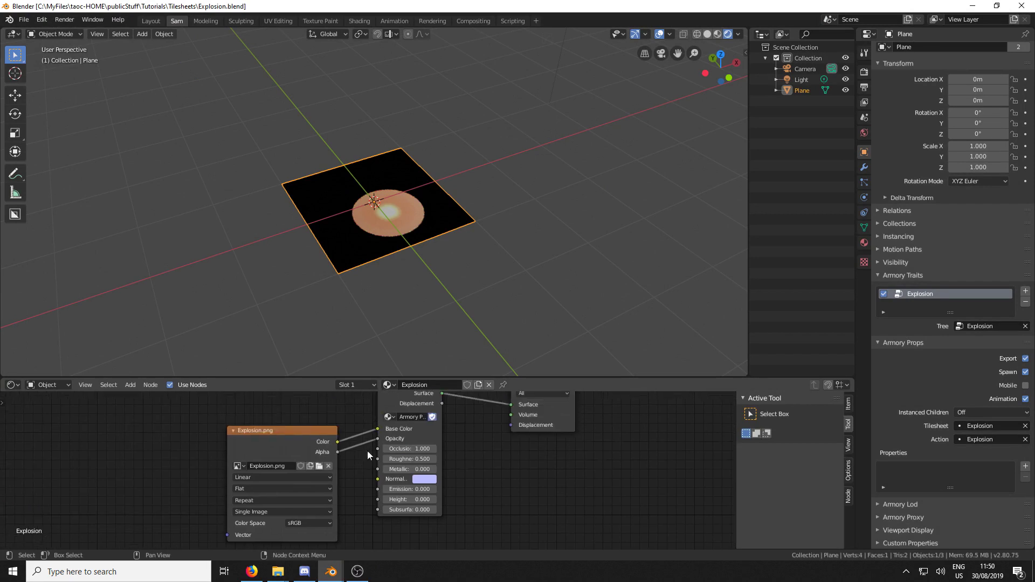
key("shift+a")
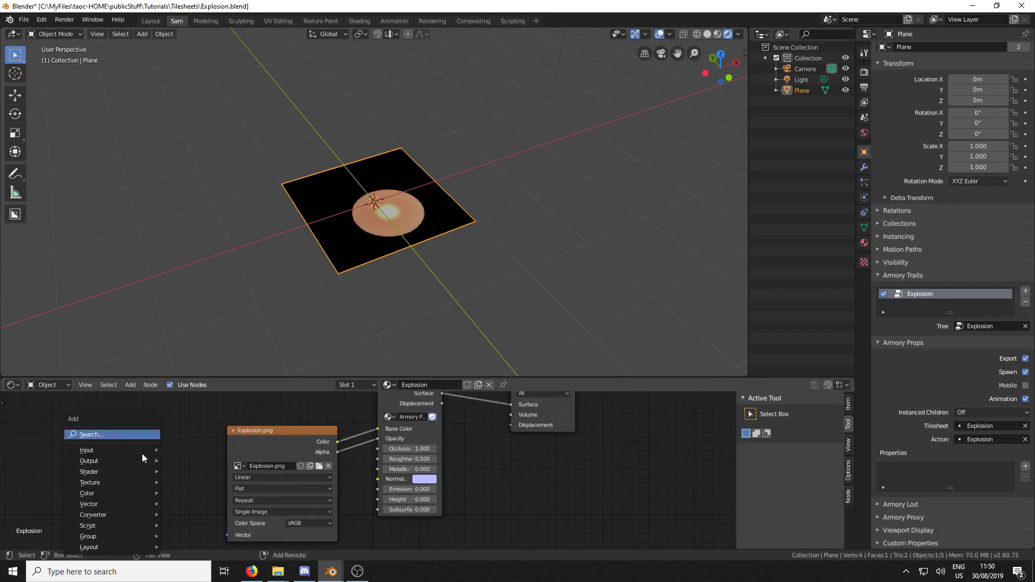
left_click(123, 433)
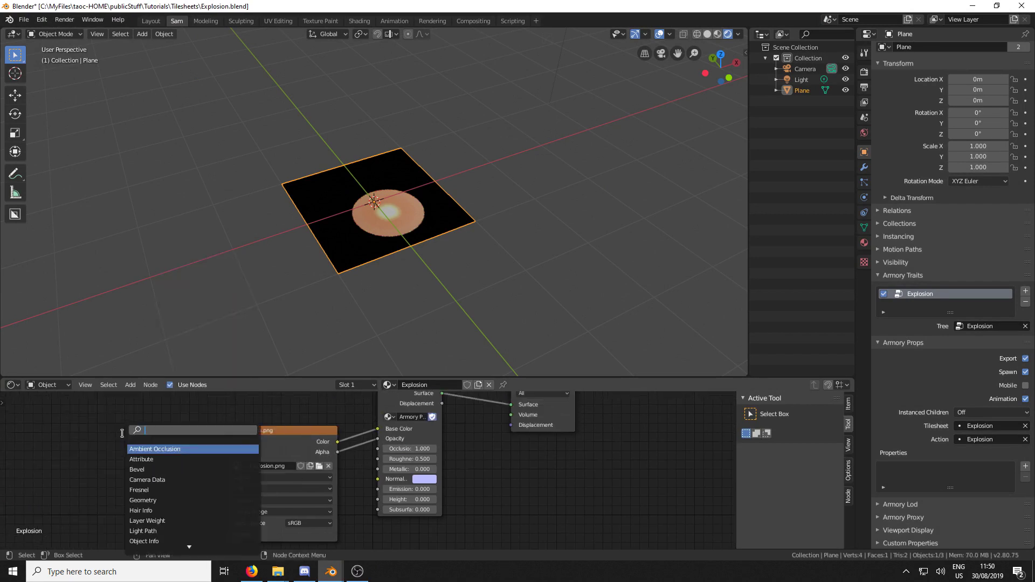
type("uv")
left_click(153, 449)
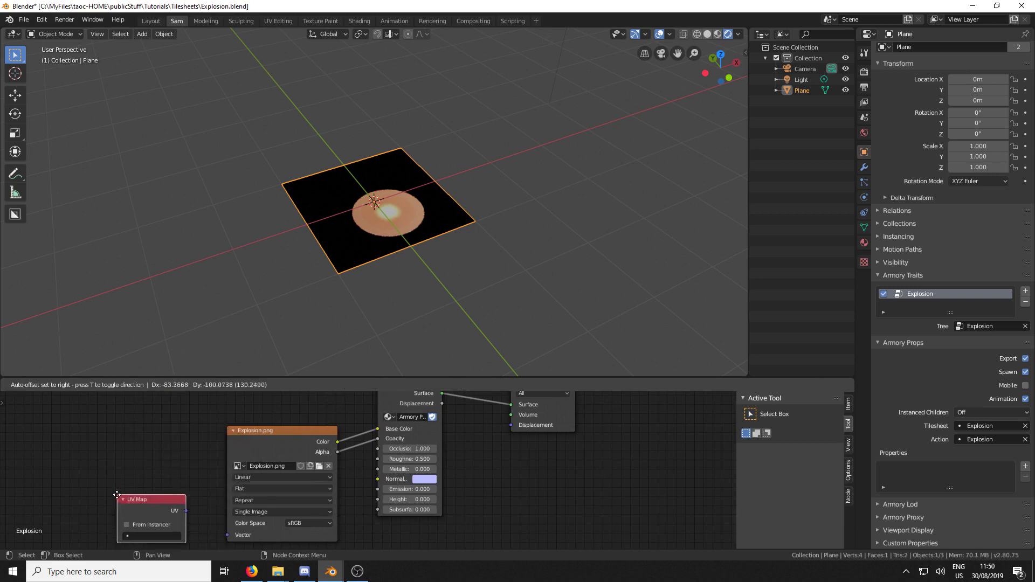
left_click(164, 526)
left_click_drag(200, 517, 228, 535)
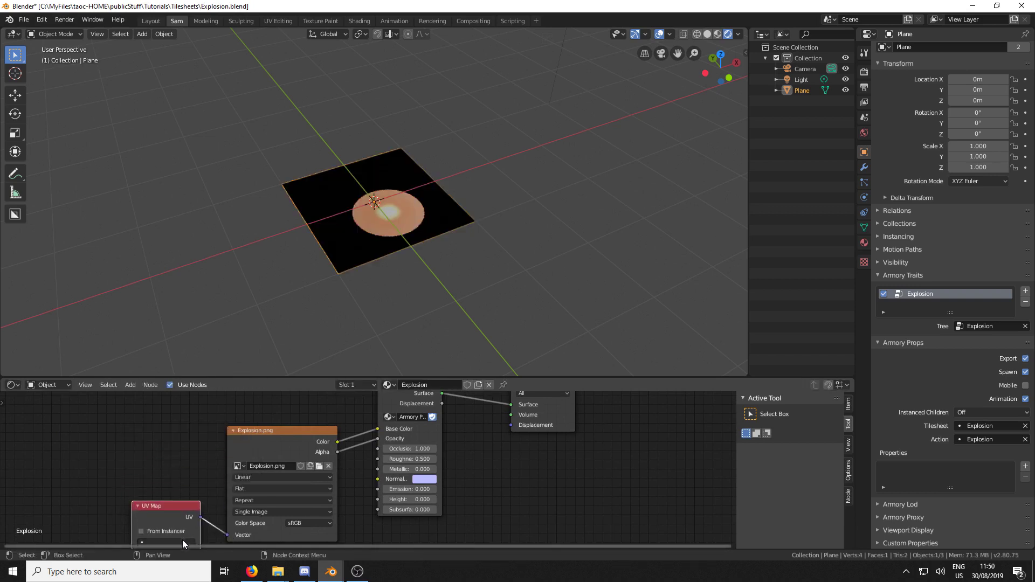
left_click(183, 542)
left_click(158, 448)
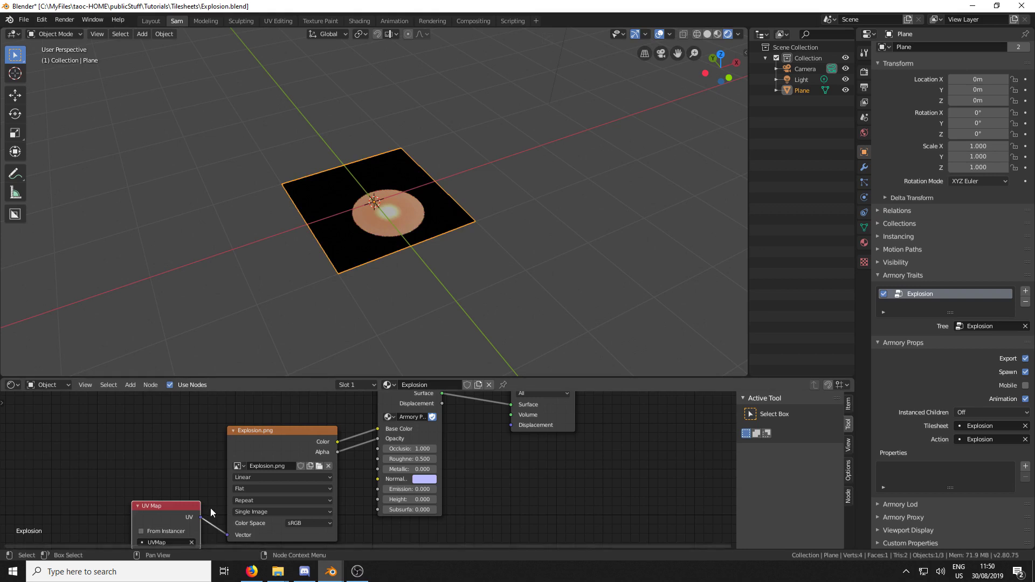
left_click_drag(171, 507, 169, 513)
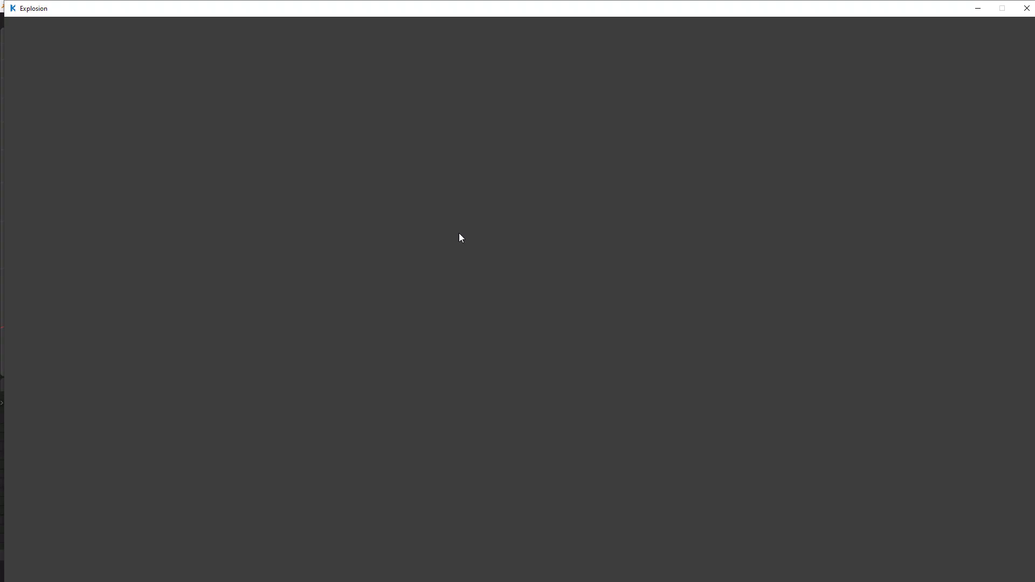
Close the blank Explosion player window and bring the plane into Edit Mode
left_click(1026, 8)
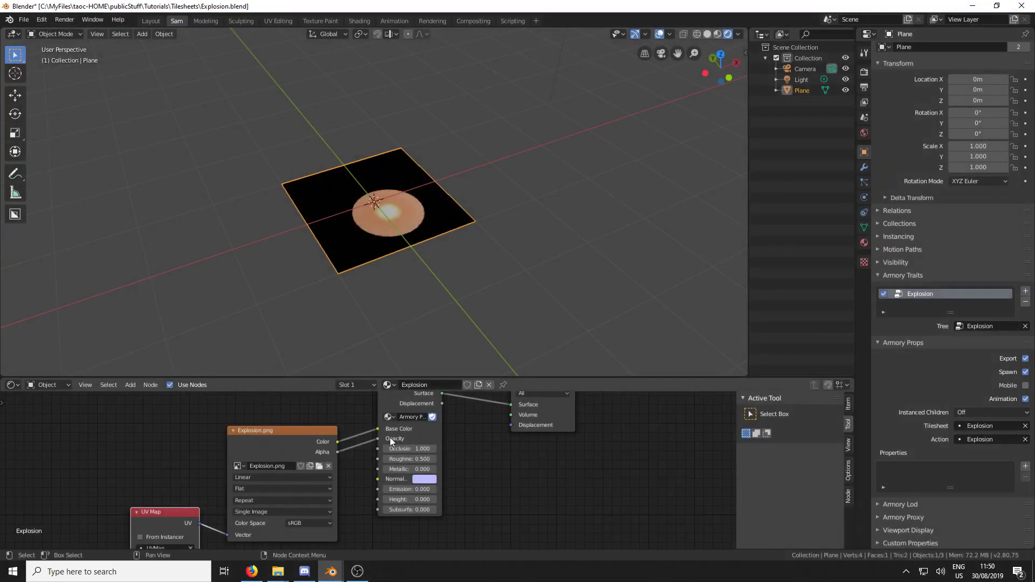
mouse_move(378, 429)
left_mouse_down()
mouse_move(339, 442)
mouse_move(373, 429)
mouse_move(377, 438)
left_mouse_up()
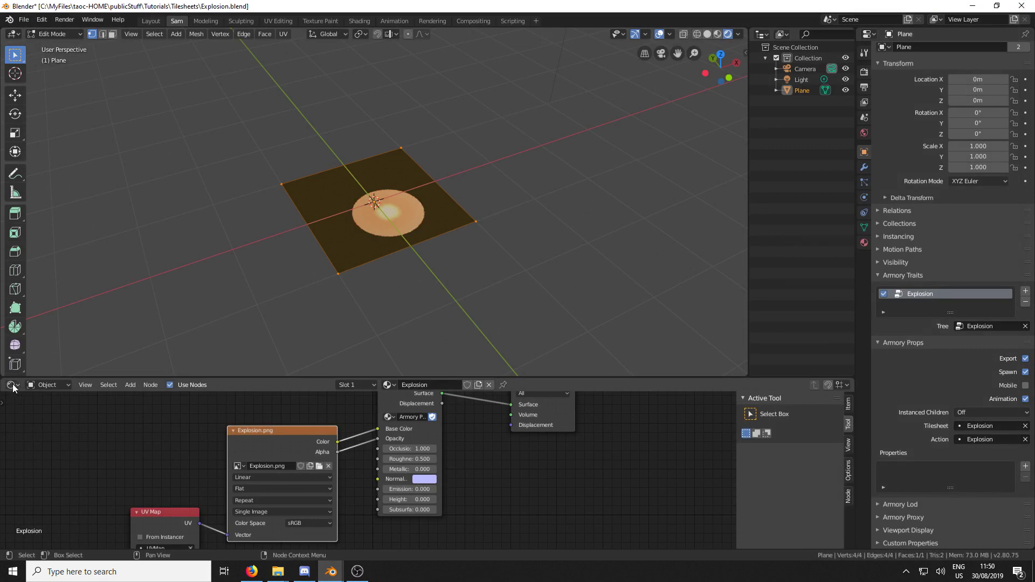
Show Explosion.png in the Image Editor, return to Object Mode, and play-test the explosion
left_click(13, 386)
left_click(32, 437)
key("Tab")
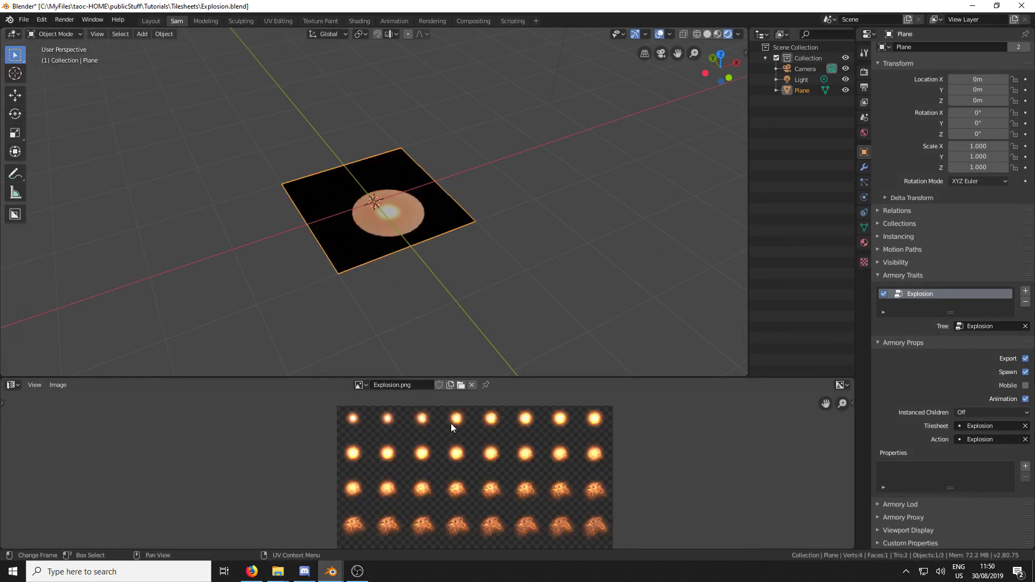
key("F5")
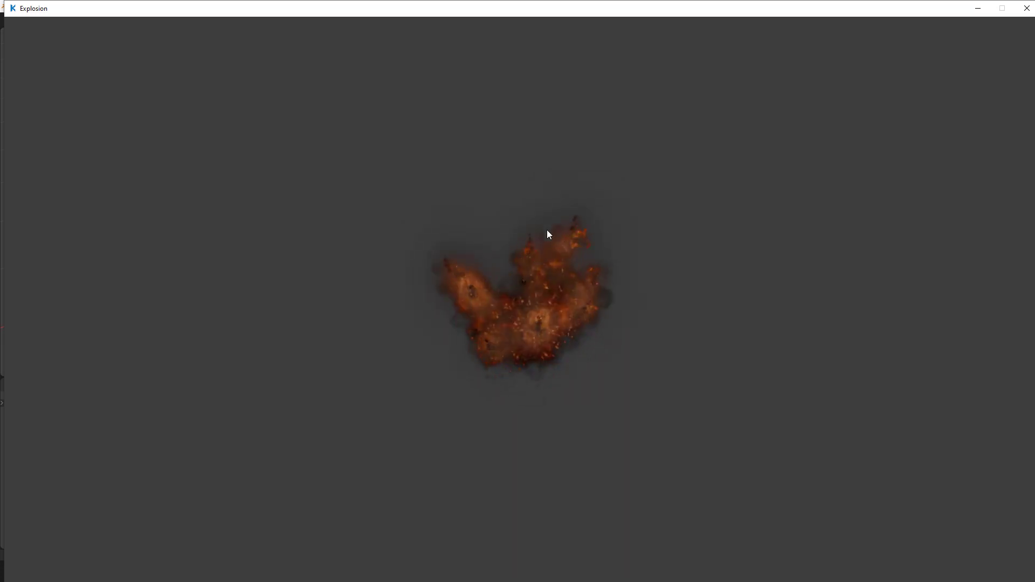
left_click(1027, 8)
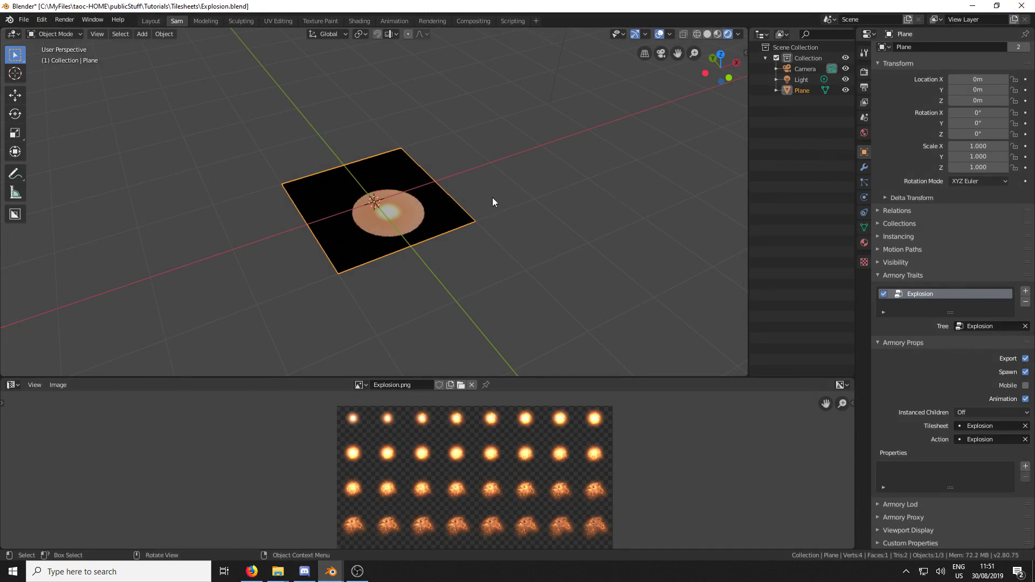
Zoom and pan the Image Editor to view the tilesheet's lower rows
scroll(493, 197, "down", 3)
scroll(636, 410, "down", 2)
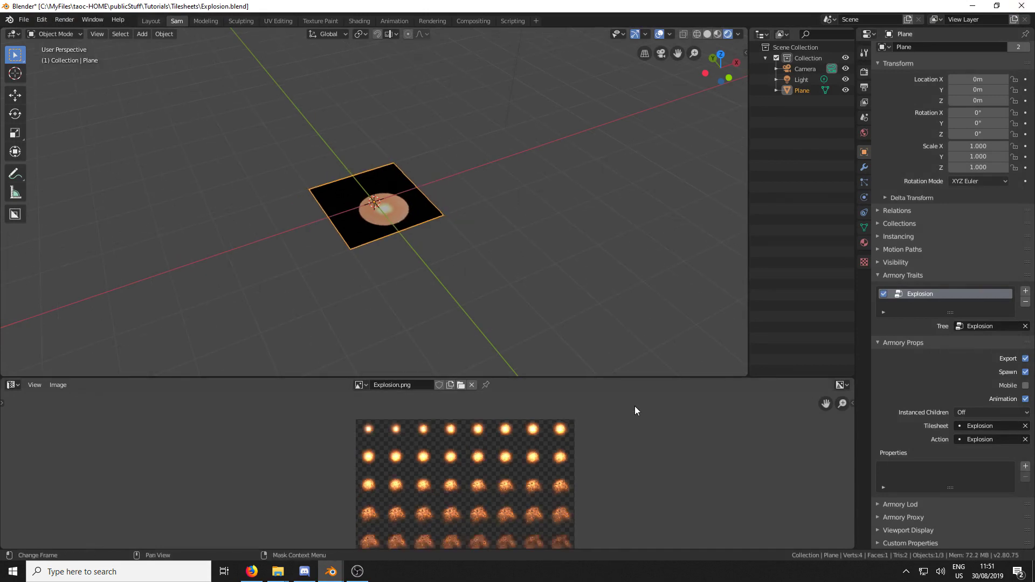
middle_click_drag(620, 430, 621, 412)
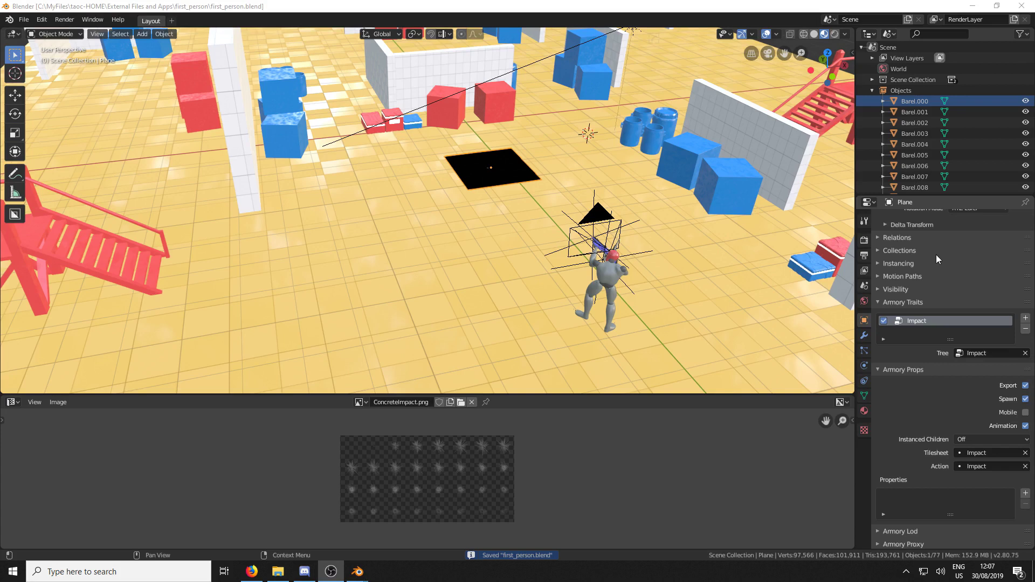
Orbit the level view and run the first_person game with F5
left_click(674, 11)
middle_click_drag(588, 172, 563, 251)
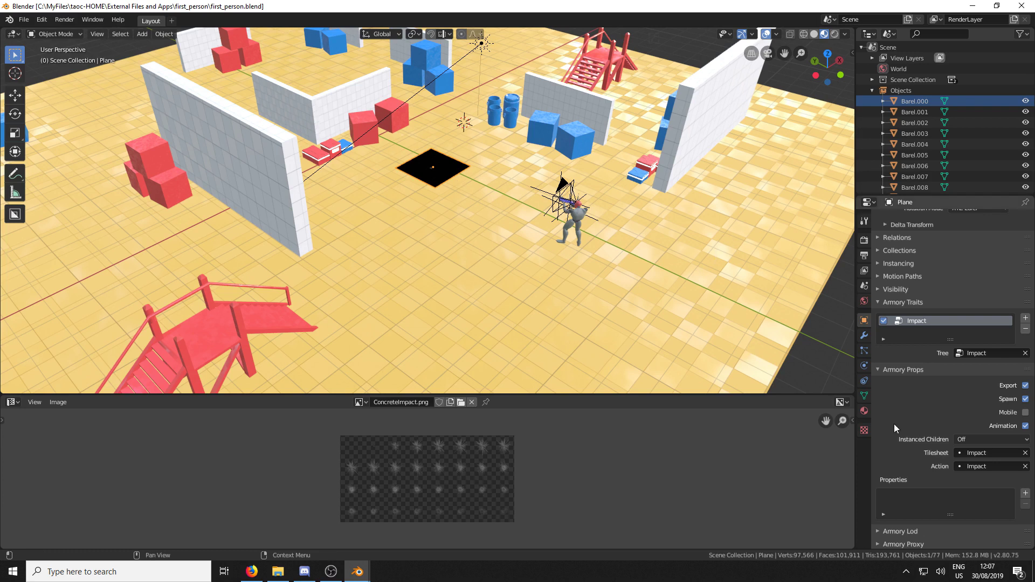
key("F5")
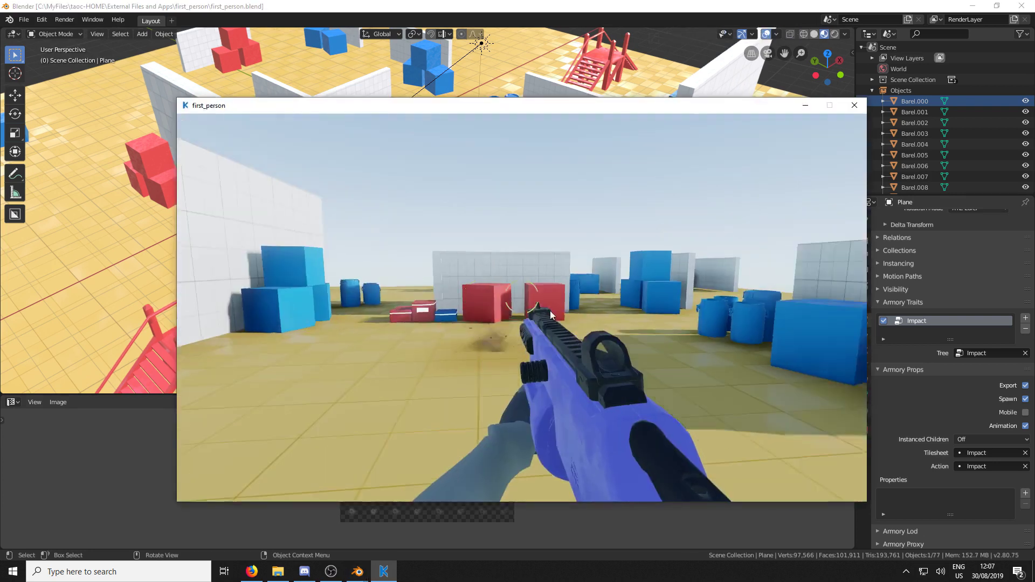
Walk toward the red crates, shoot the floor twice to spawn impacts, then close the game
key("w")
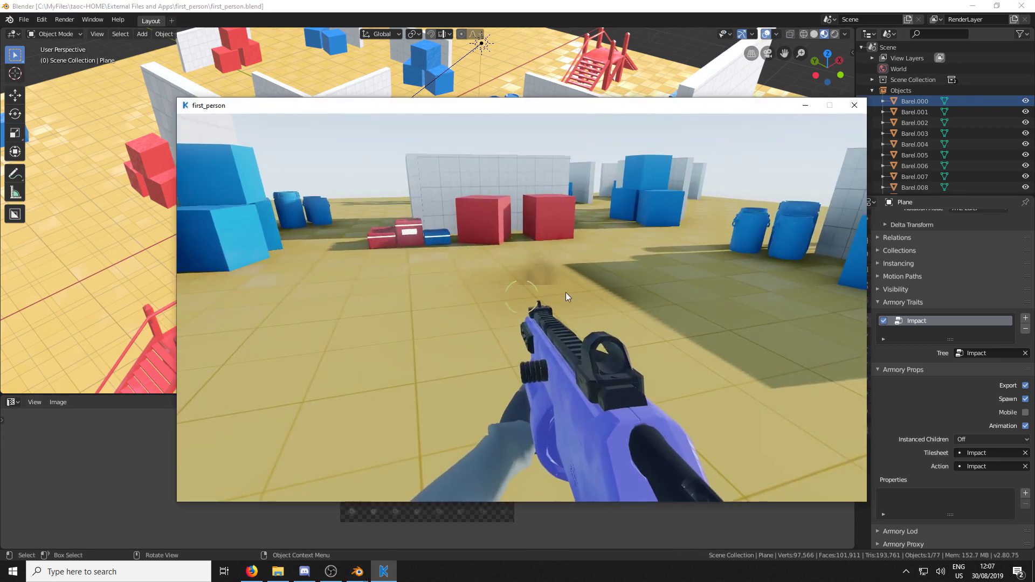
left_click_drag(565, 292, 457, 289)
left_click(457, 289)
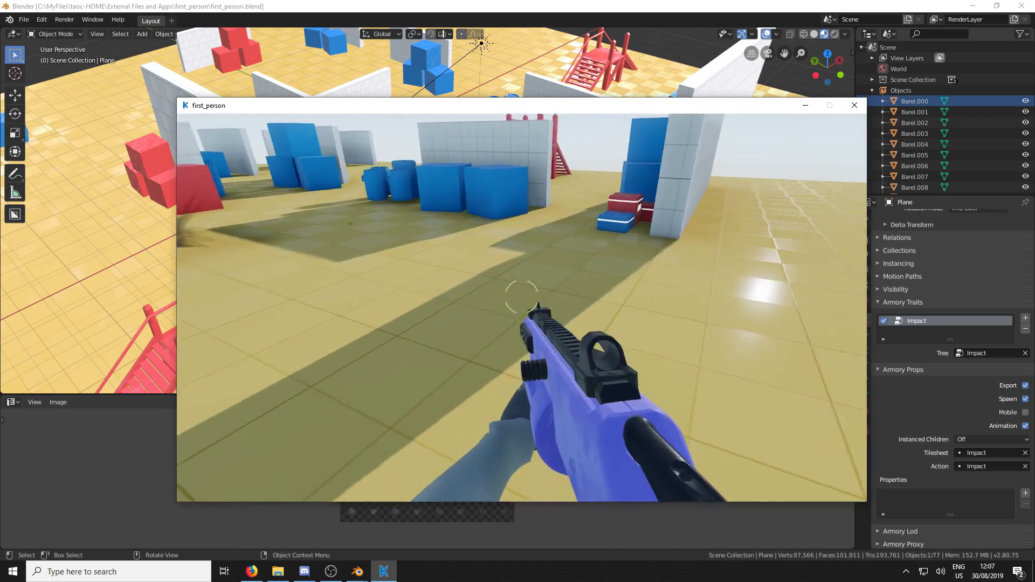
left_click(521, 296)
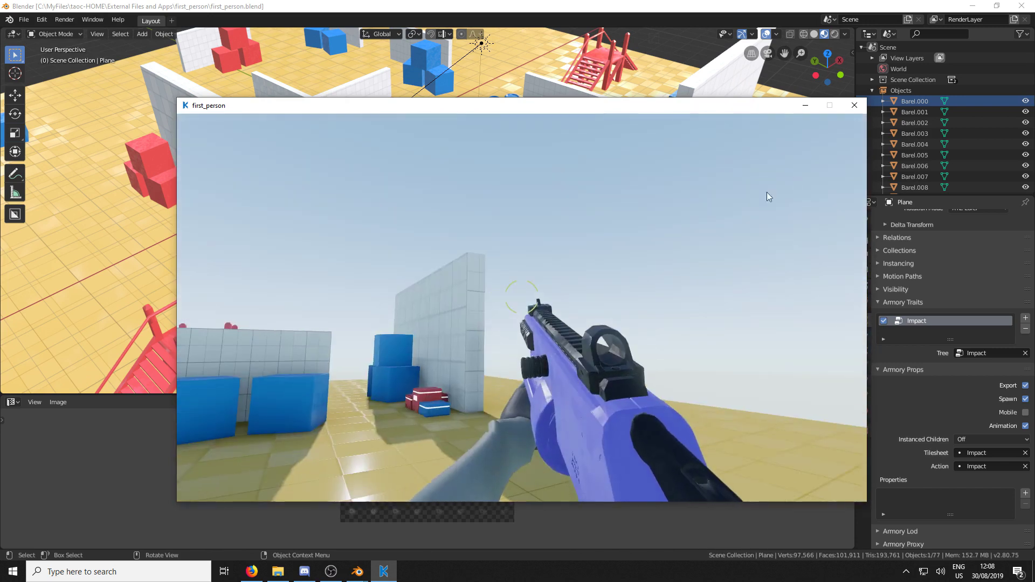
left_click(852, 107)
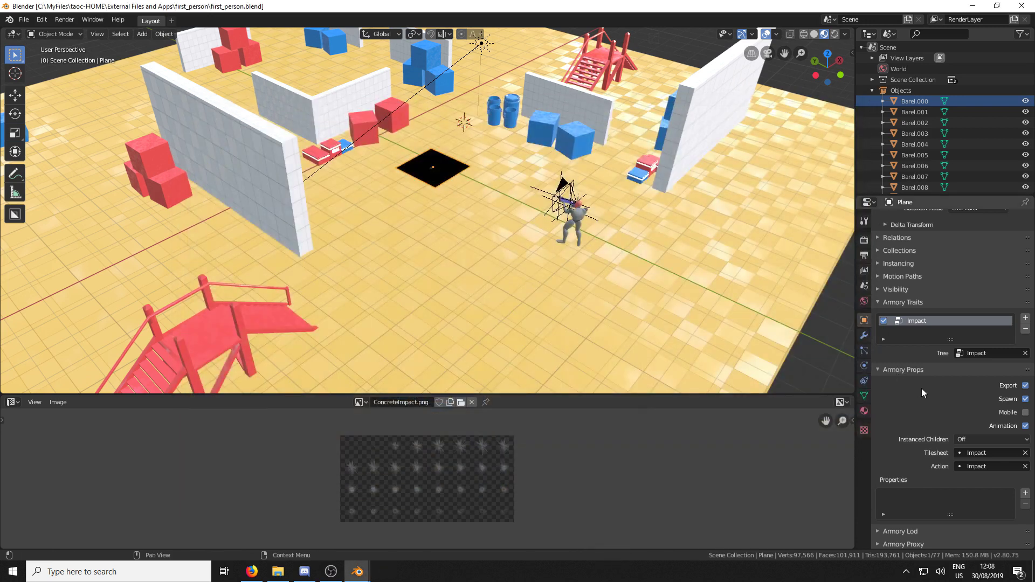
Select the Impact plane and turn off Loop on its Impact tilesheet action
left_click(443, 178)
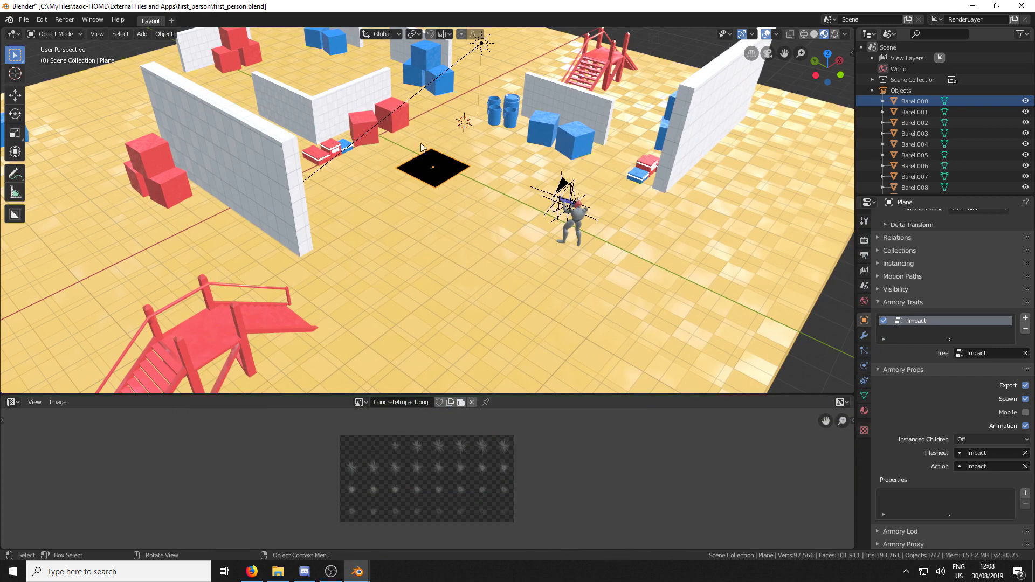
left_click(864, 411)
scroll(892, 402, "down", 5)
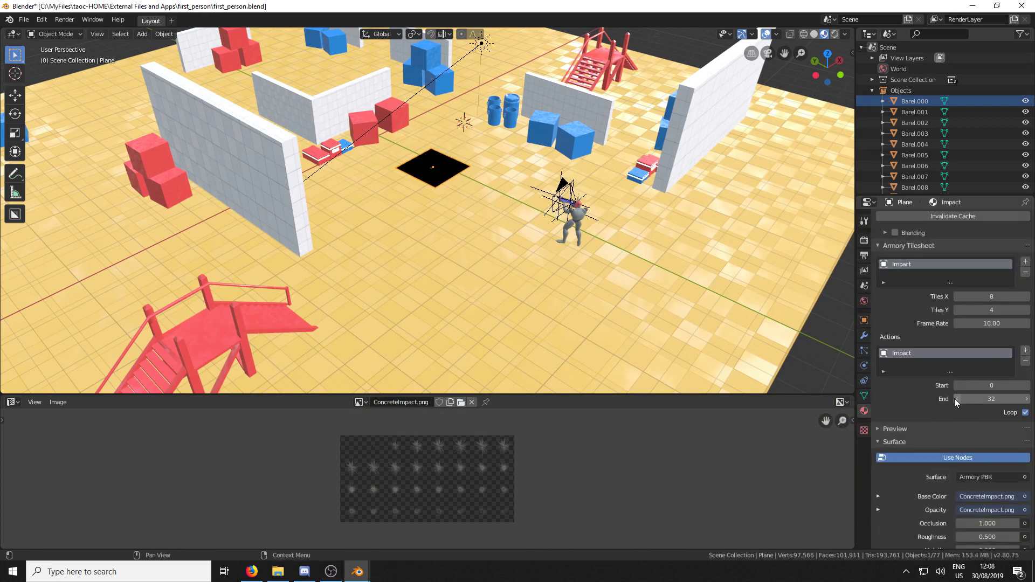
left_click(1026, 414)
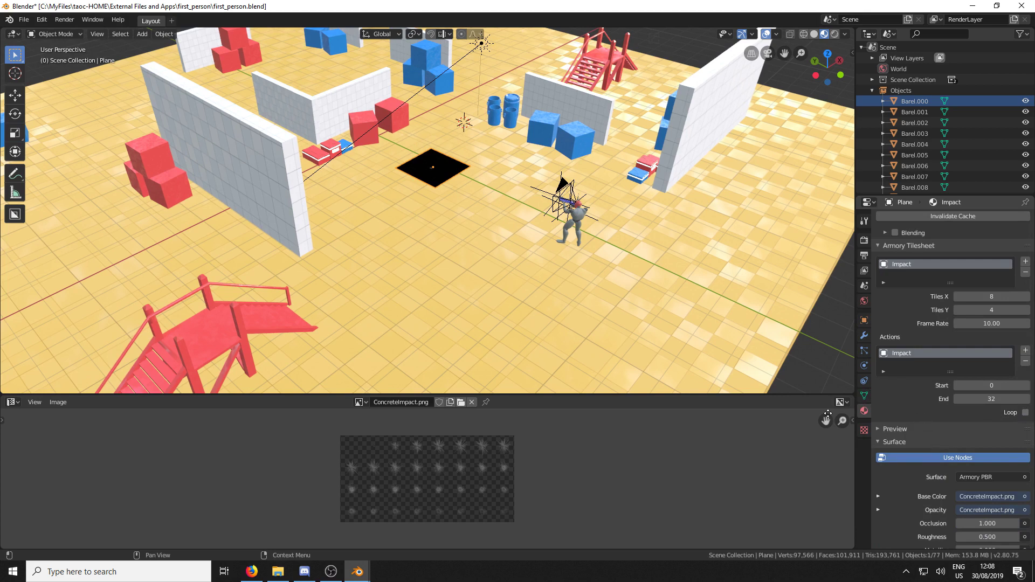
Switch the bottom editor to Logic Nodes showing the Impact tree, with nothing selected
left_click(12, 403)
left_click(40, 490)
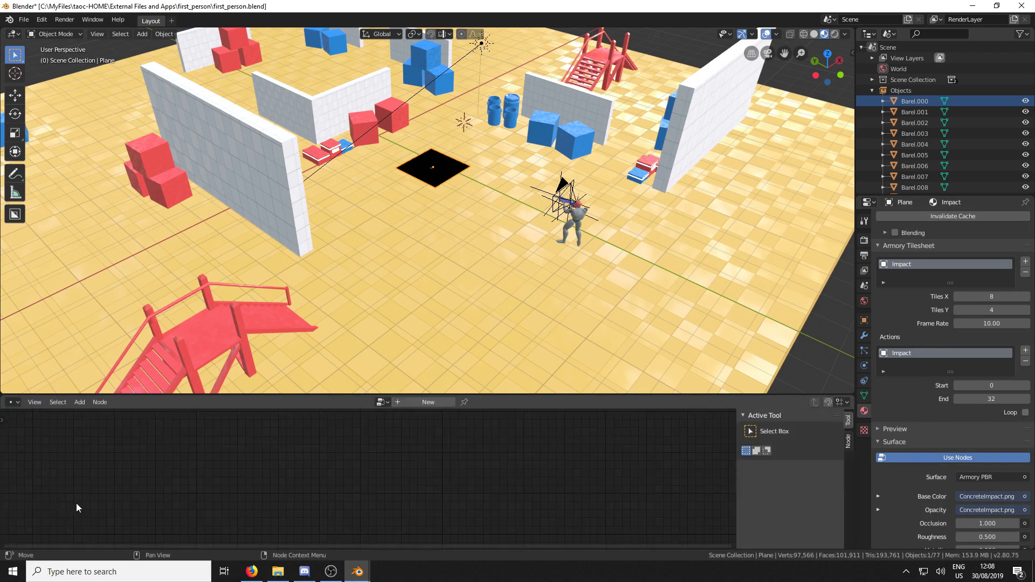
left_click(383, 407)
left_click(395, 416)
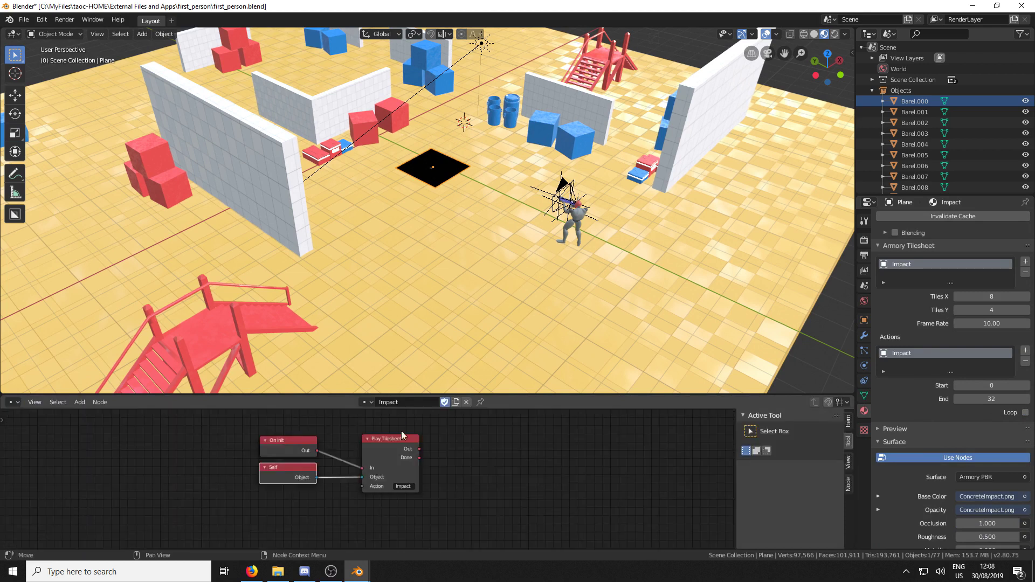
left_click(479, 467)
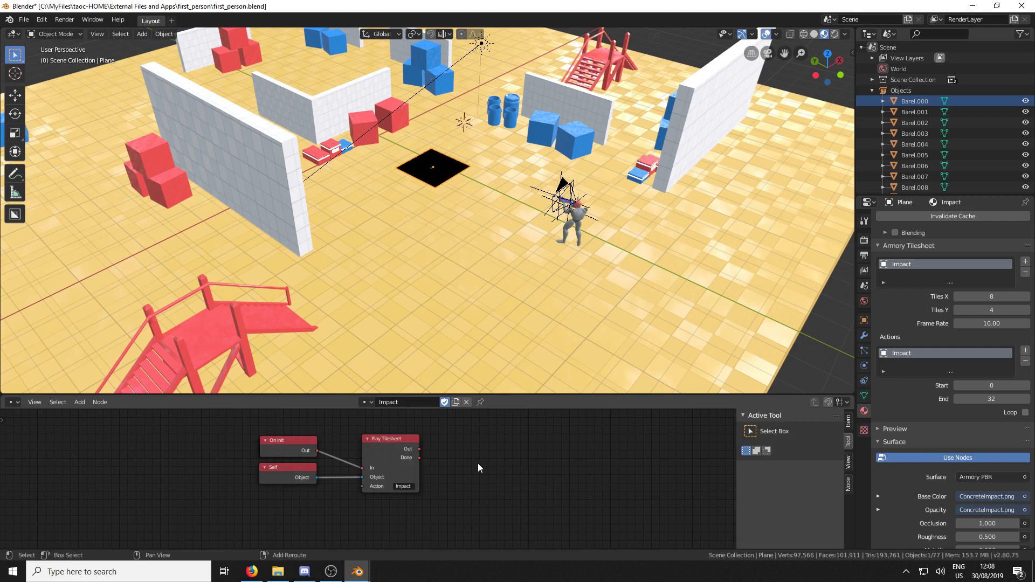
Add a Remove Object node driven by Play Tilesheet's Done and targeting Self
key("shift+a")
left_click(444, 403)
type("remove")
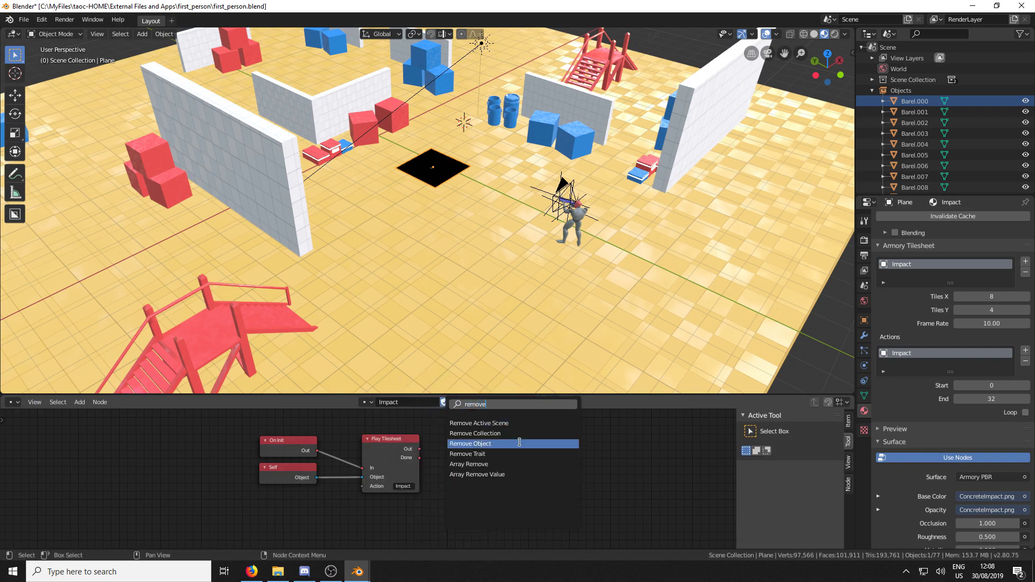
left_click(471, 443)
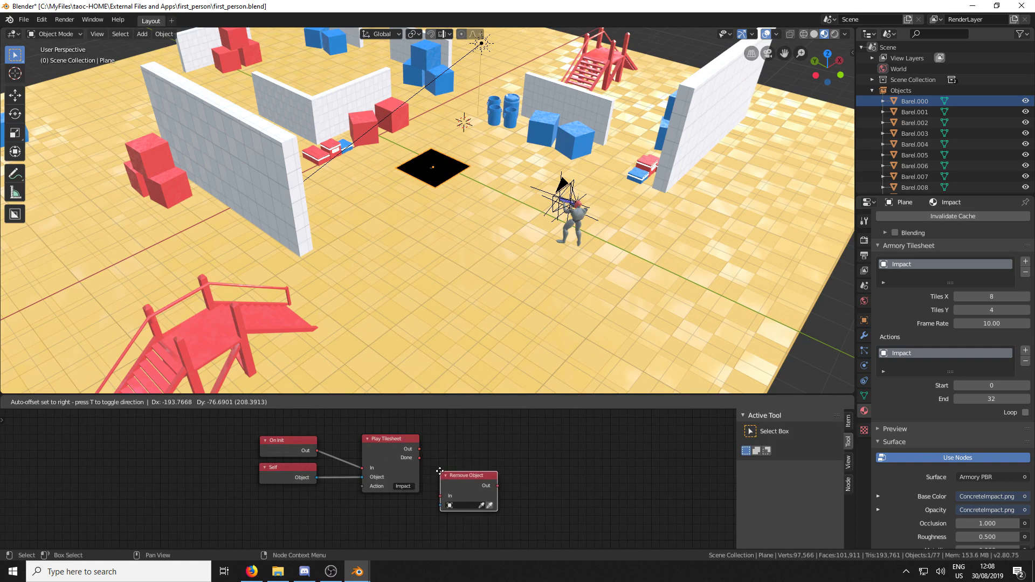
left_click(418, 467)
left_click_drag(420, 458, 443, 499)
left_click_drag(288, 468, 441, 506)
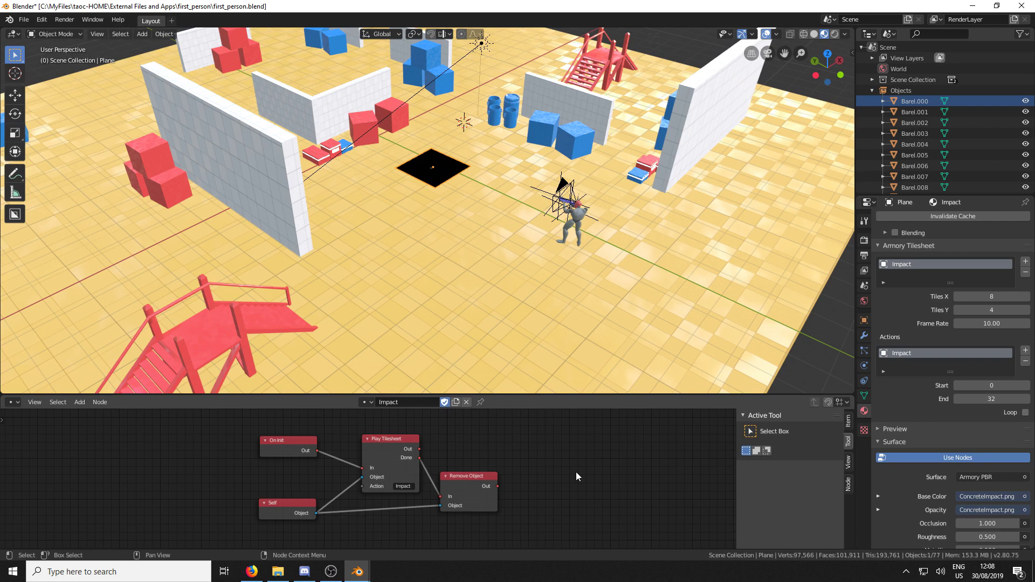
left_click_drag(287, 504, 300, 495)
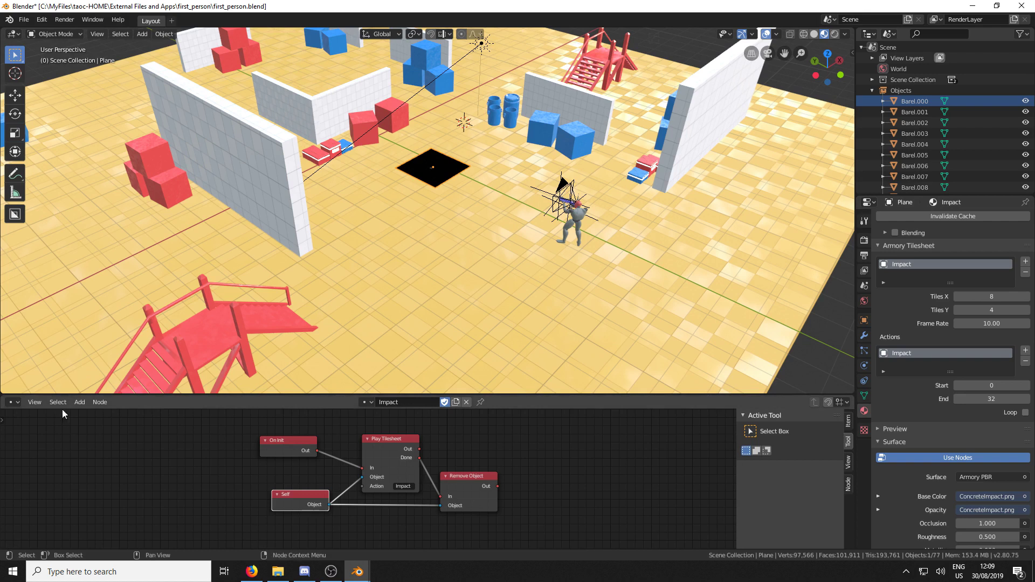
Select Projectile and create a new logic node tree named 'BulletHit'
scroll(896, 103, "down", 15)
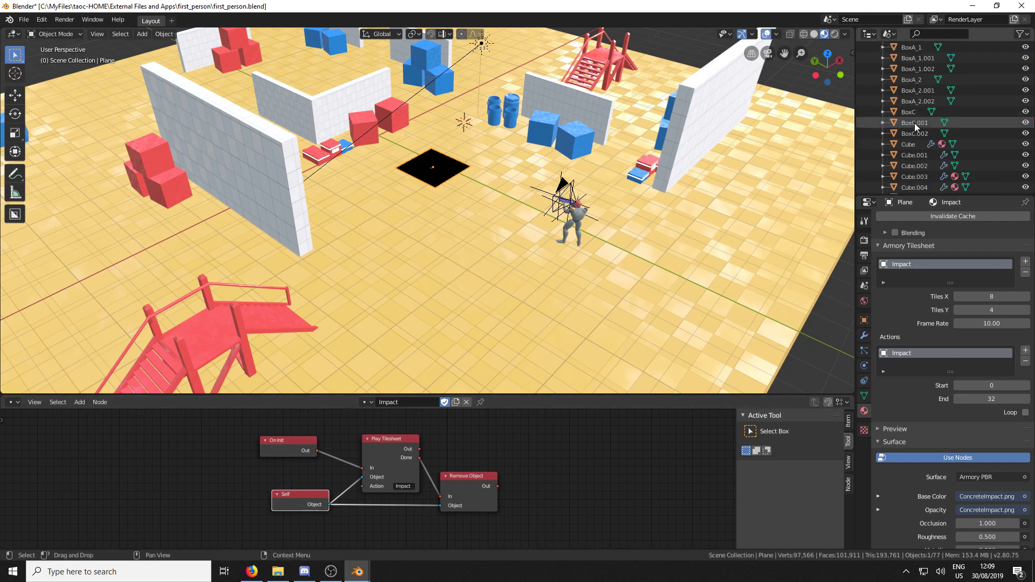
scroll(922, 151, "down", 4)
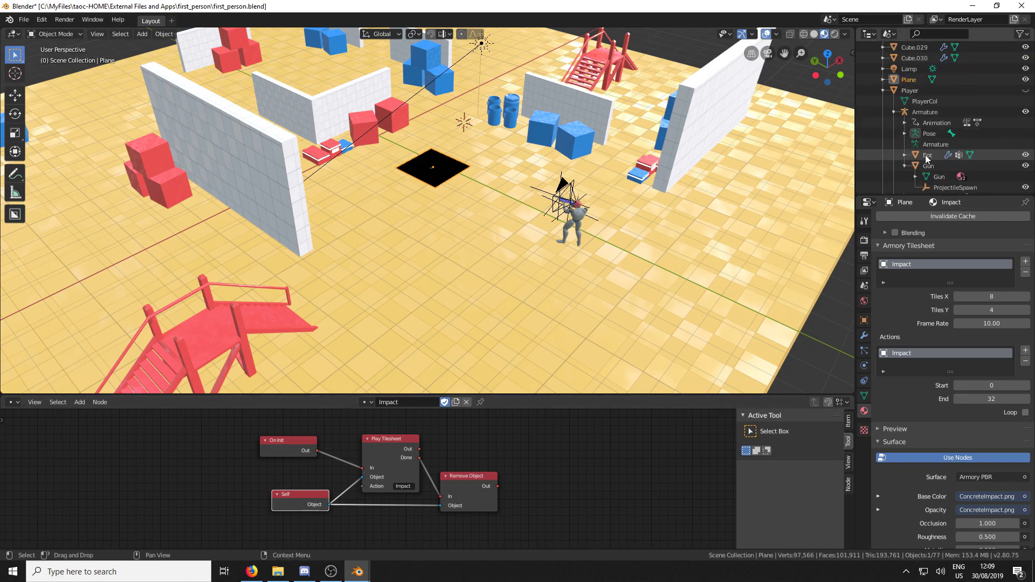
left_click(923, 145)
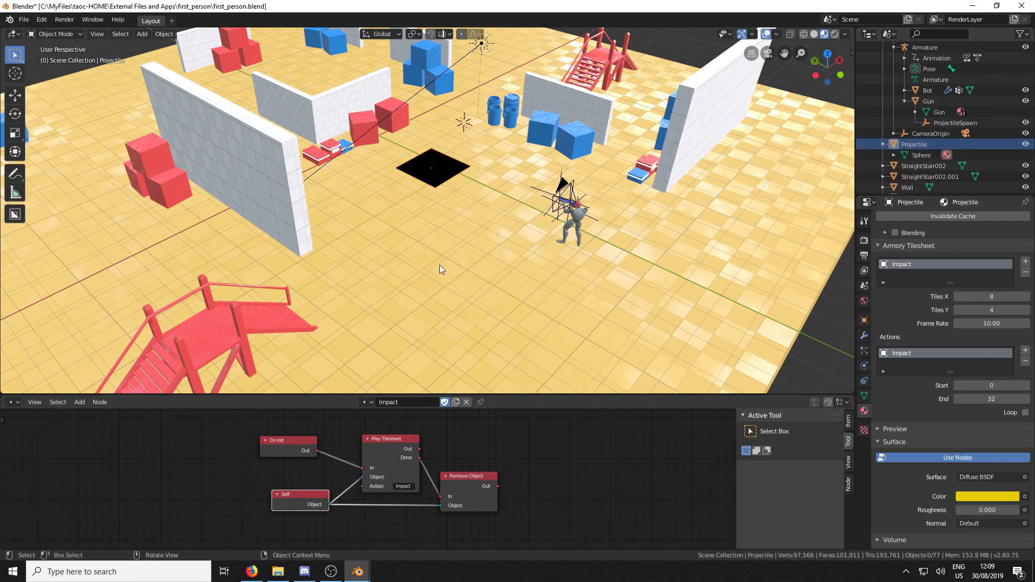
left_click(79, 402)
left_click(467, 402)
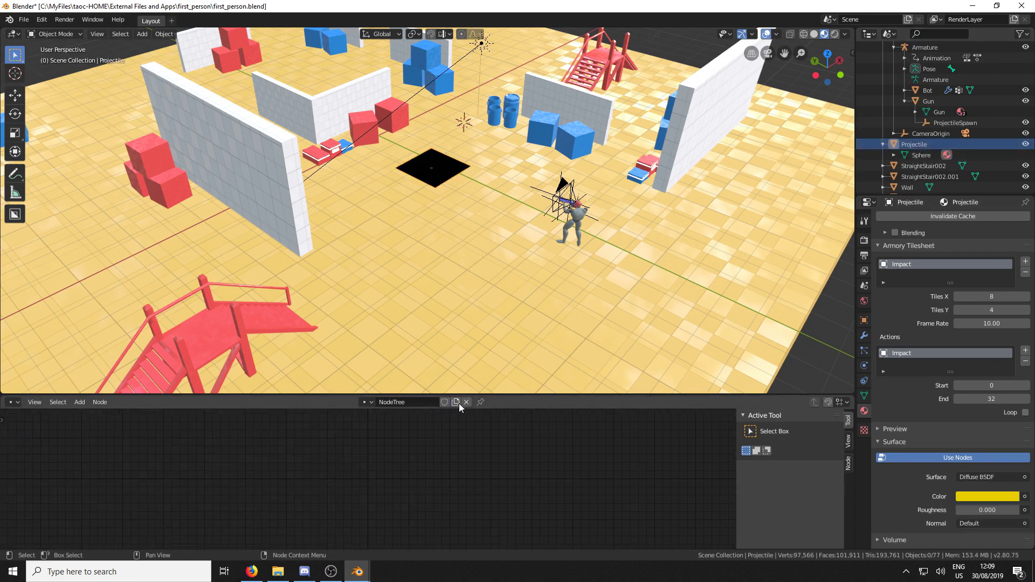
left_click(401, 402)
double_click(414, 402)
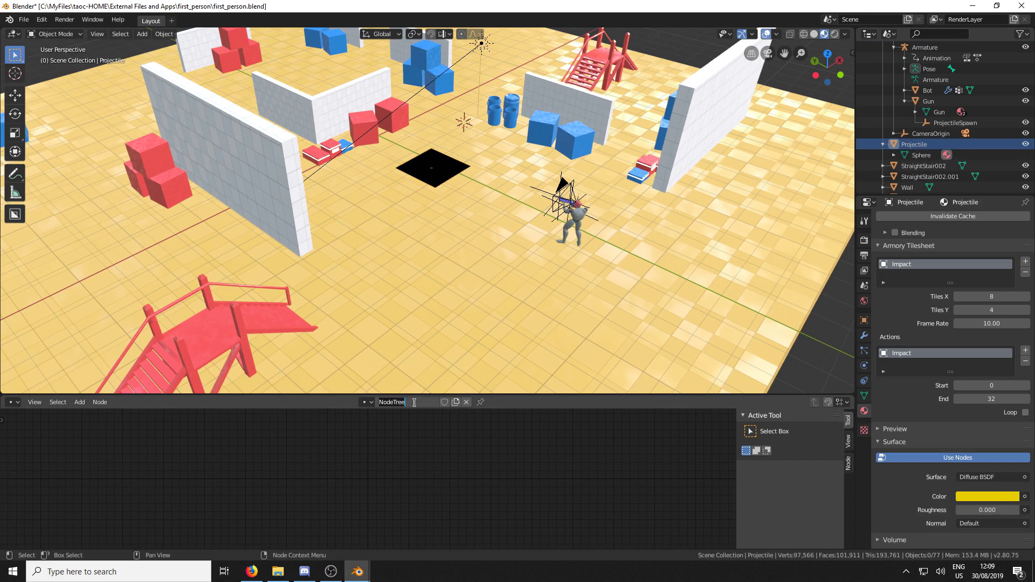
type("BulletHit")
key("Return")
Add a Nodes trait to Projectile in object properties, assigned the BulletHit tree
left_click(864, 320)
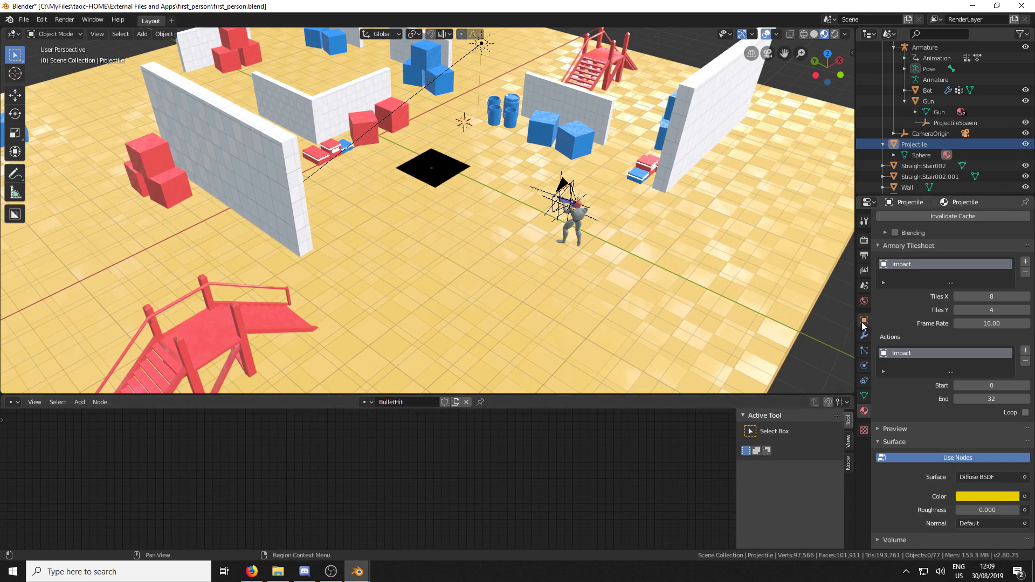
left_click(1025, 318)
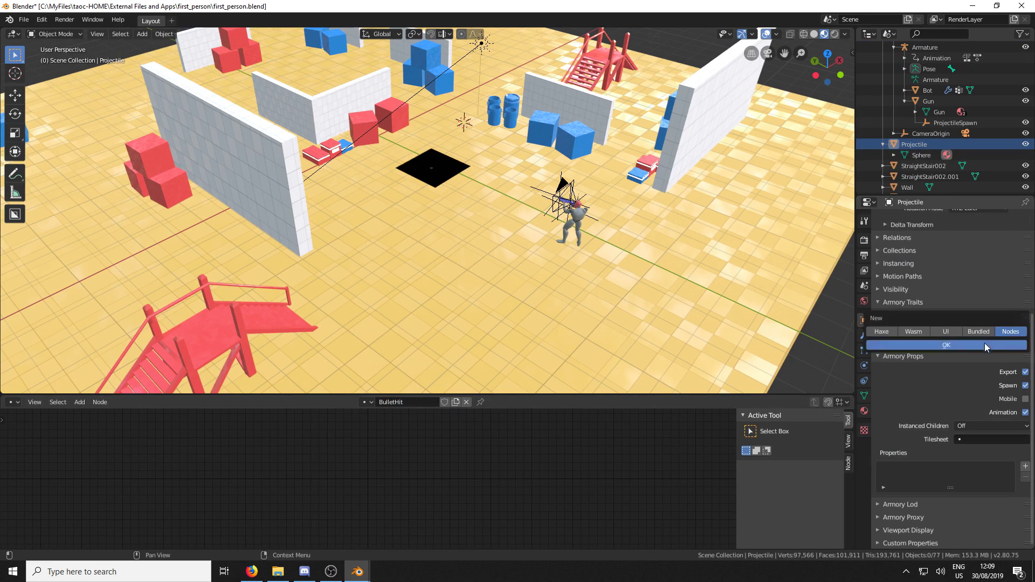
left_click(917, 347)
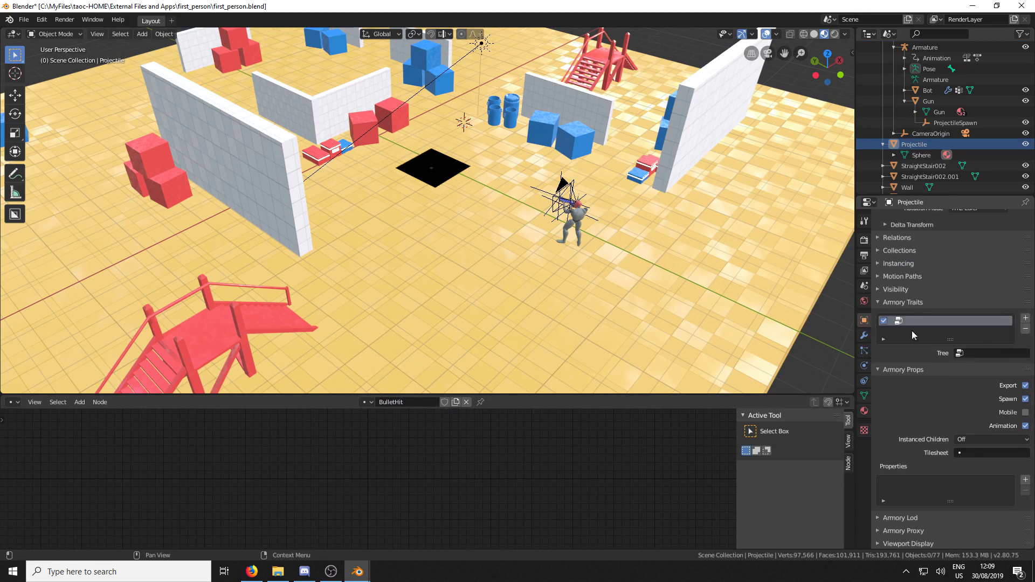
left_click(982, 352)
left_click(950, 380)
Add a Get First Contact node from the Physics category
key("shift+a")
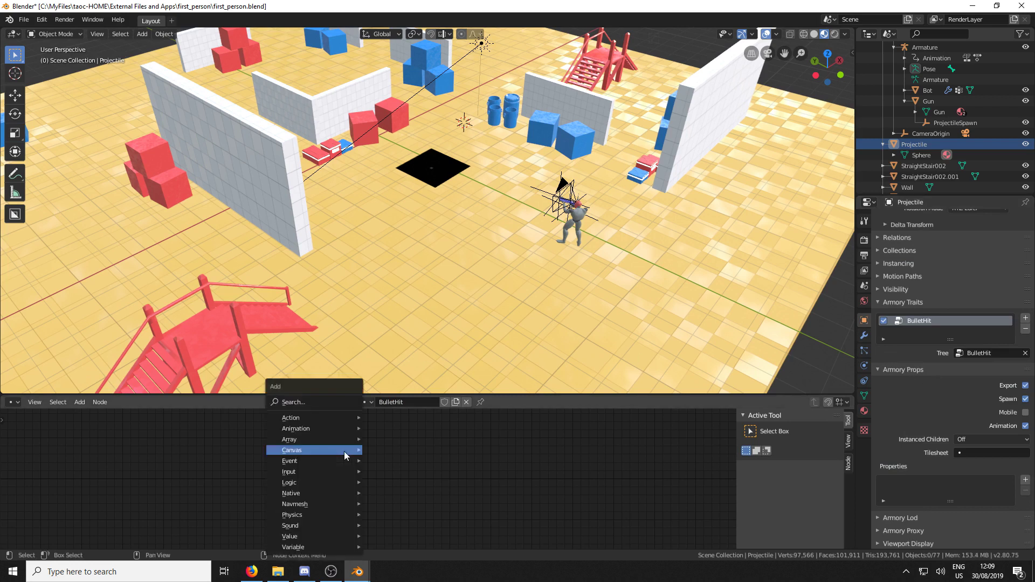
left_click(320, 398)
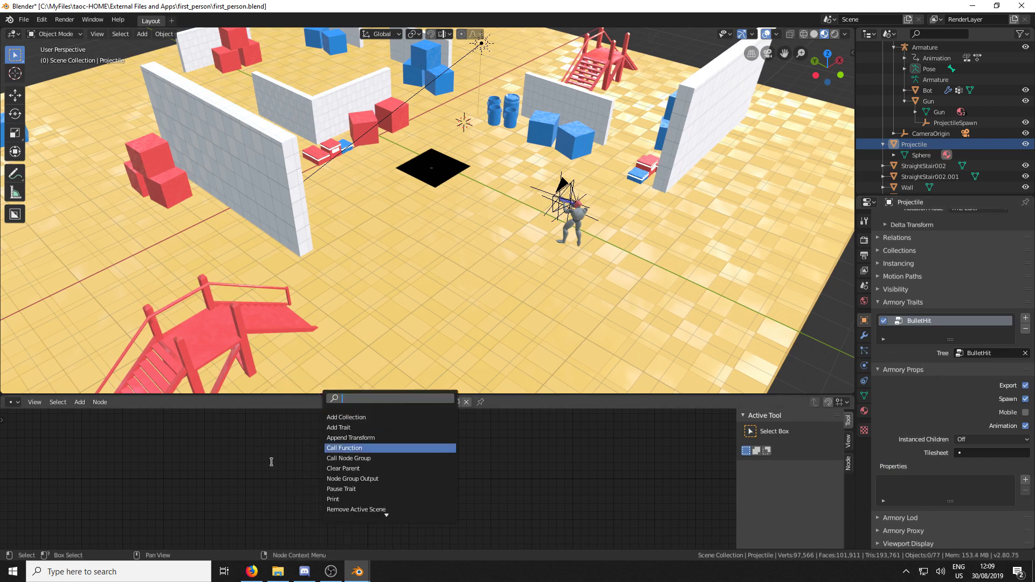
key("Escape")
key("shift+a")
mouse_move(268, 516)
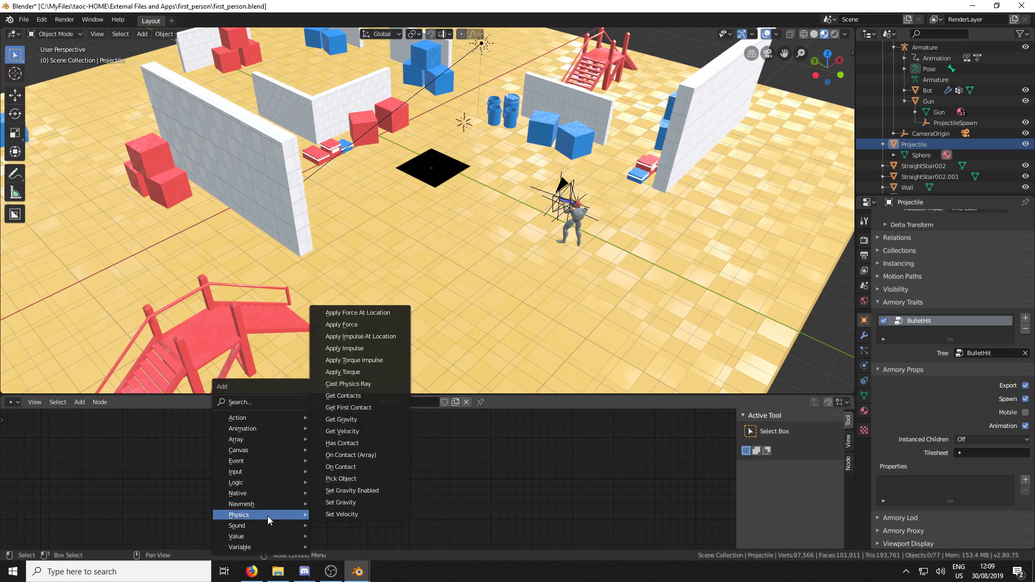
left_click(347, 409)
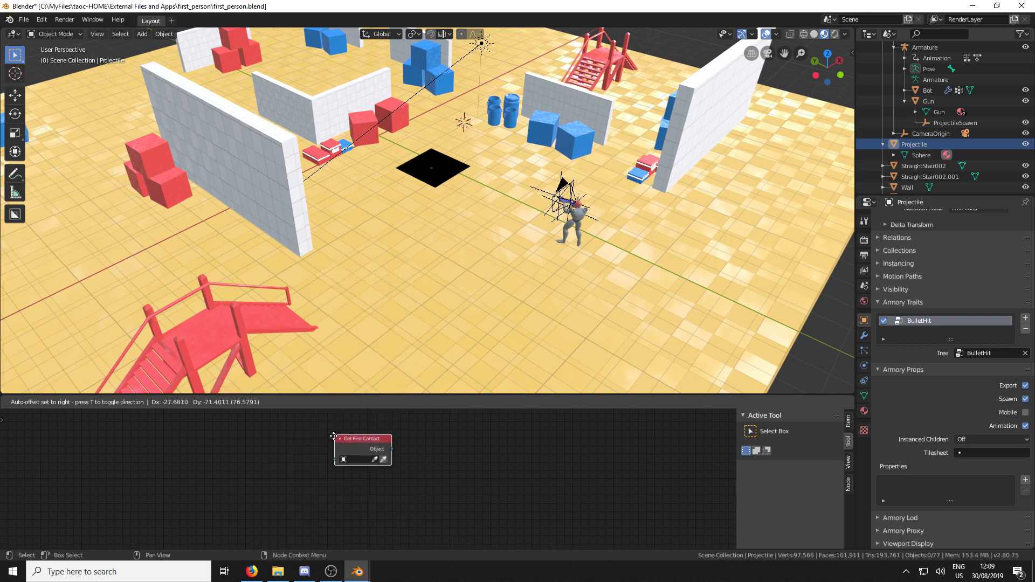
scroll(383, 455, "up", 1)
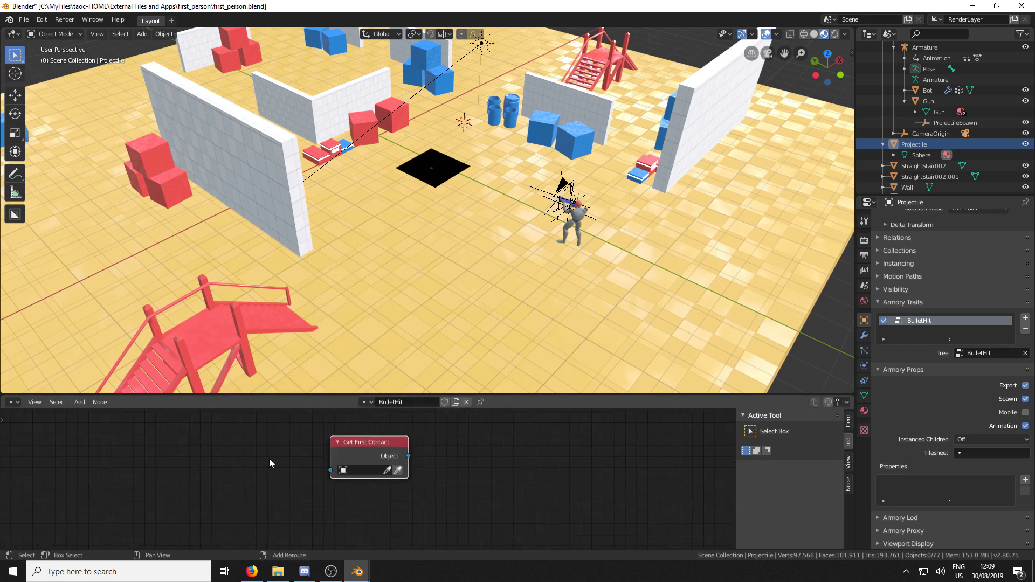
Add a Self node and link its Object output to Get First Contact's Object input
key("shift+a")
left_click(234, 364)
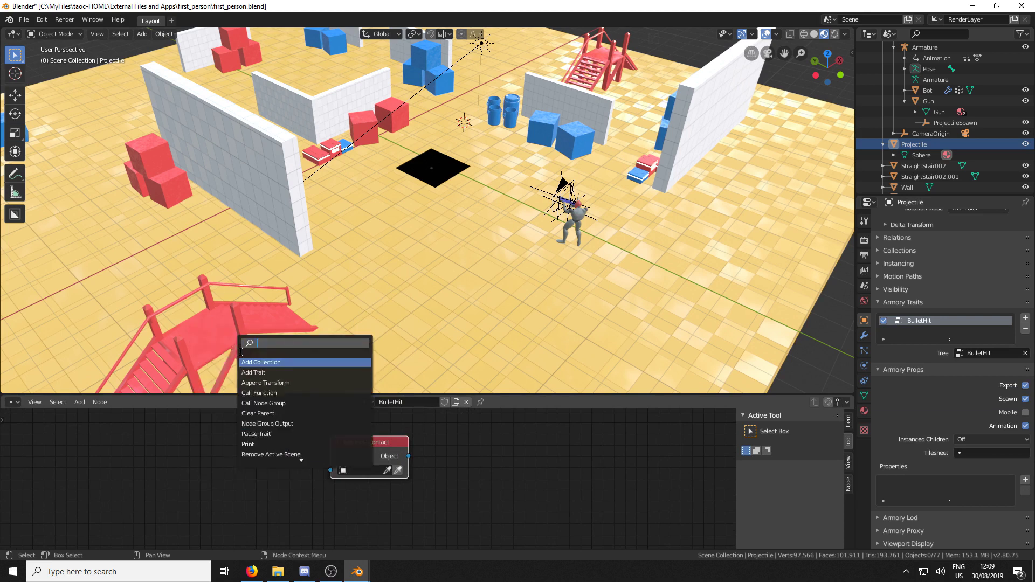
type("self")
key("Return")
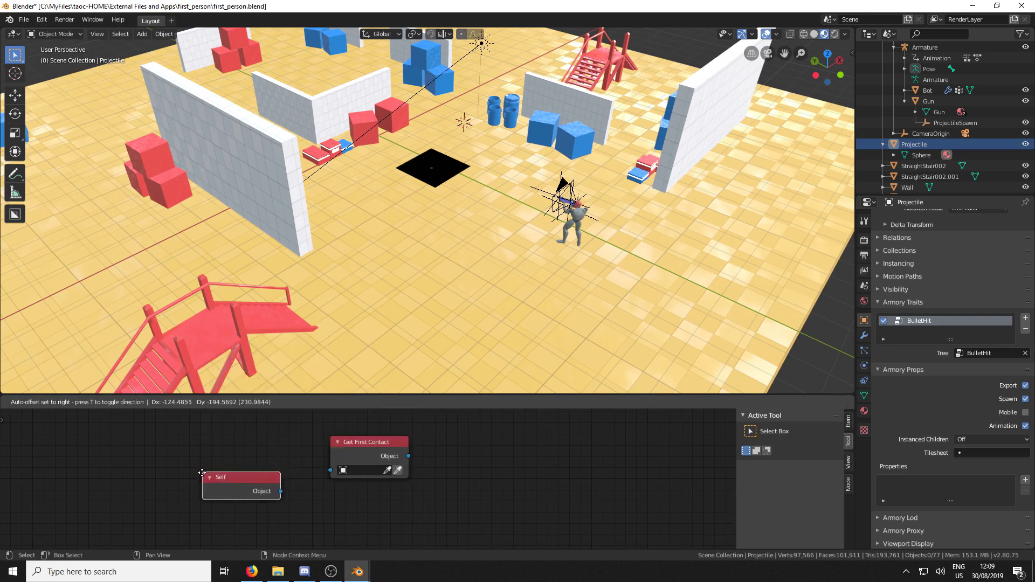
left_click(199, 478)
left_click_drag(278, 497, 330, 470)
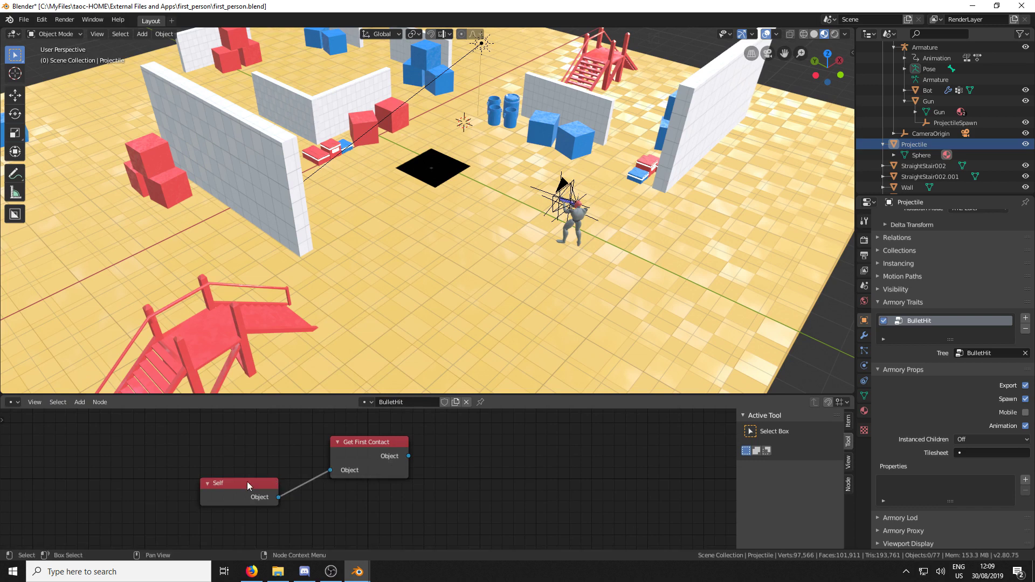
left_click_drag(247, 481, 267, 481)
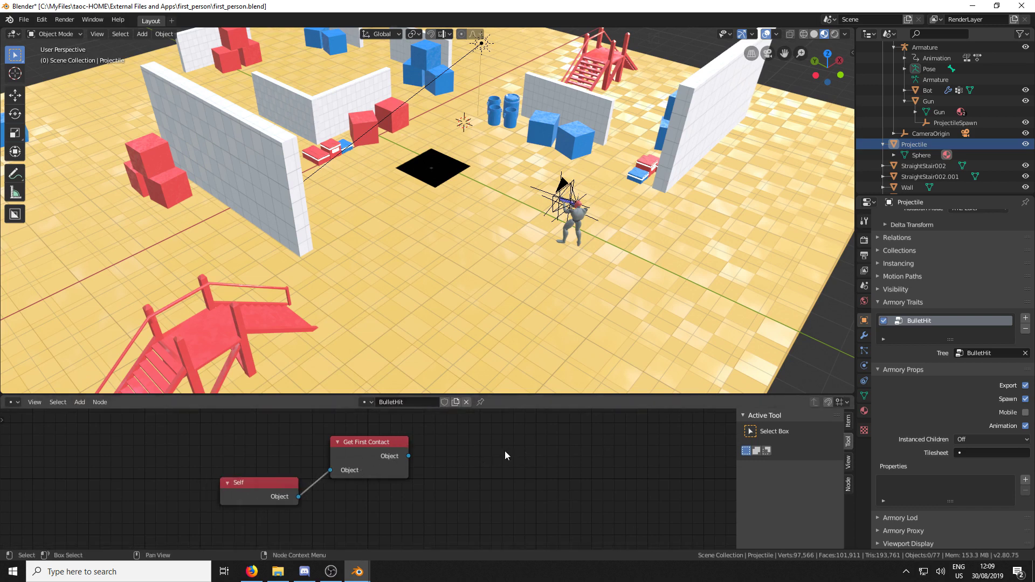
Add a Spawn Object node and use the Impact plane as its object
key("shift+a")
type("spawn")
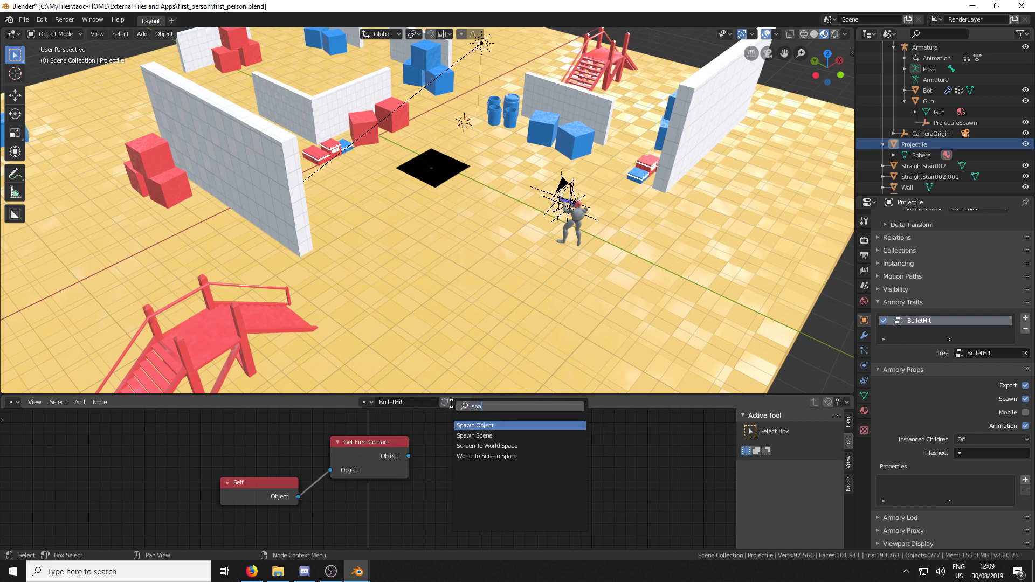
key("Return")
left_click(462, 462)
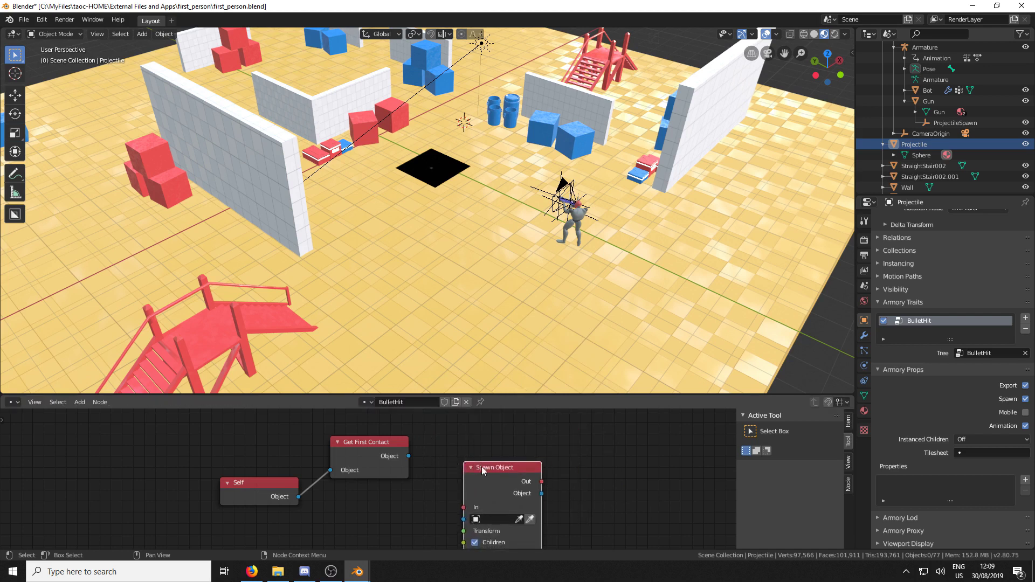
left_click_drag(481, 467, 540, 440)
left_click(433, 168)
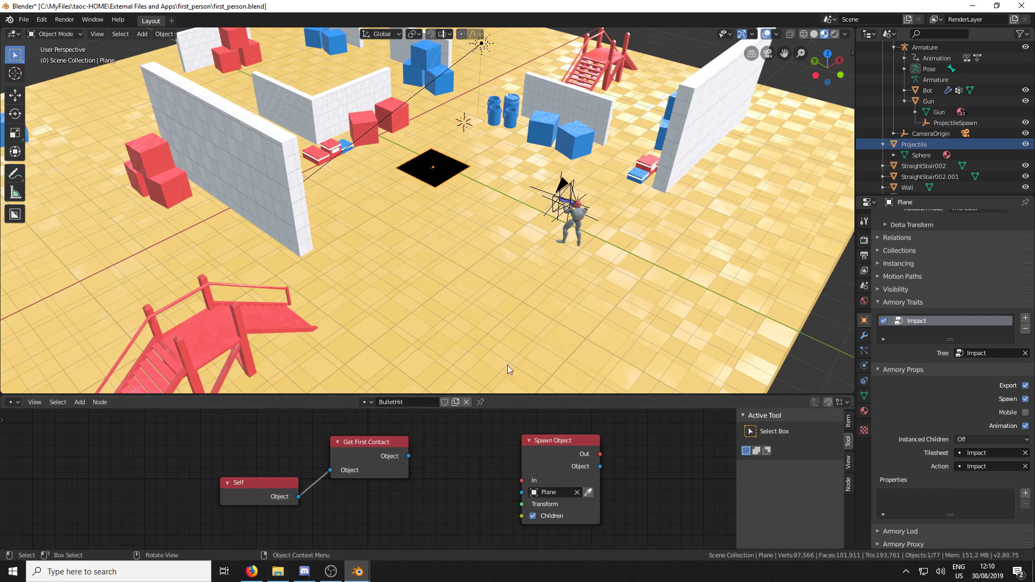
Add an On Contact node fed by Get First Contact and Self
key("shift+a")
mouse_move(431, 449)
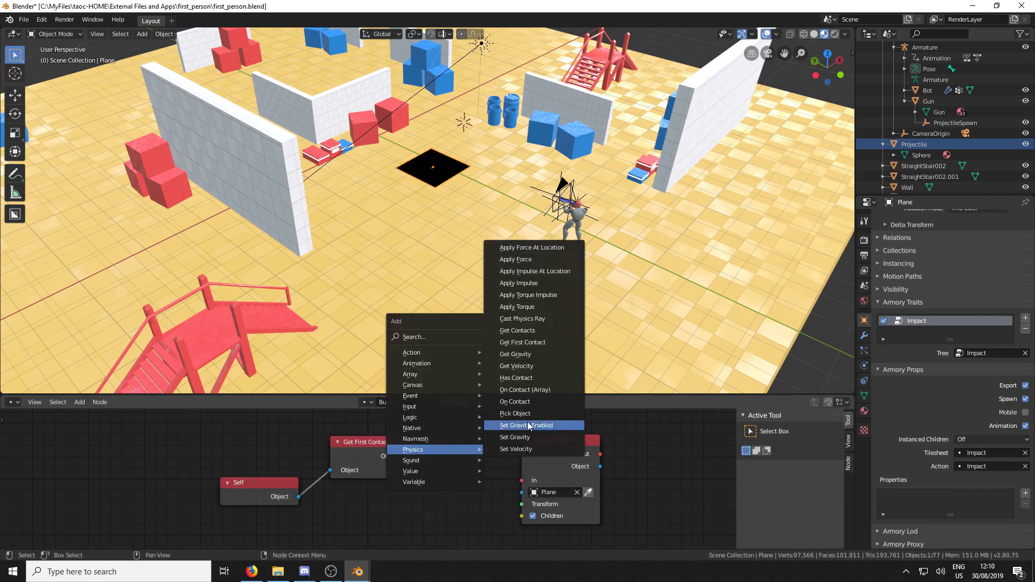
left_click(530, 400)
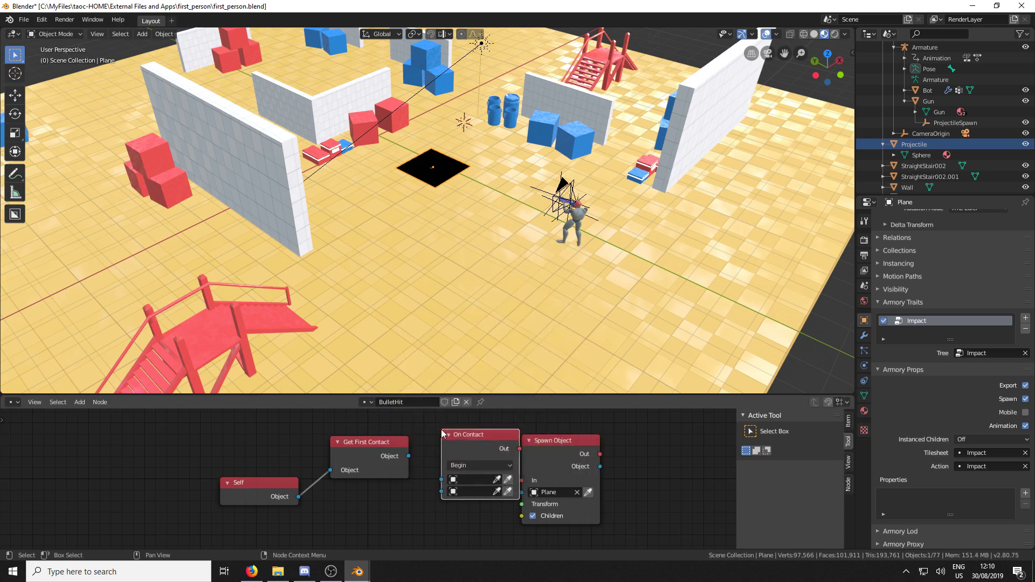
left_click(620, 433)
left_click_drag(470, 438, 434, 484)
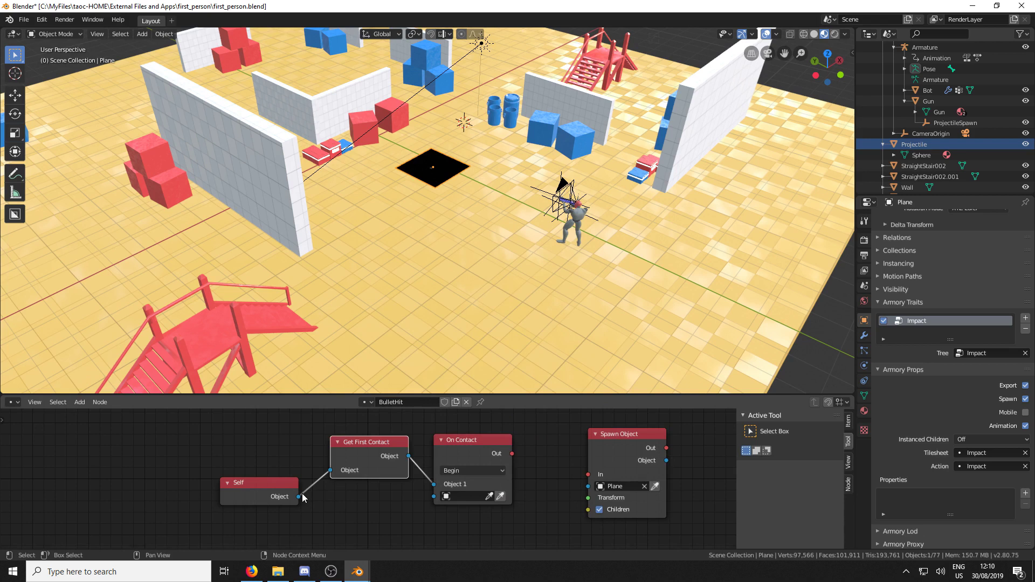
left_click_drag(298, 497, 433, 497)
left_click_drag(377, 444, 381, 452)
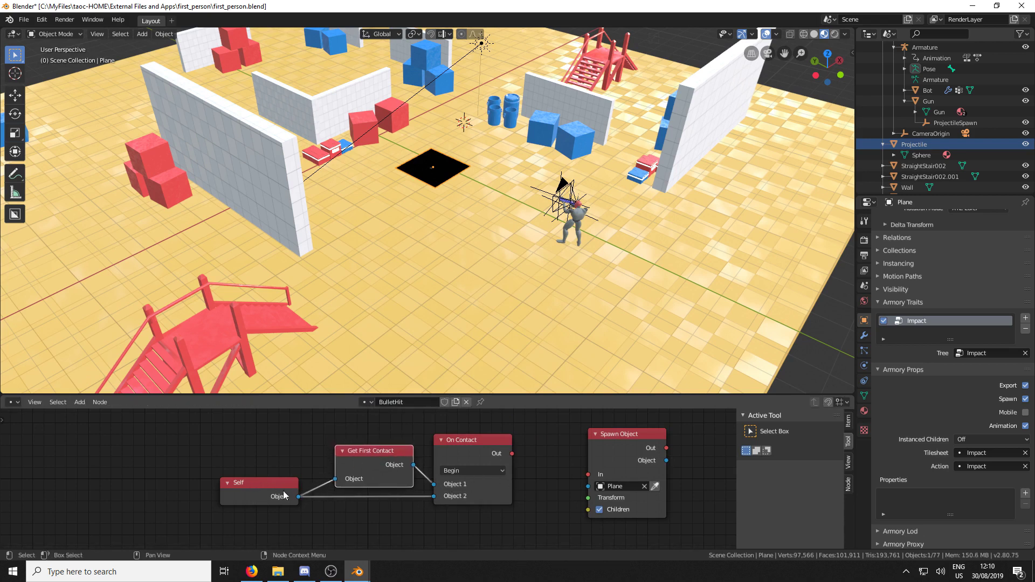
left_click_drag(284, 495, 296, 498)
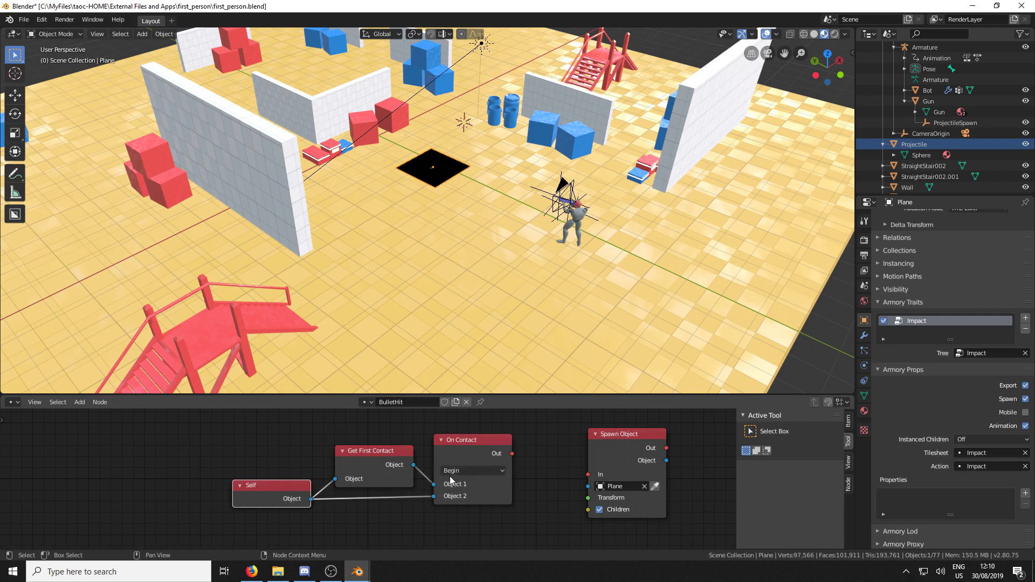
Link On Contact's Out to Spawn Object's In
left_click_drag(510, 458, 516, 459)
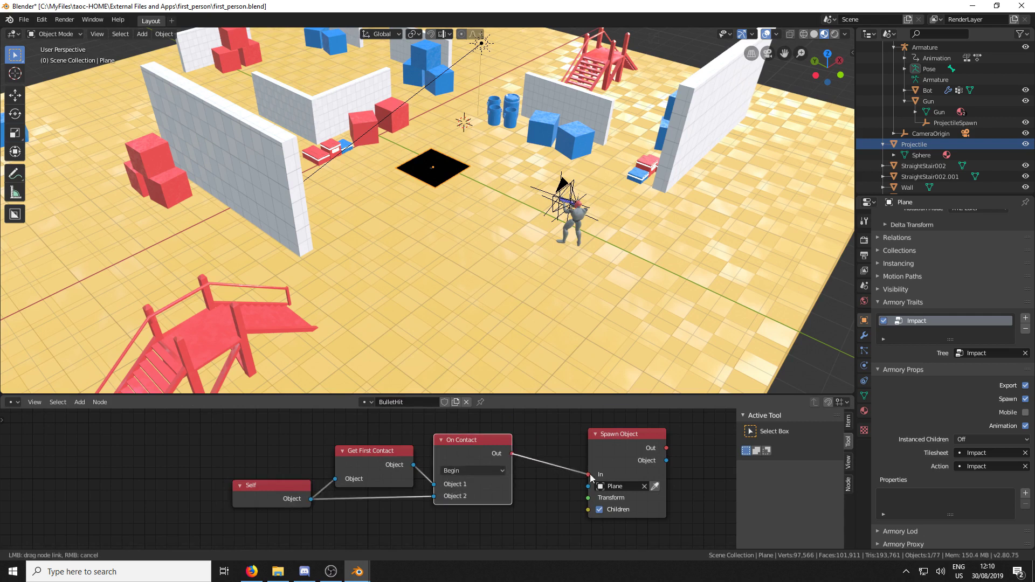
left_click_drag(591, 477, 591, 475)
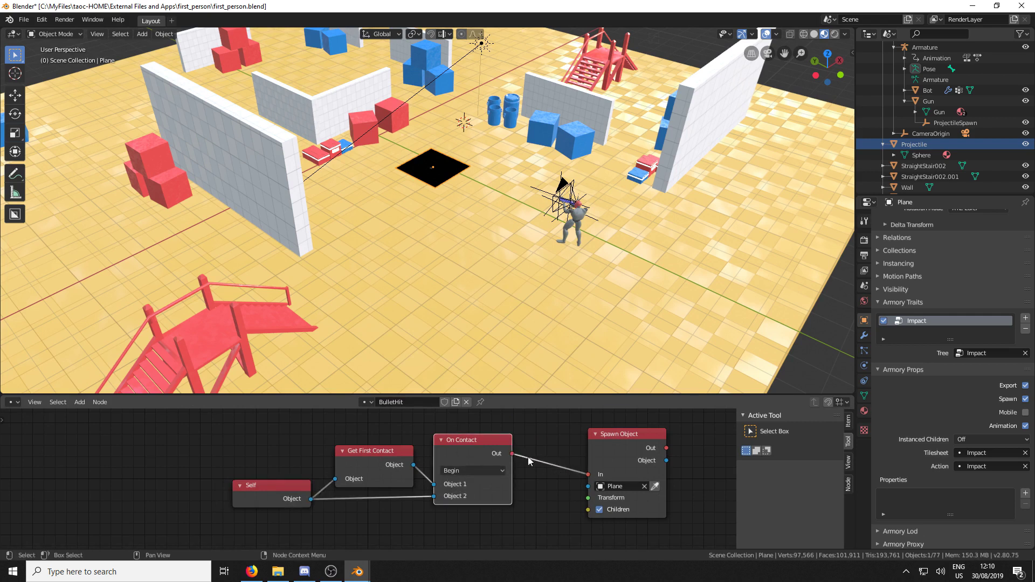
left_click_drag(613, 435, 584, 448)
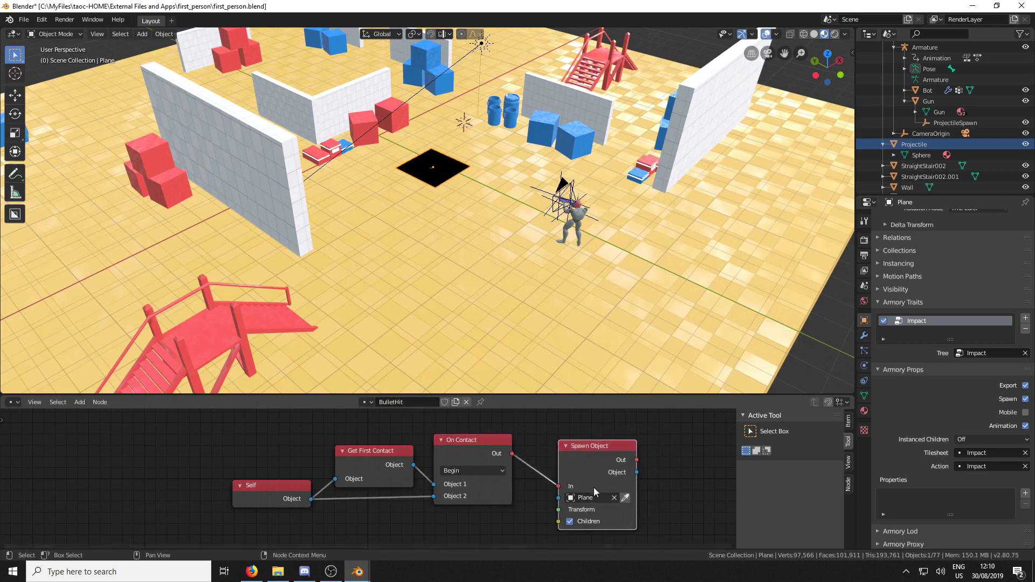
scroll(593, 507, "down", 1)
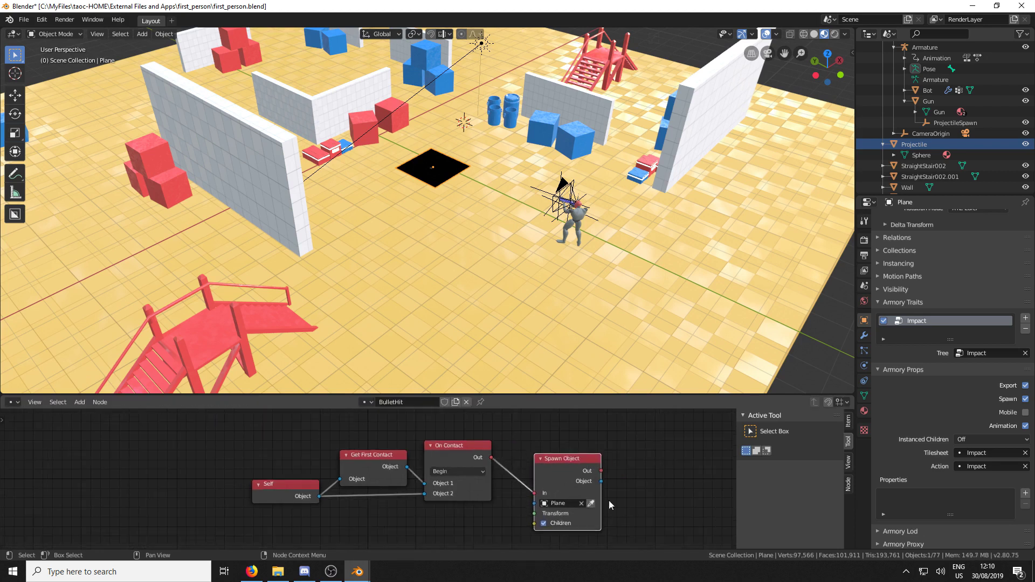
scroll(628, 490, "down", 1)
Add a Transform node wired into Spawn Object's Transform input
middle_click_drag(613, 494, 624, 449)
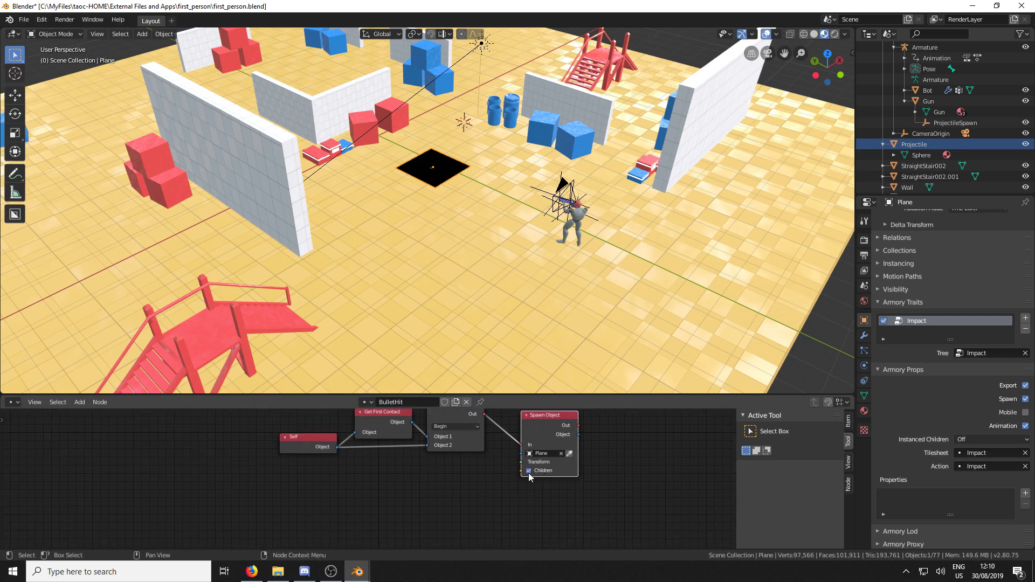
key("shift+a")
left_click(471, 361)
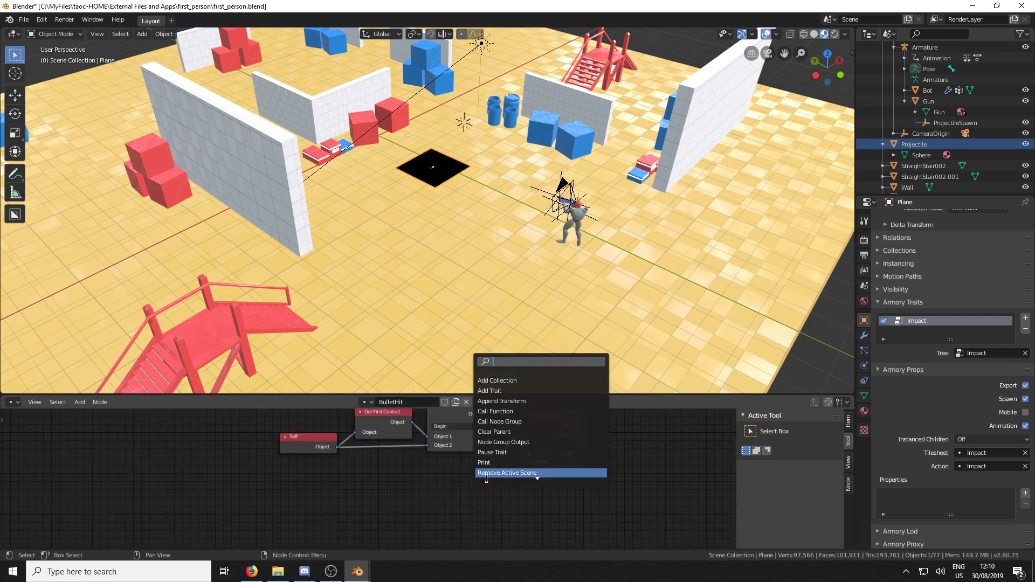
key("shift+a")
mouse_move(436, 481)
left_click(399, 402)
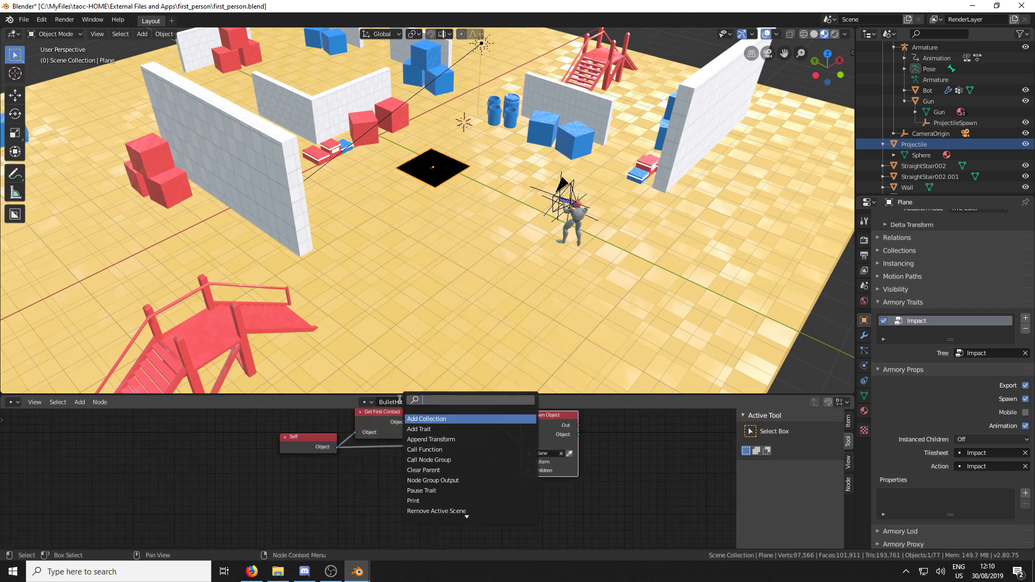
type("tranf")
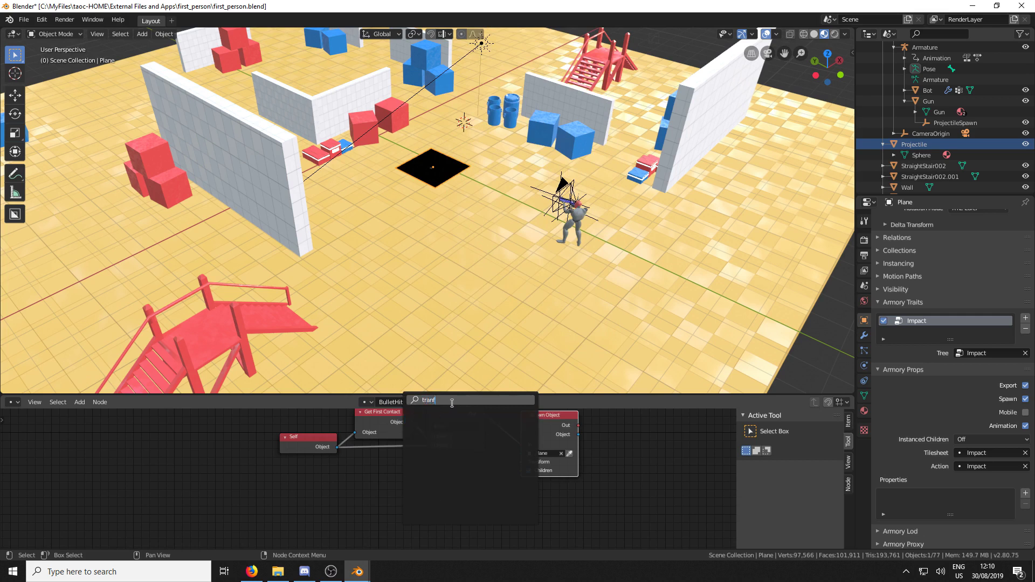
key("BackSpace")
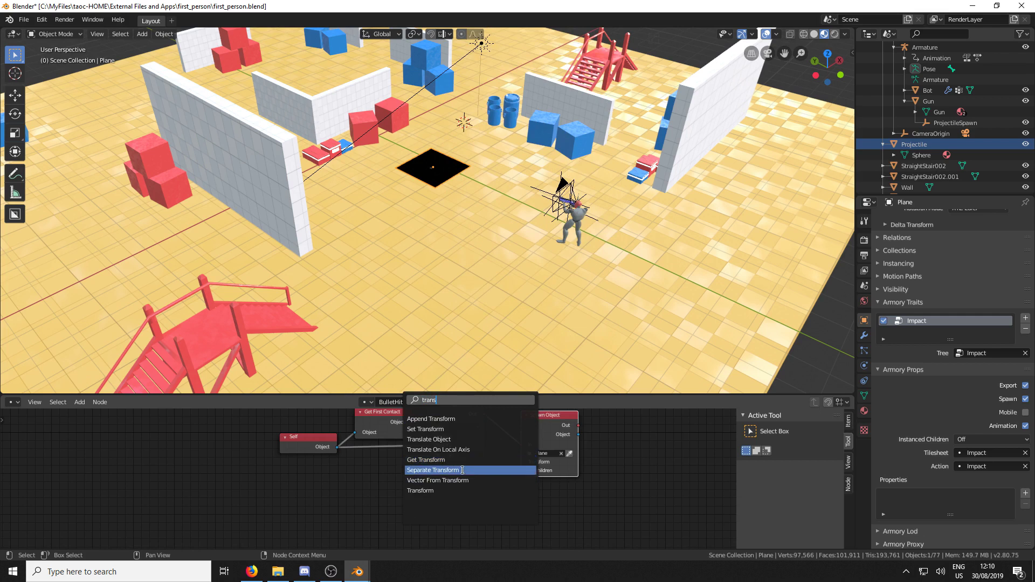
left_click(458, 491)
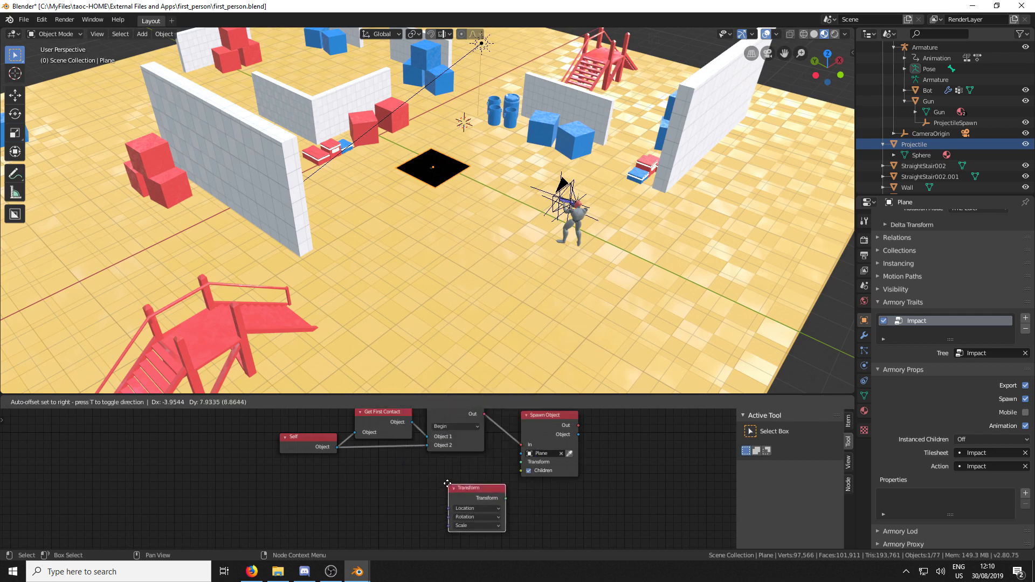
left_click(428, 455)
left_click_drag(487, 471, 521, 462)
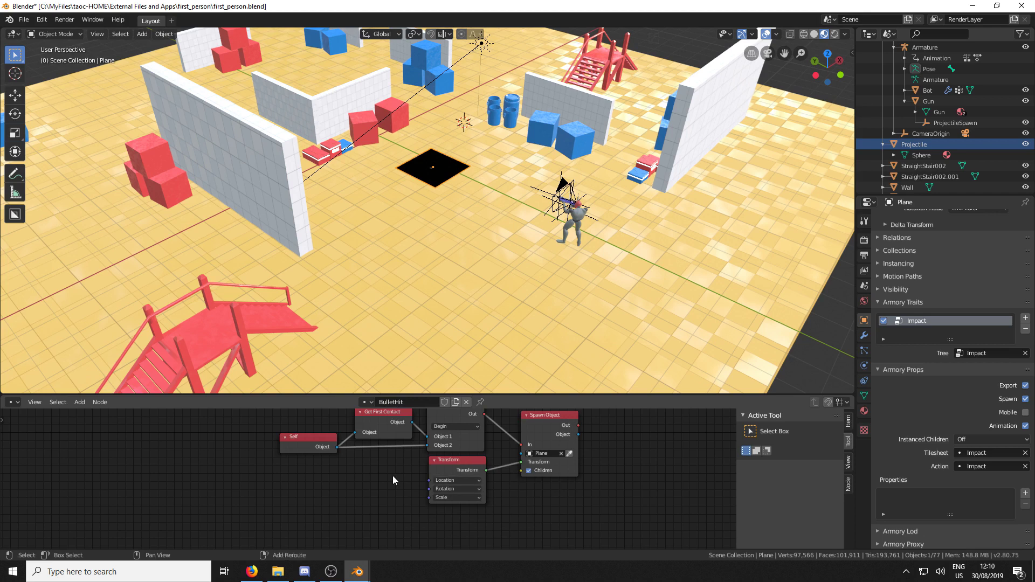
Add a Get Location node reading Self, feeding Transform's Location
key("shift+a")
left_click(346, 399)
type("lo")
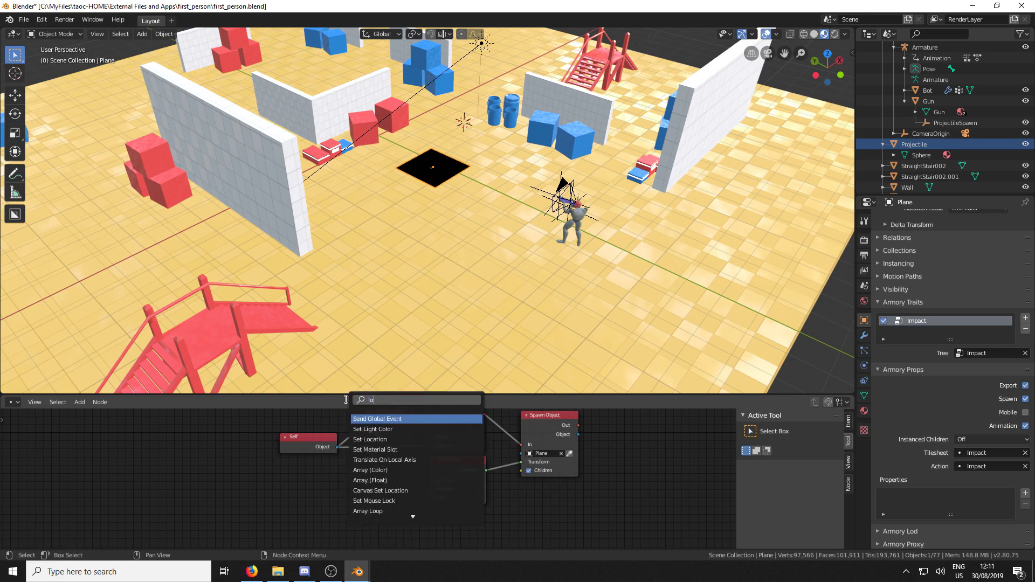
type("ca")
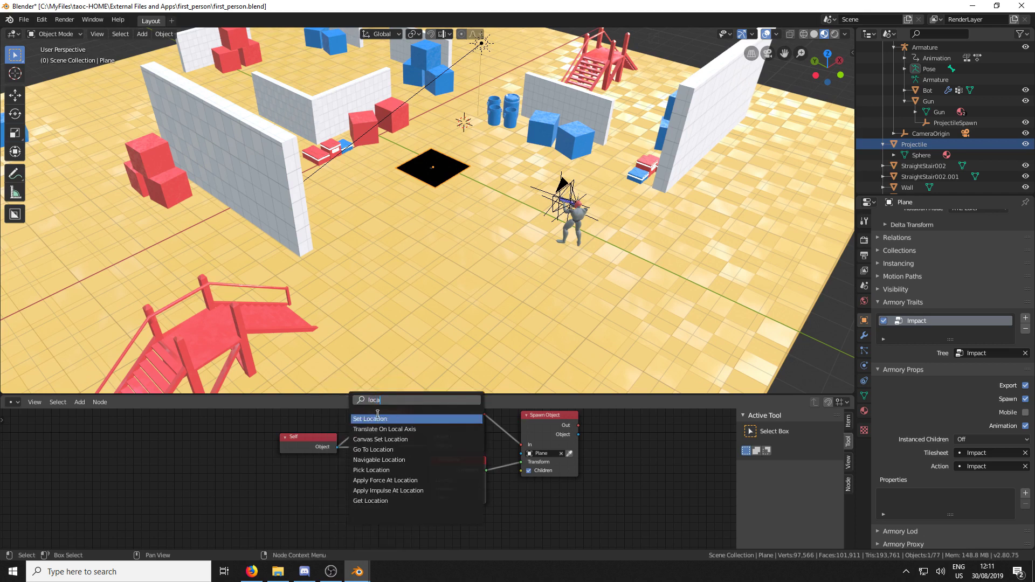
left_click(398, 501)
left_click(356, 474)
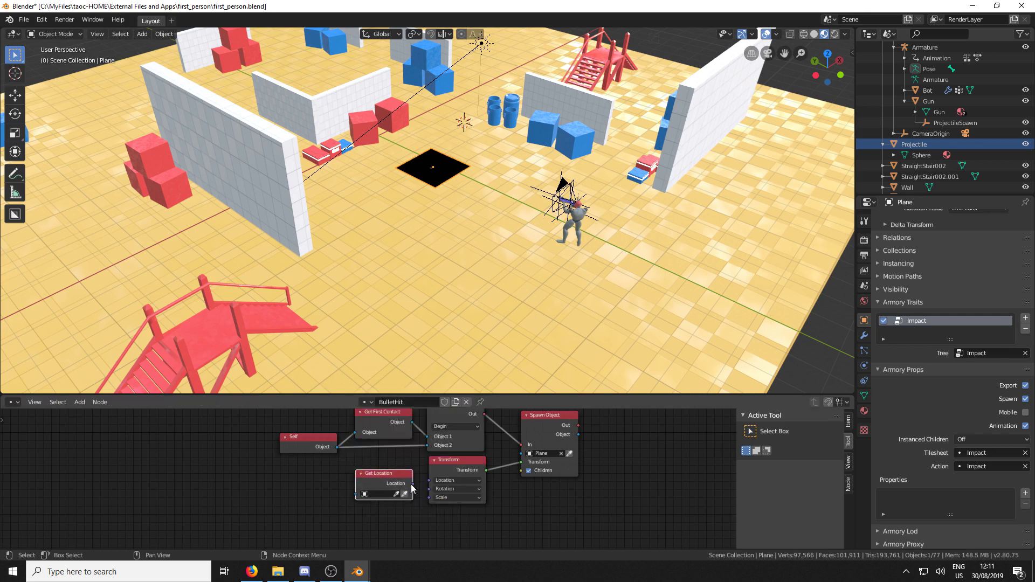
left_click_drag(412, 484, 430, 481)
left_click_drag(338, 448, 386, 464)
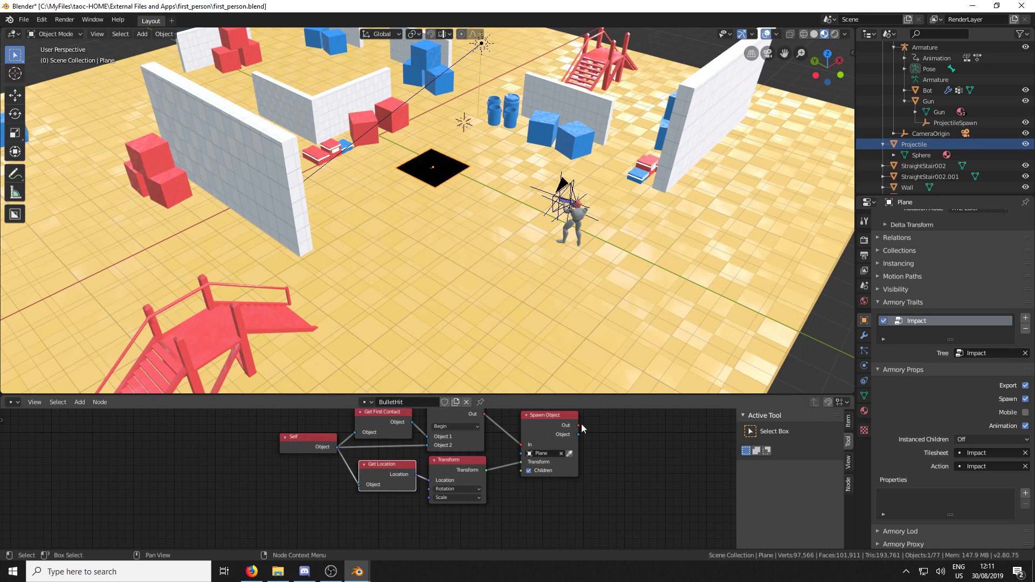
Launch the game with F5 and fire several shots at the floor to check impacts
key("F5")
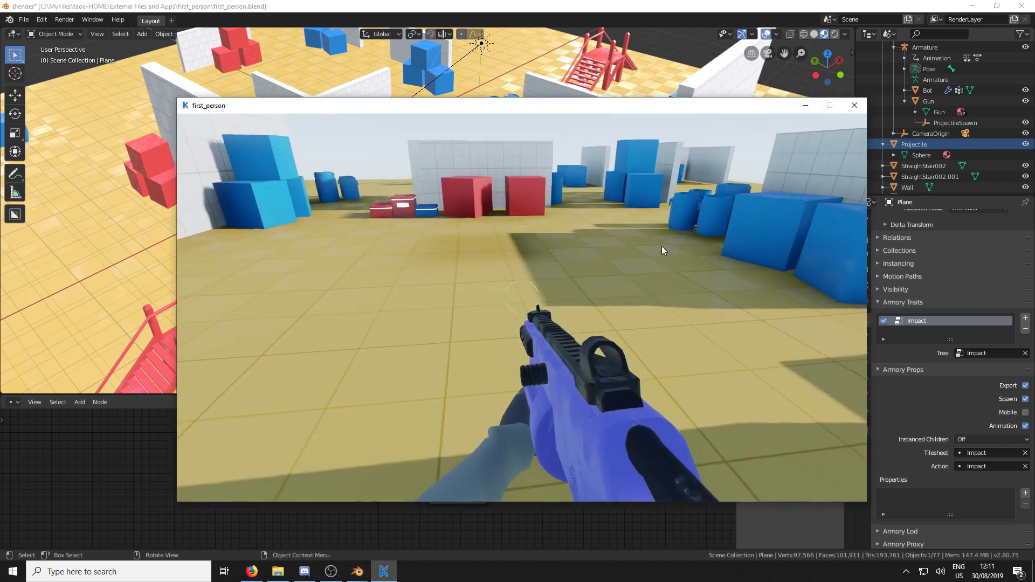
left_click(606, 241)
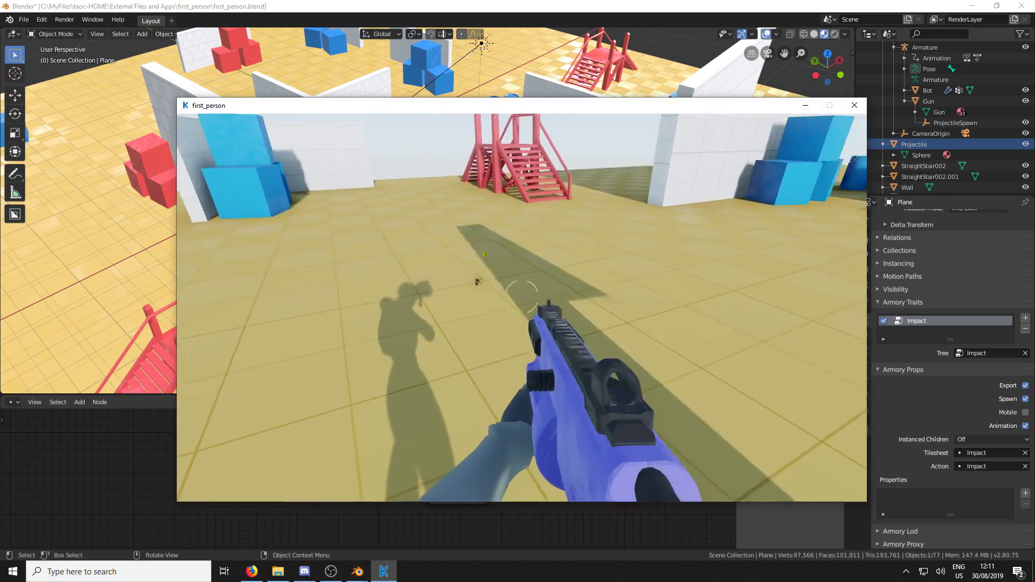
left_click(520, 291)
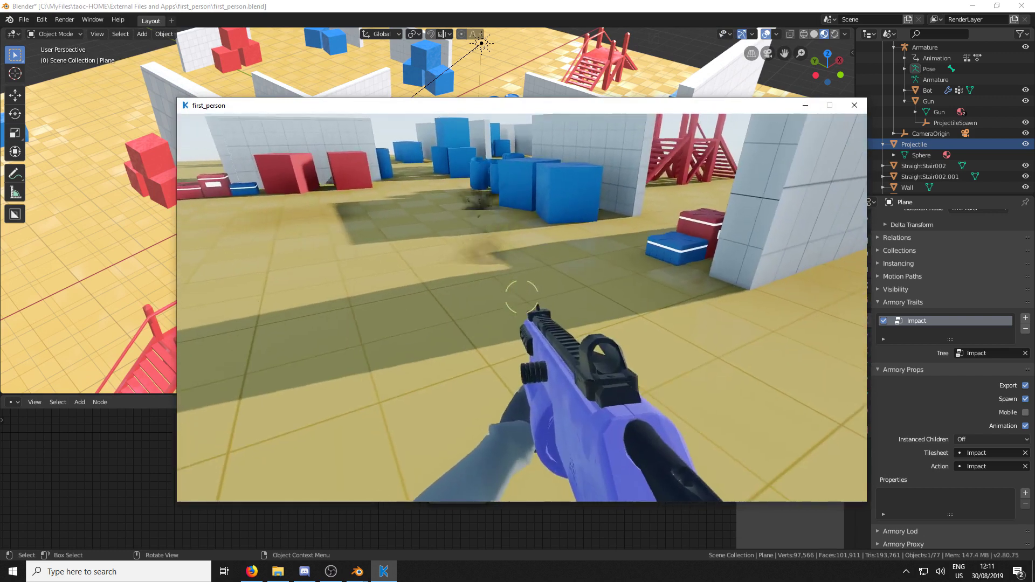
left_click(520, 291)
left_click(520, 291)
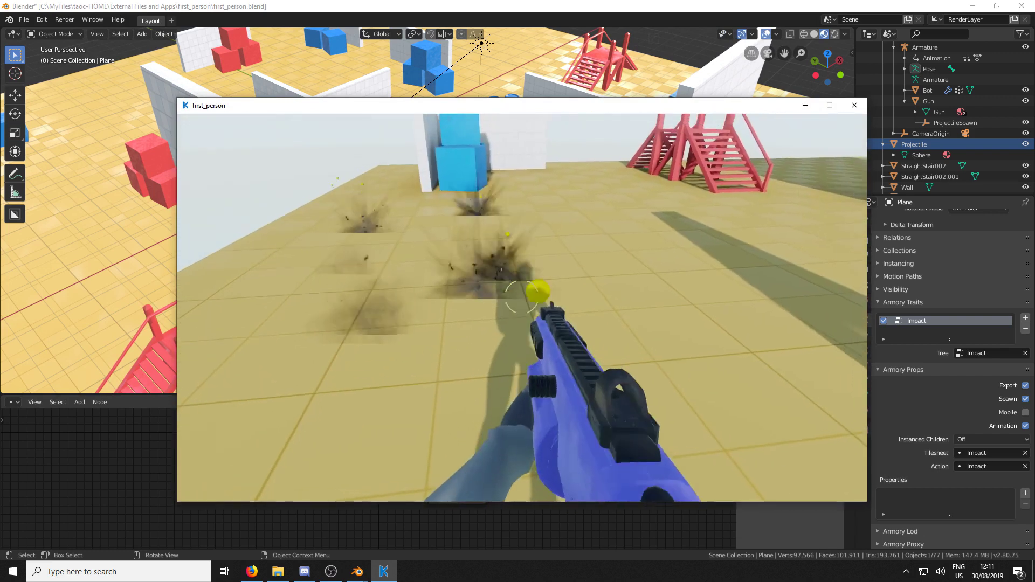
left_click(520, 291)
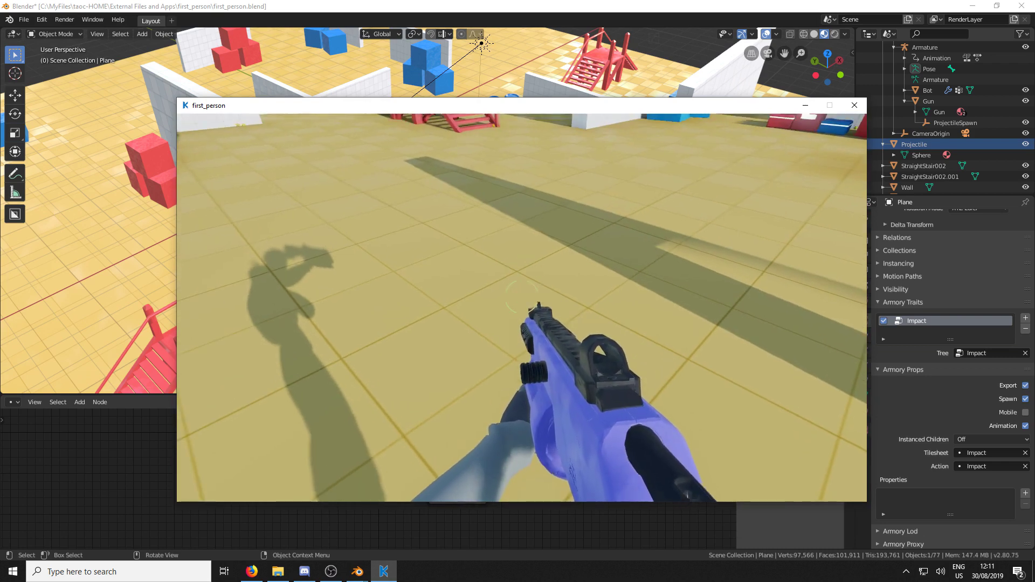